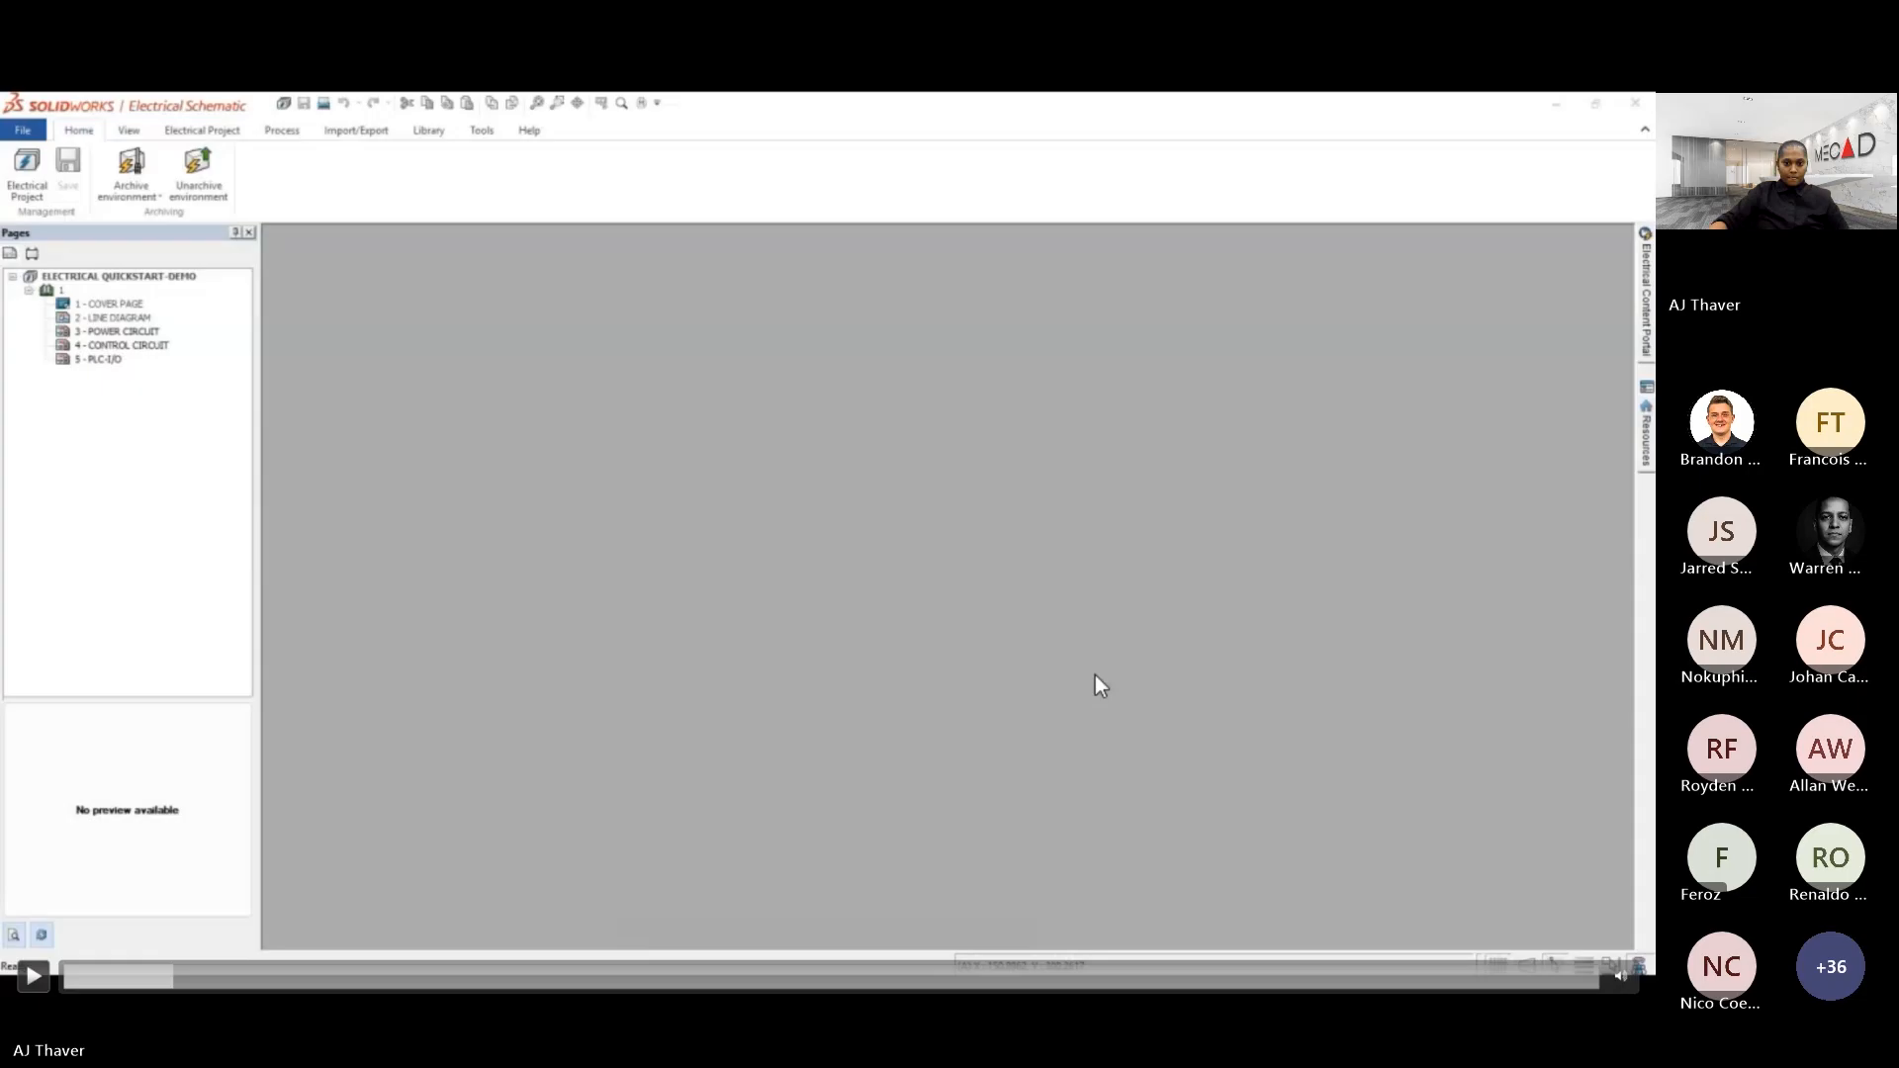
# - Play the recorded electrical demo video and skip ahead to the part showing manufacturer part management
pyautogui.click(35, 978)
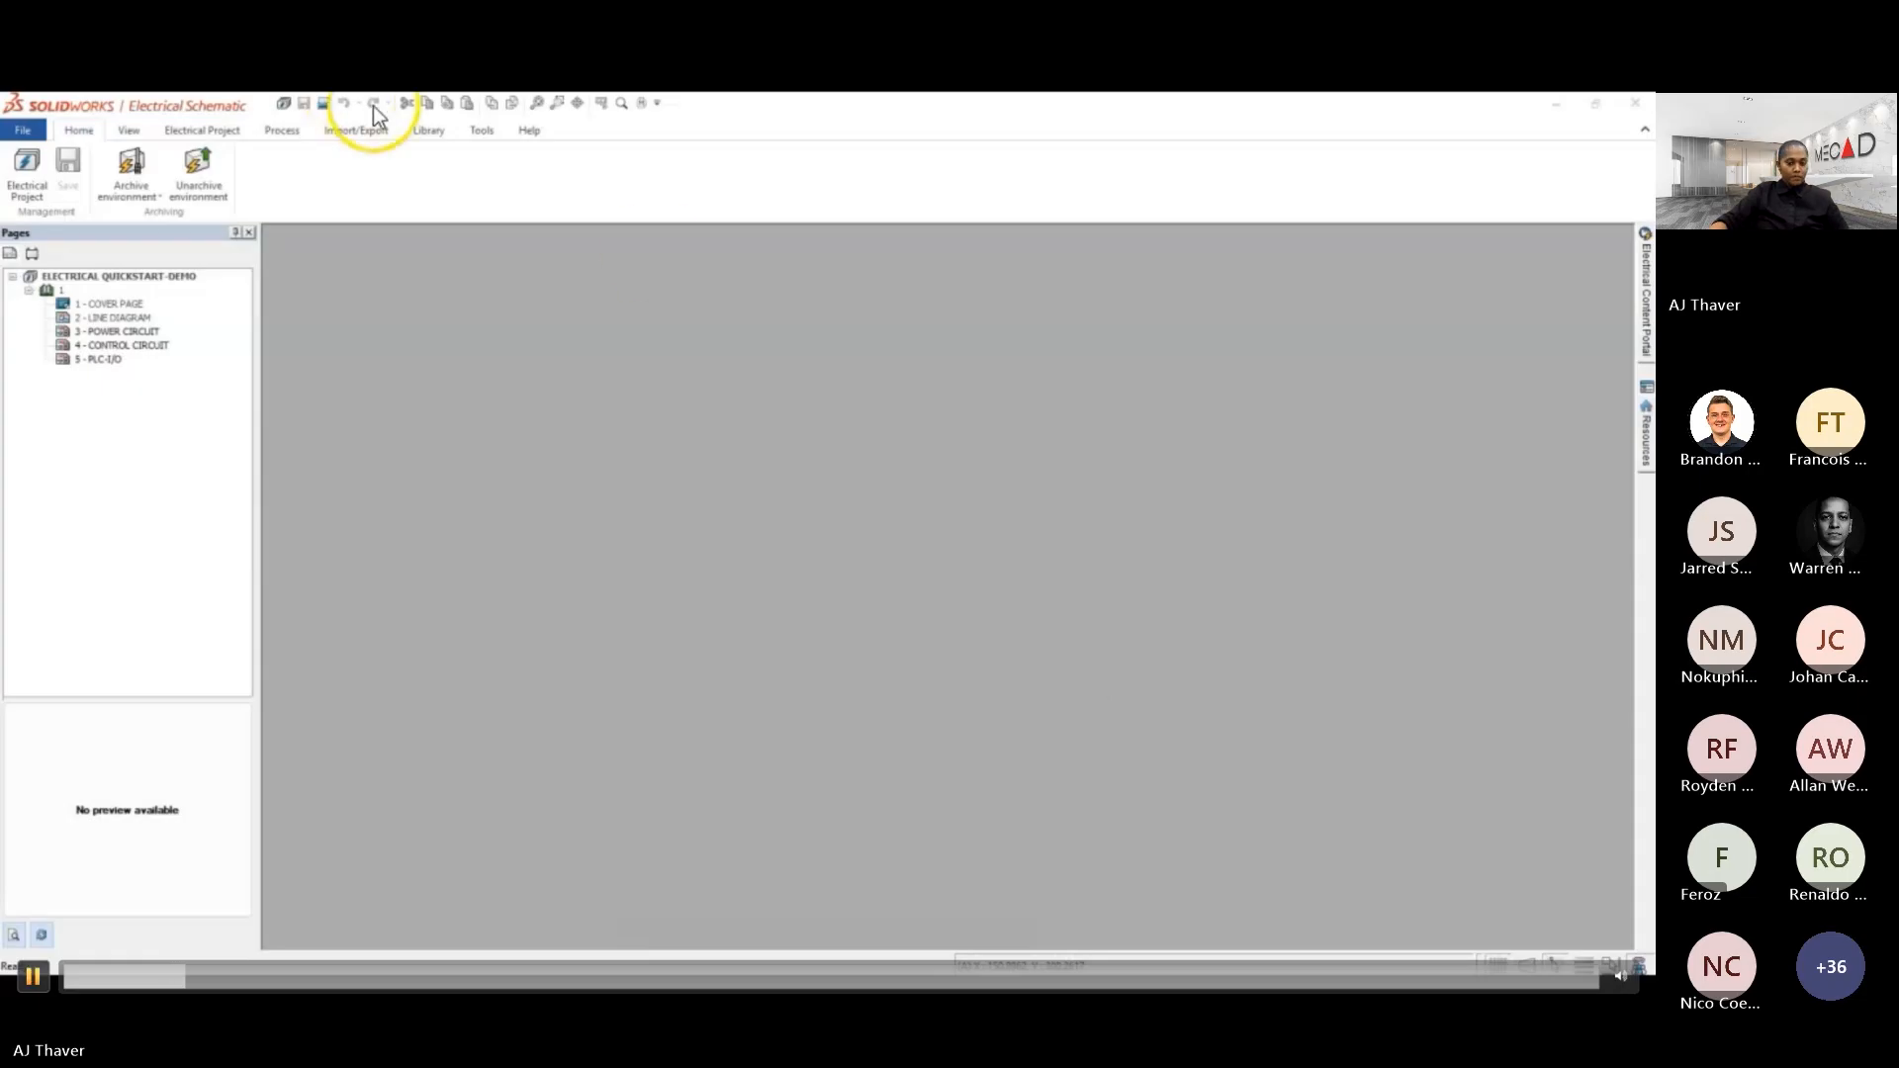
pyautogui.moveTo(176, 978); pyautogui.dragTo(414, 978)
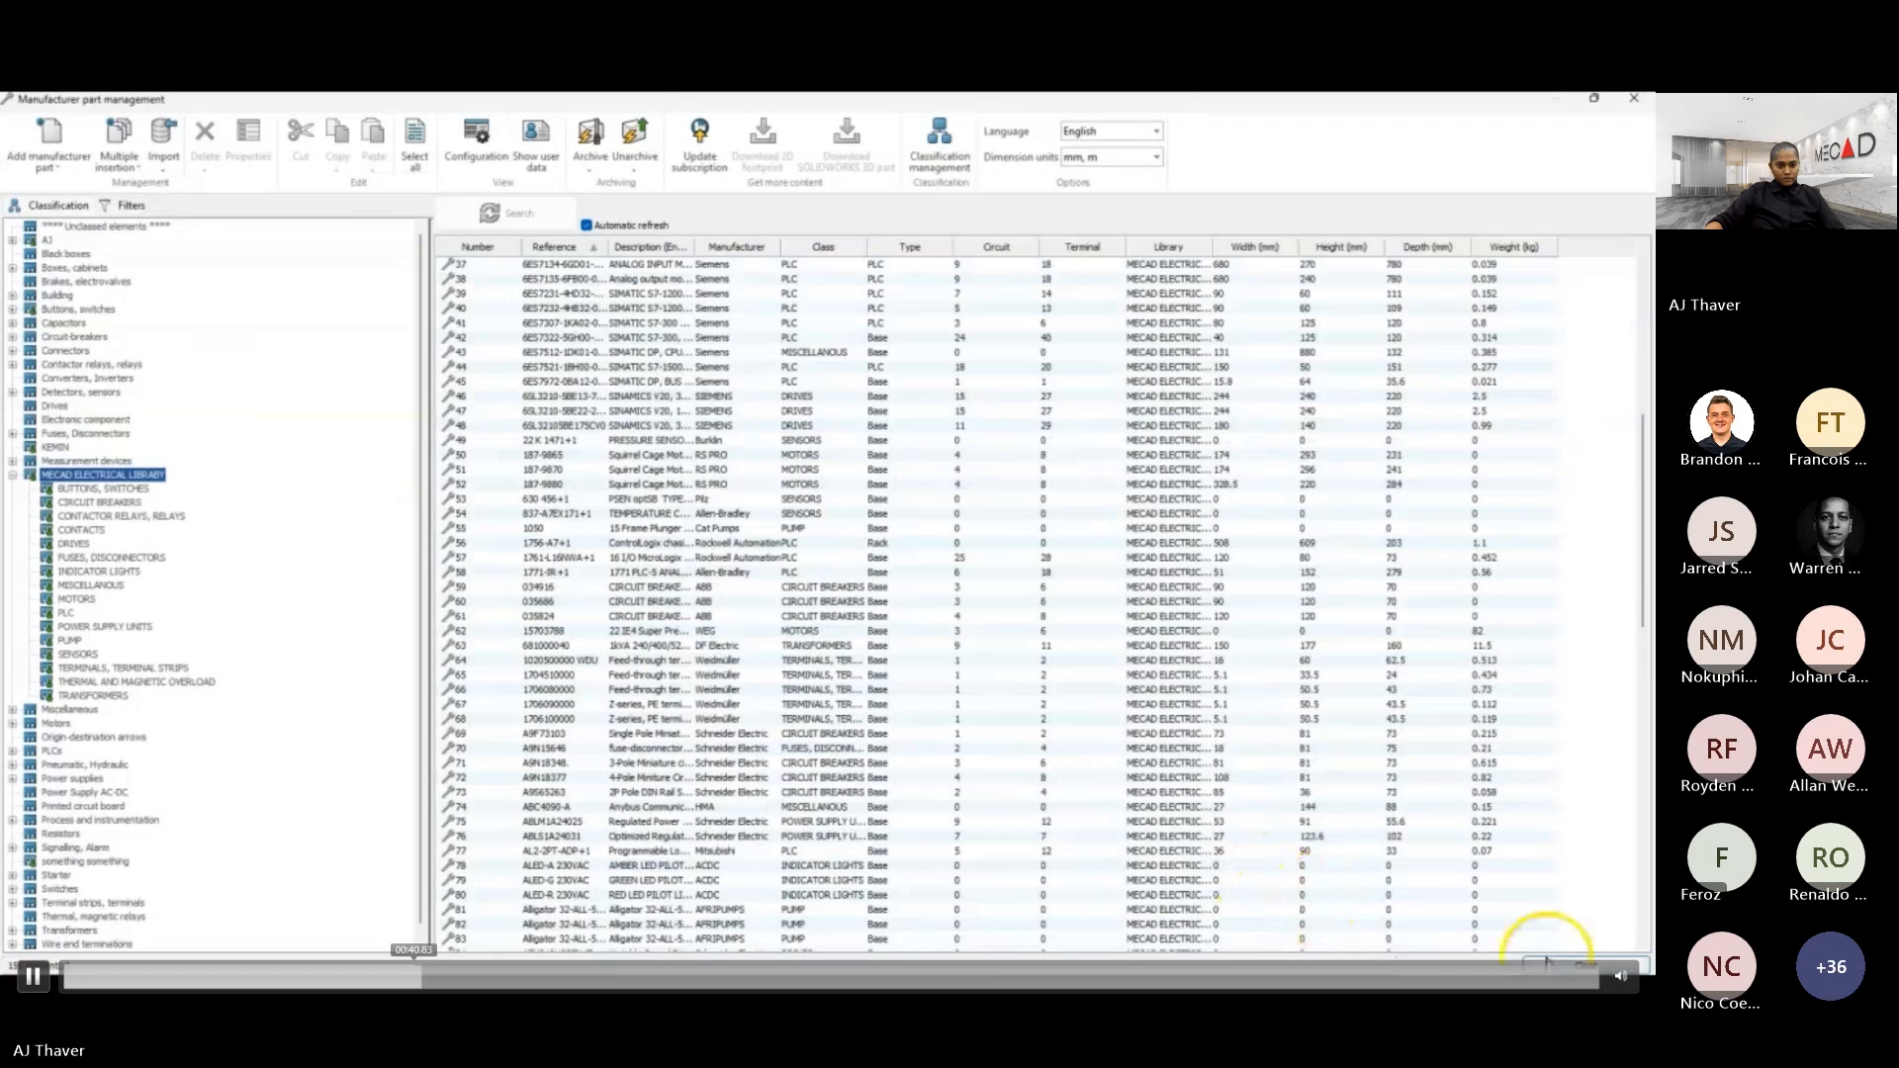
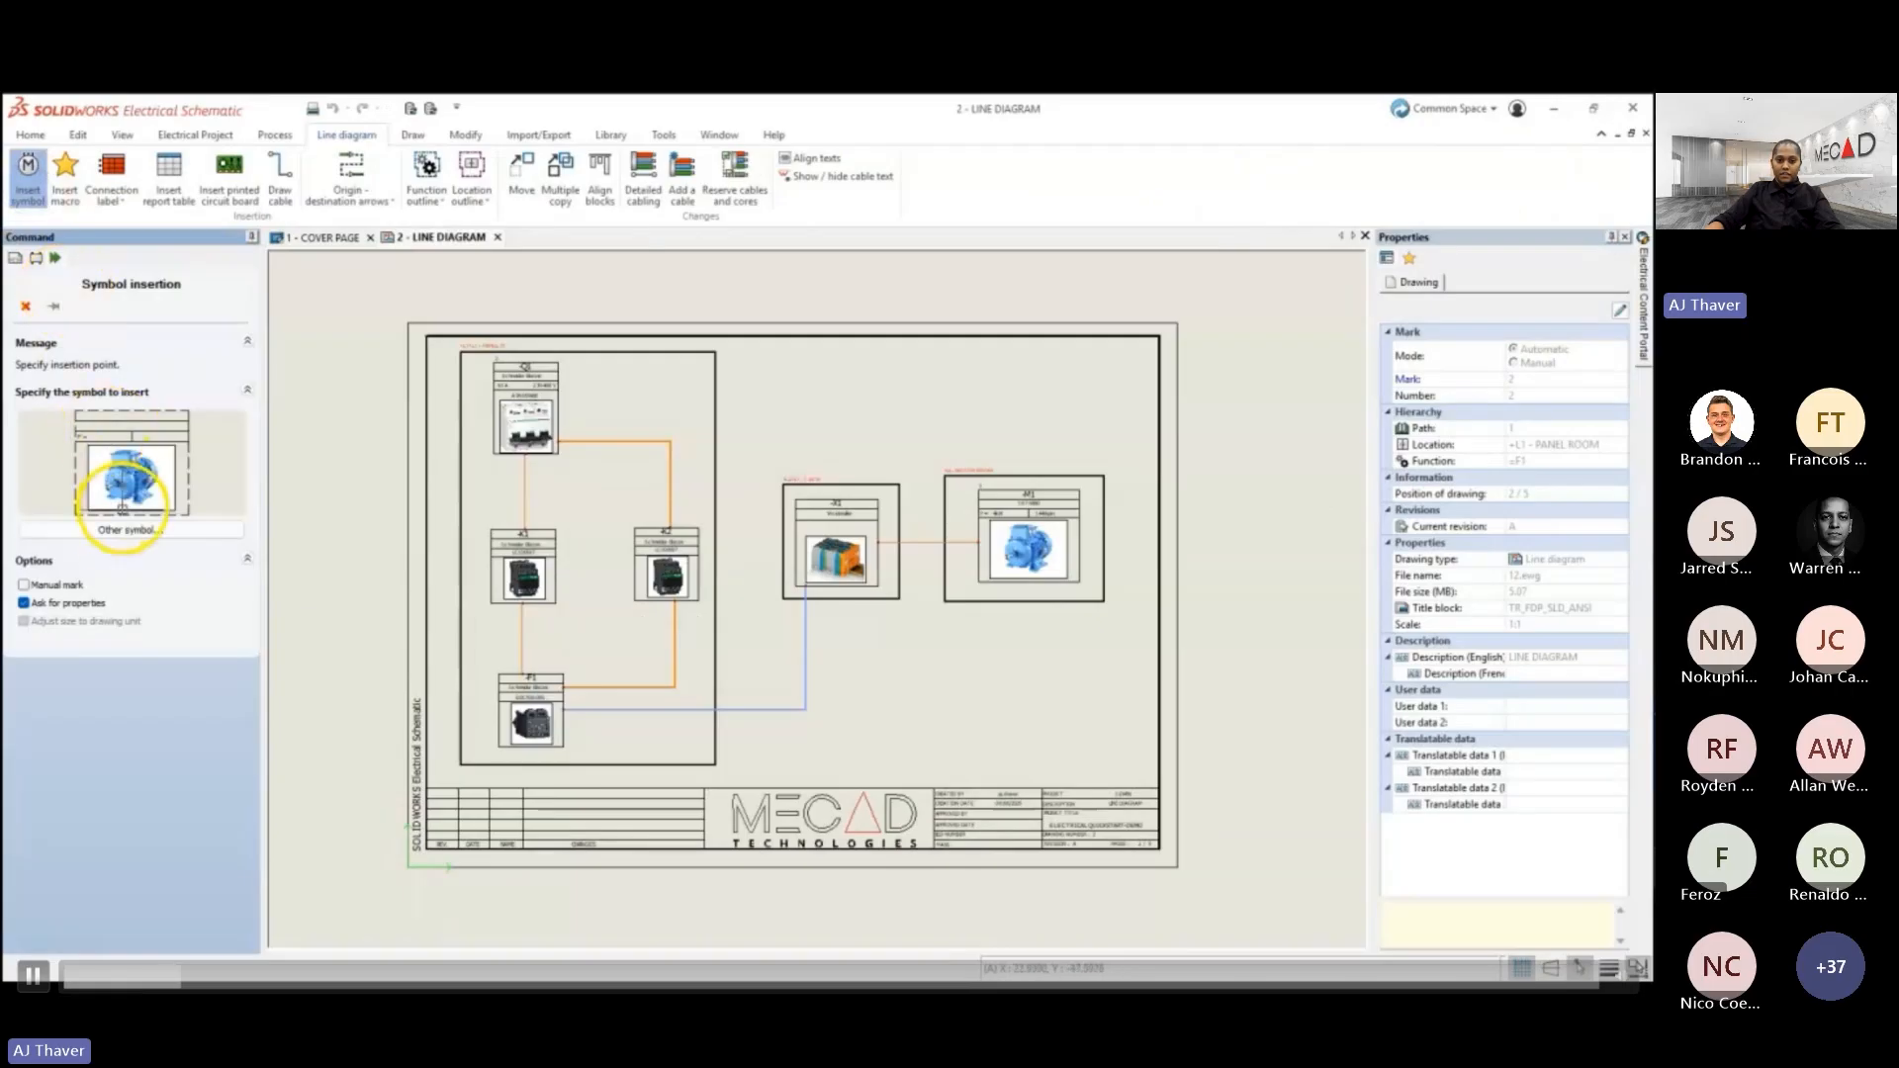
# - Browse the line diagram symbol library with all filters removed, leaving symbol insertion without placing anything
pyautogui.click(121, 527)
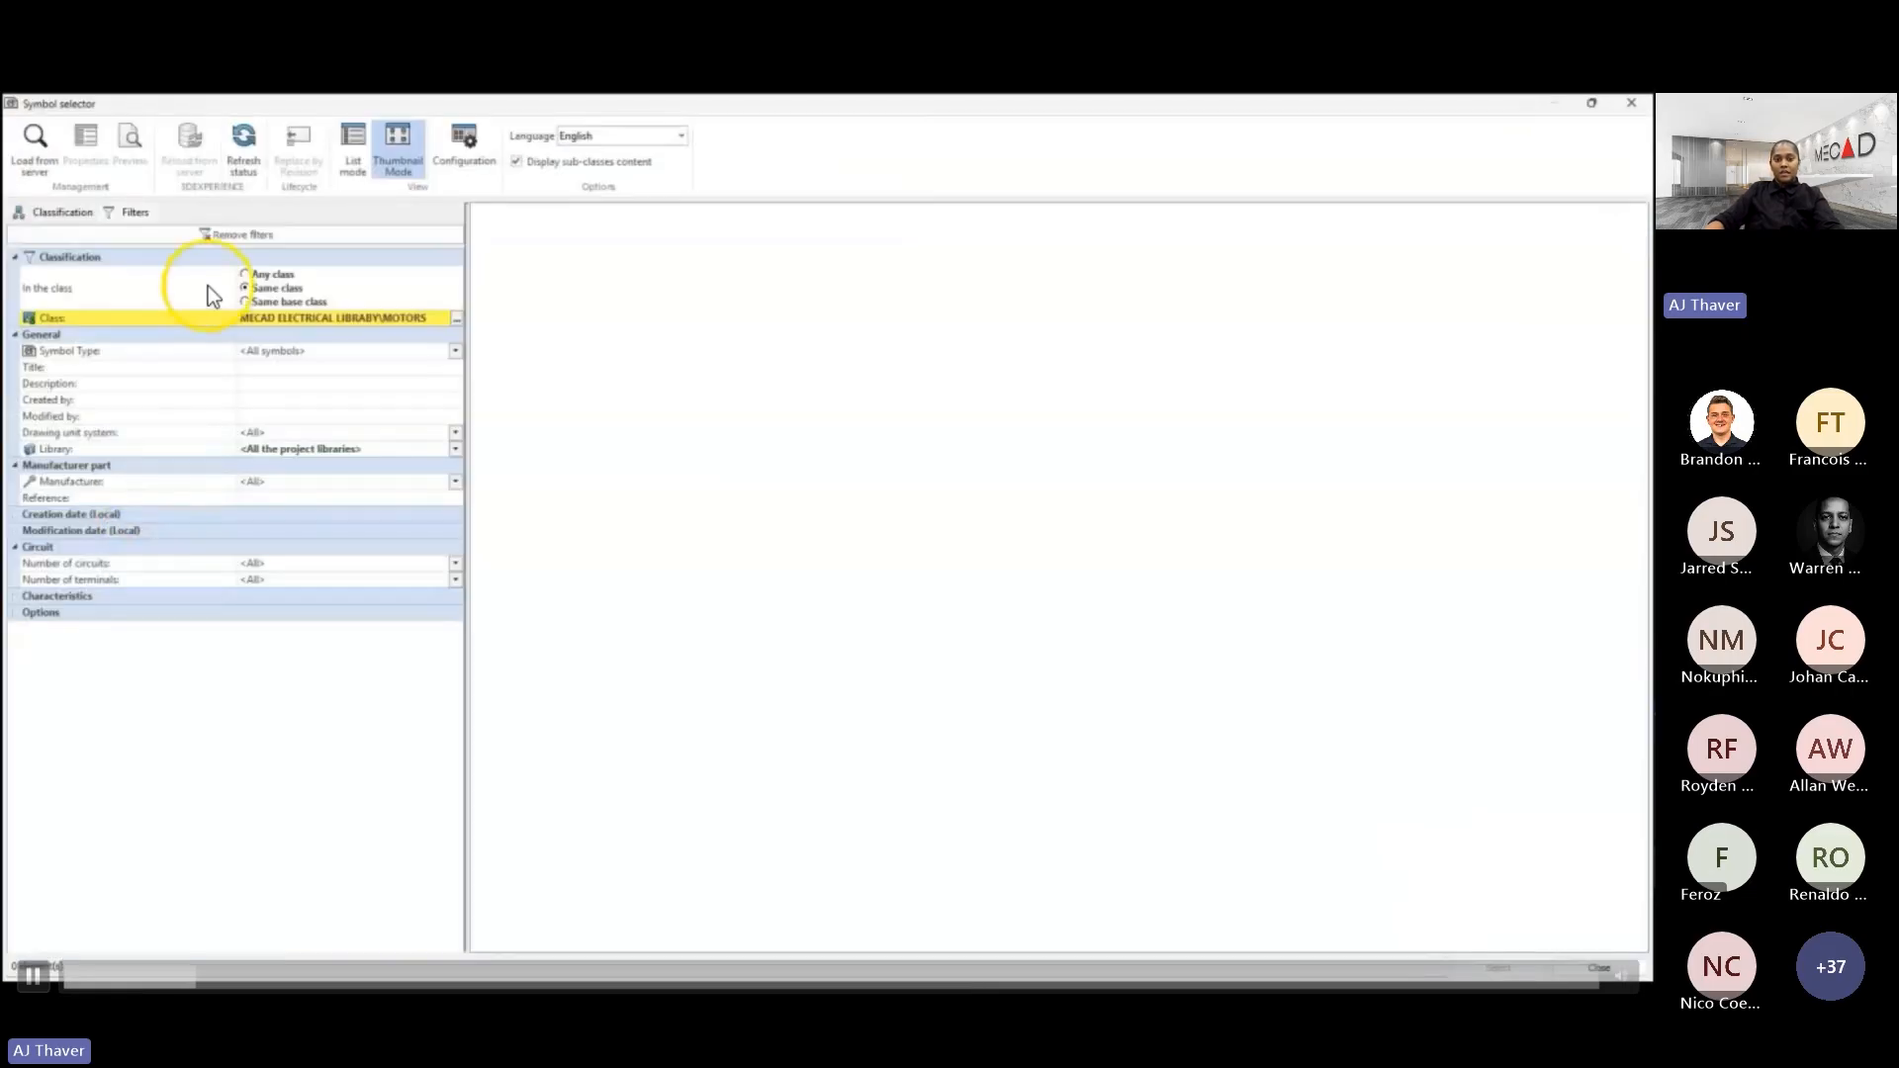
pyautogui.click(235, 235)
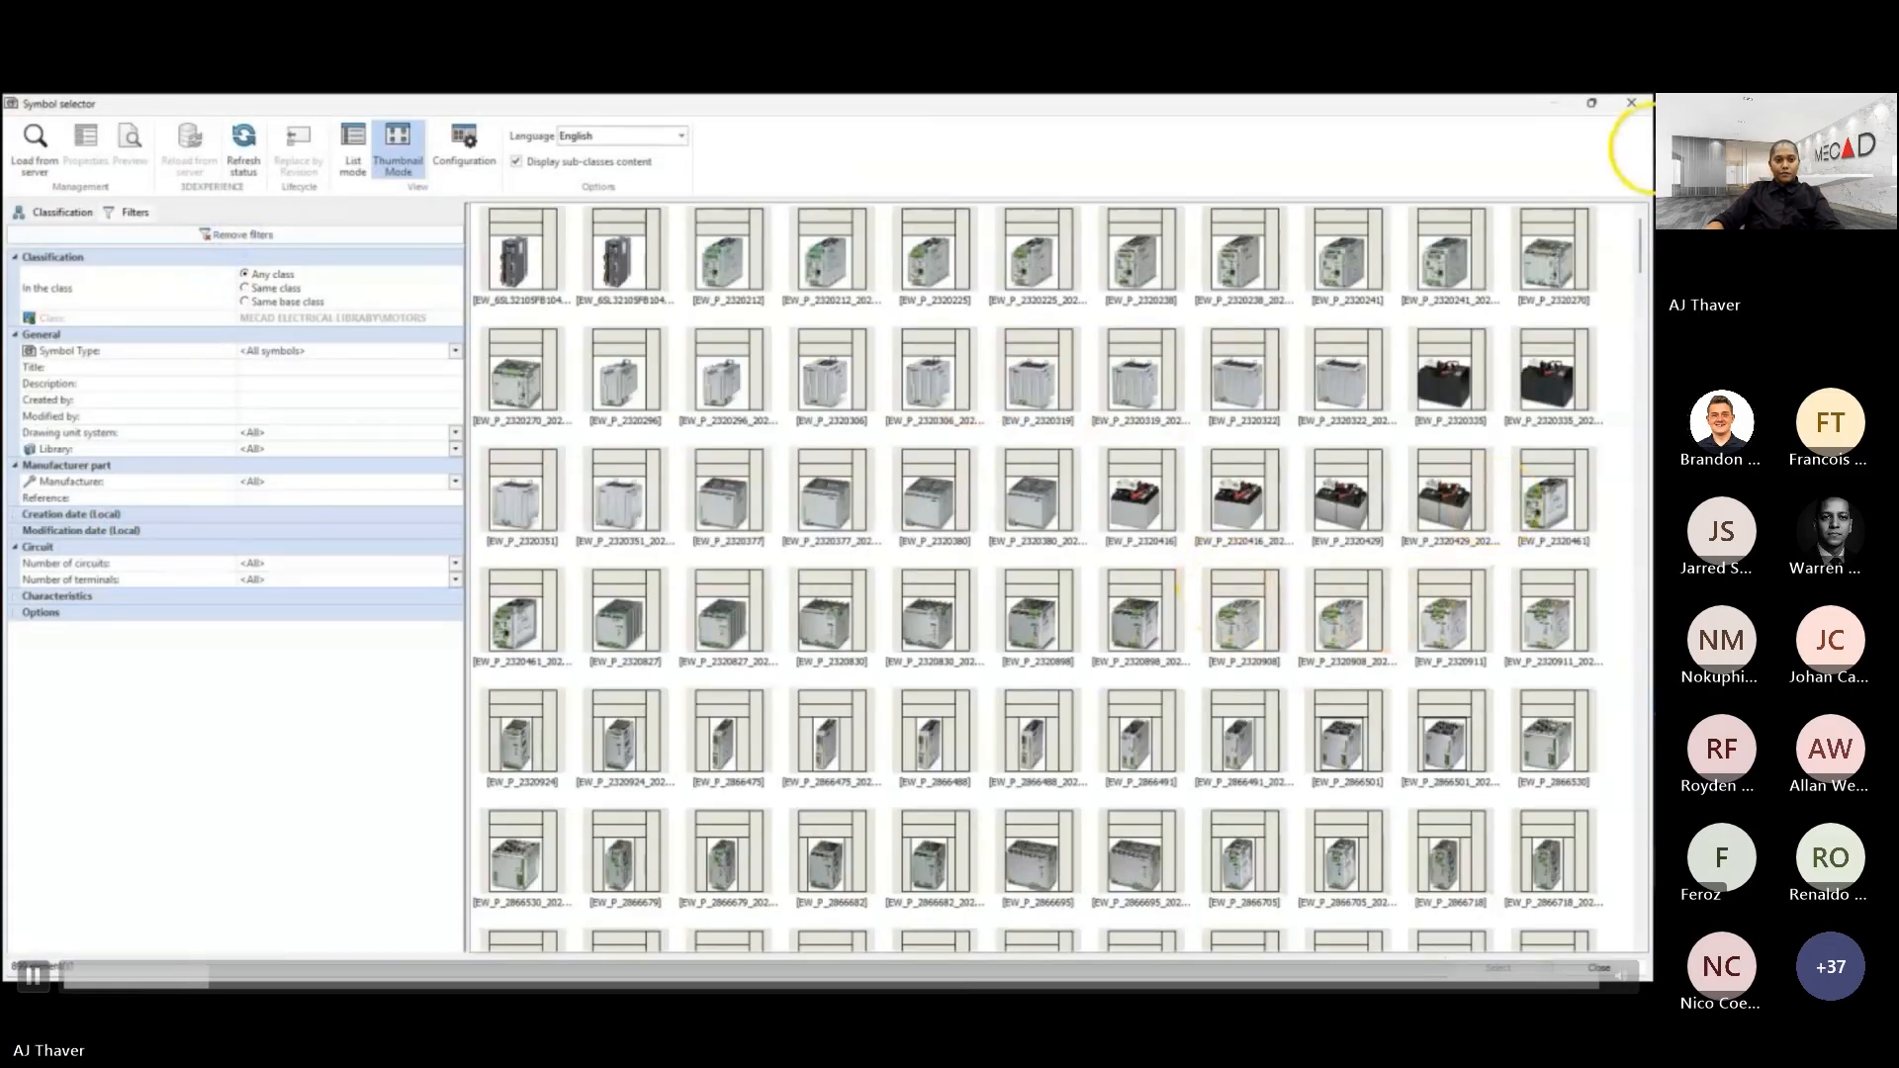
pyautogui.moveTo(1639, 248); pyautogui.dragTo(1624, 390)
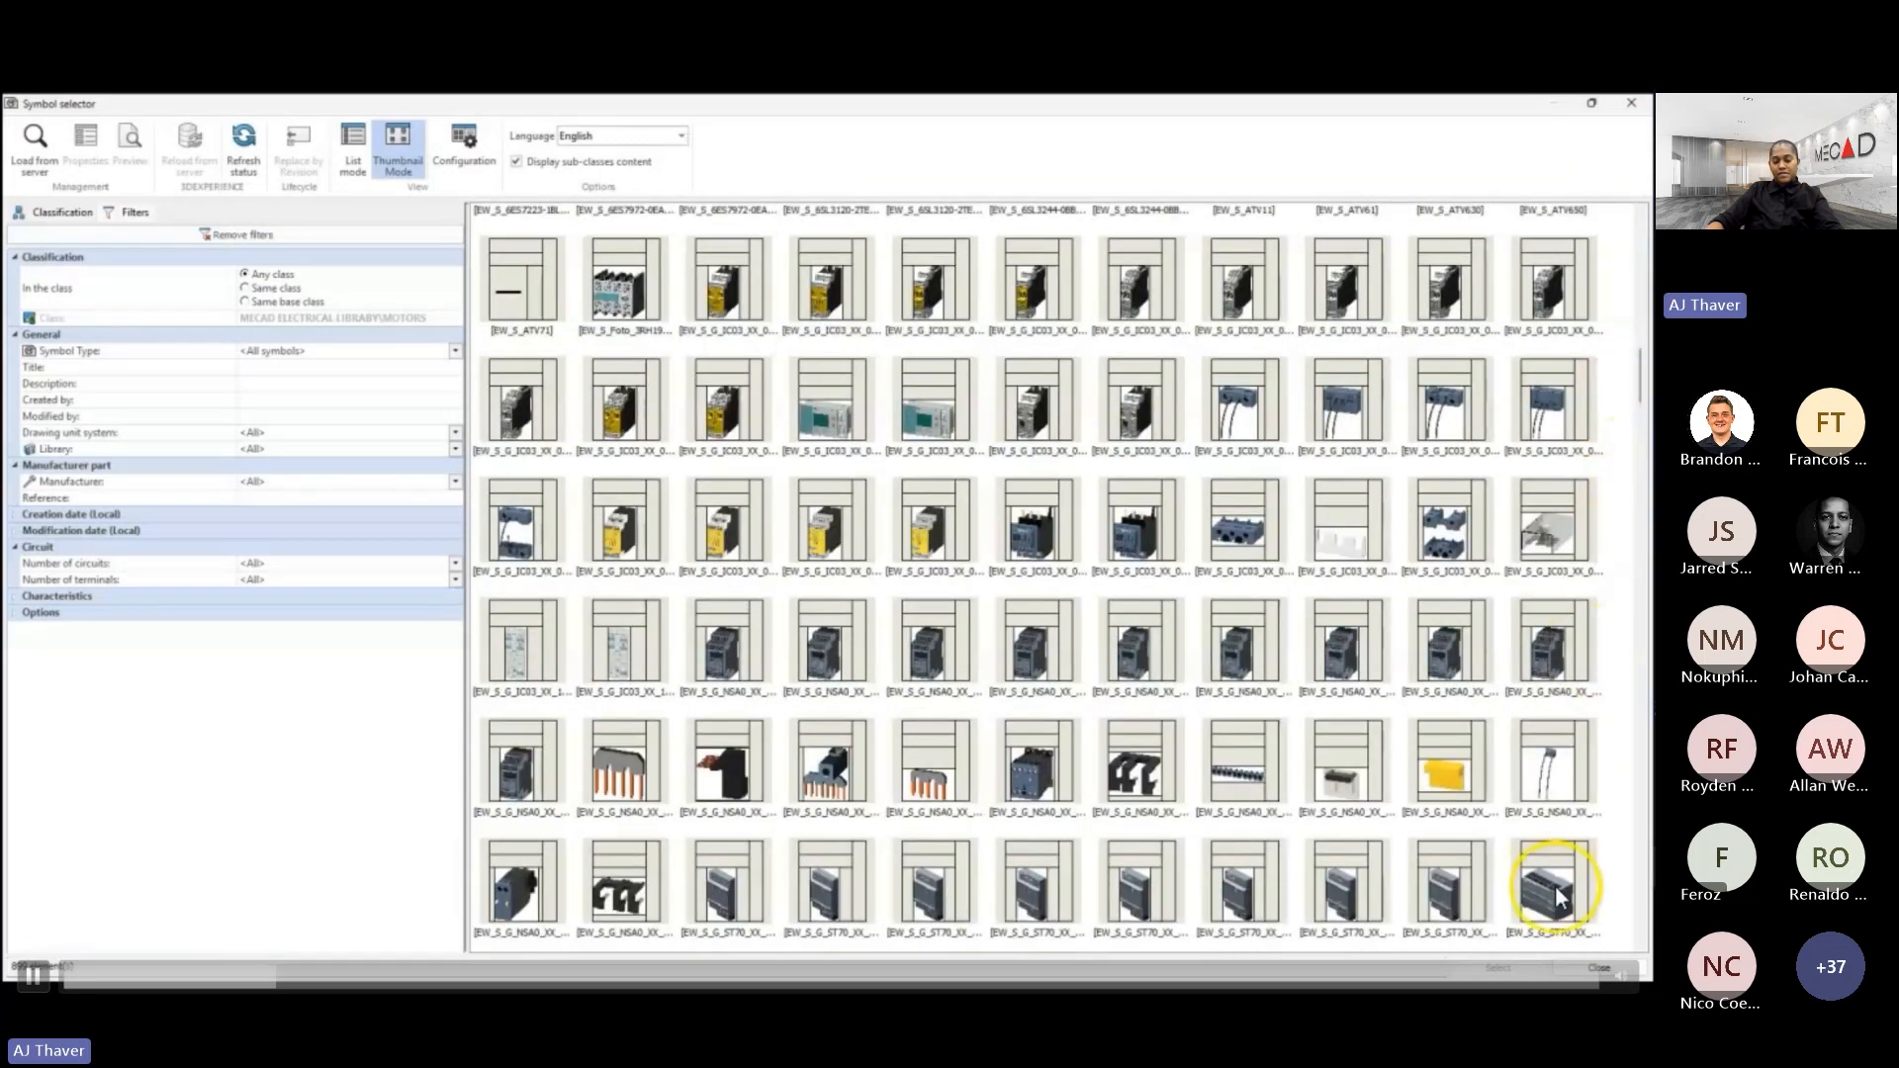
pyautogui.scroll(-5, 1575, 891)
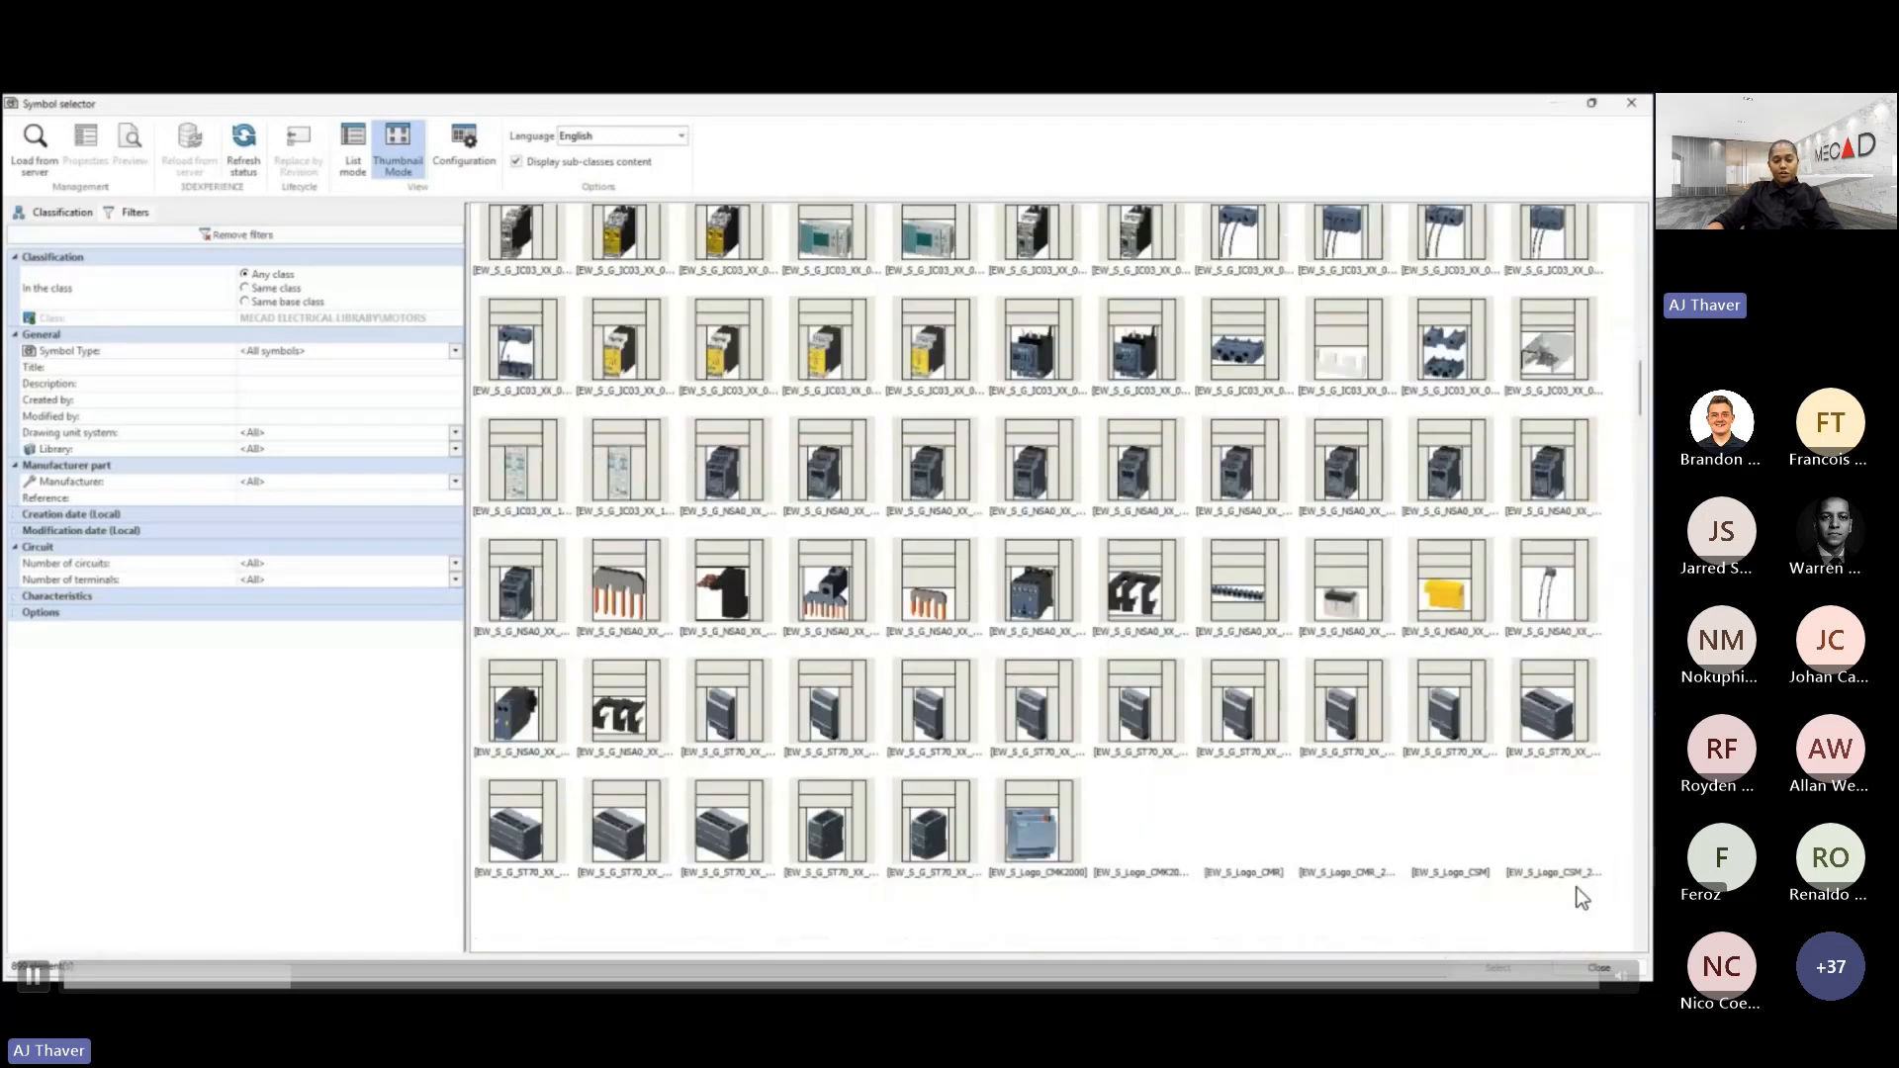
pyautogui.scroll(-6, 1575, 892)
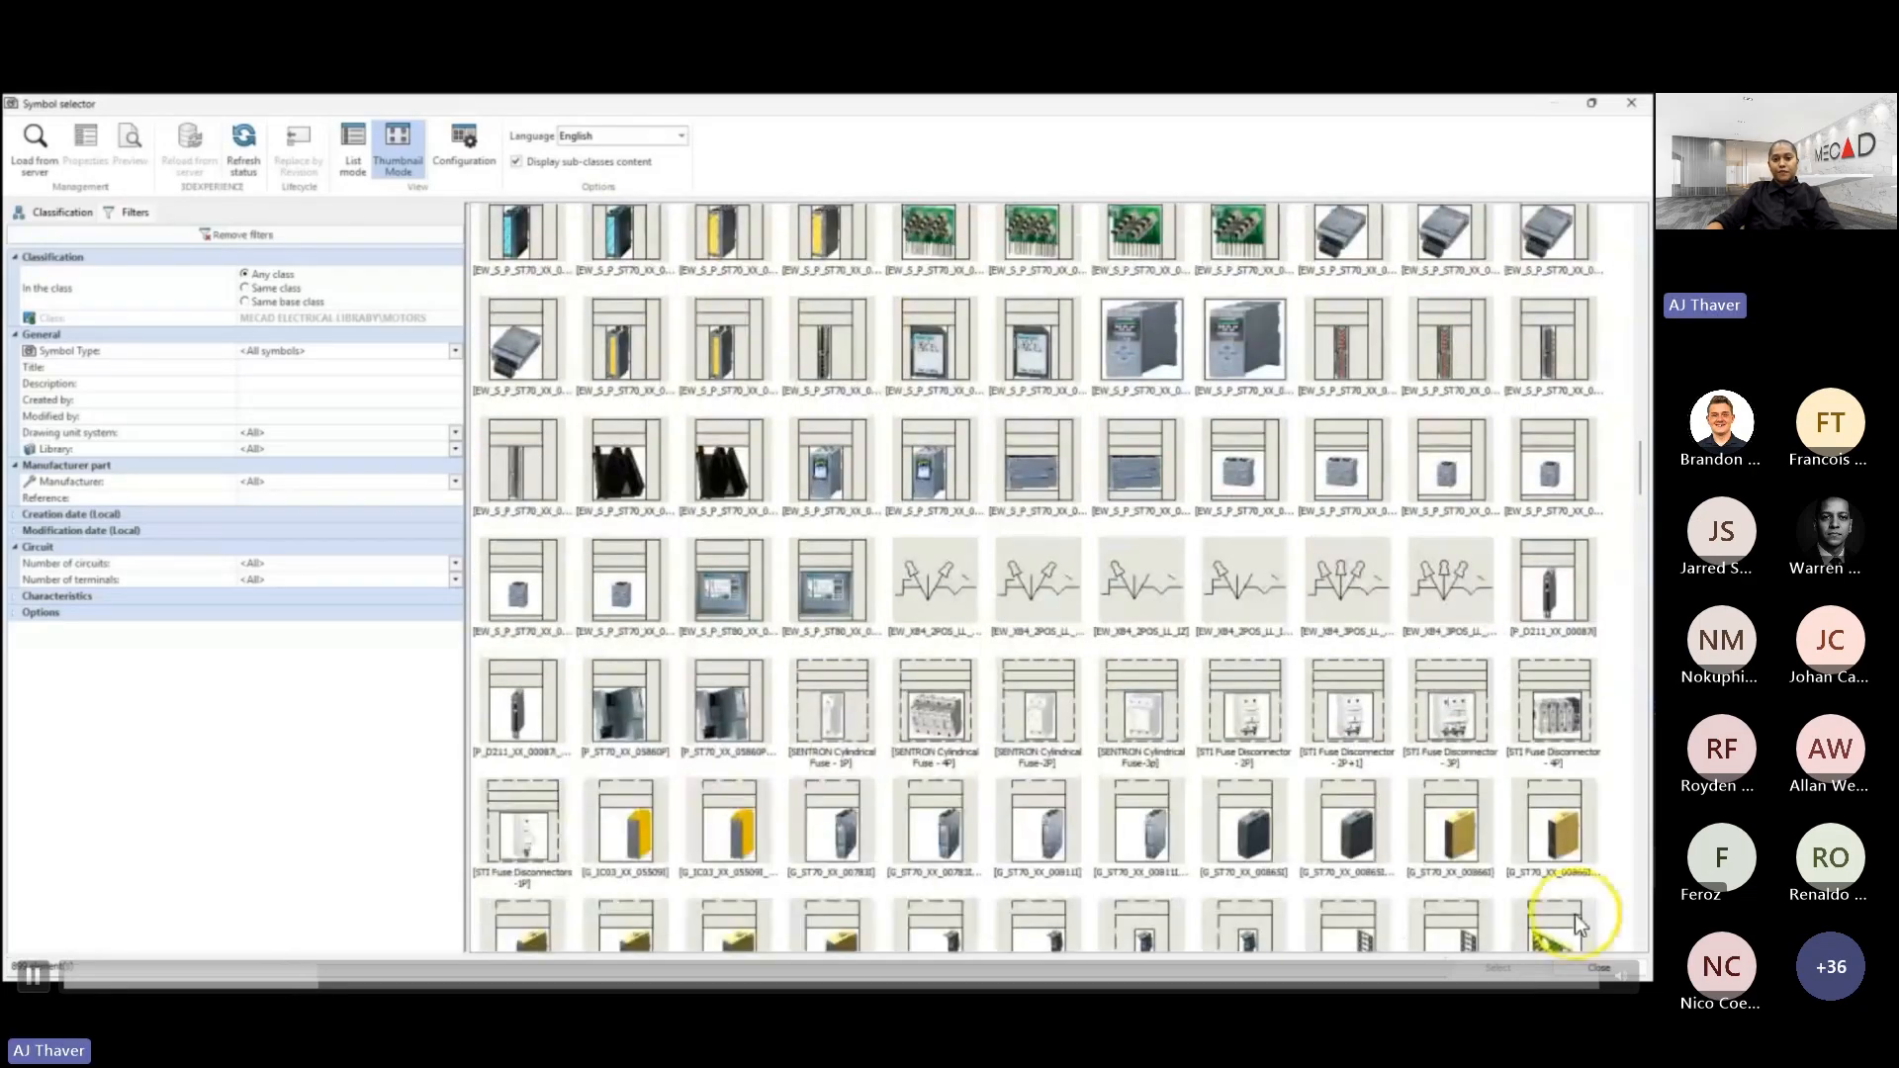
pyautogui.scroll(-2, 1573, 914)
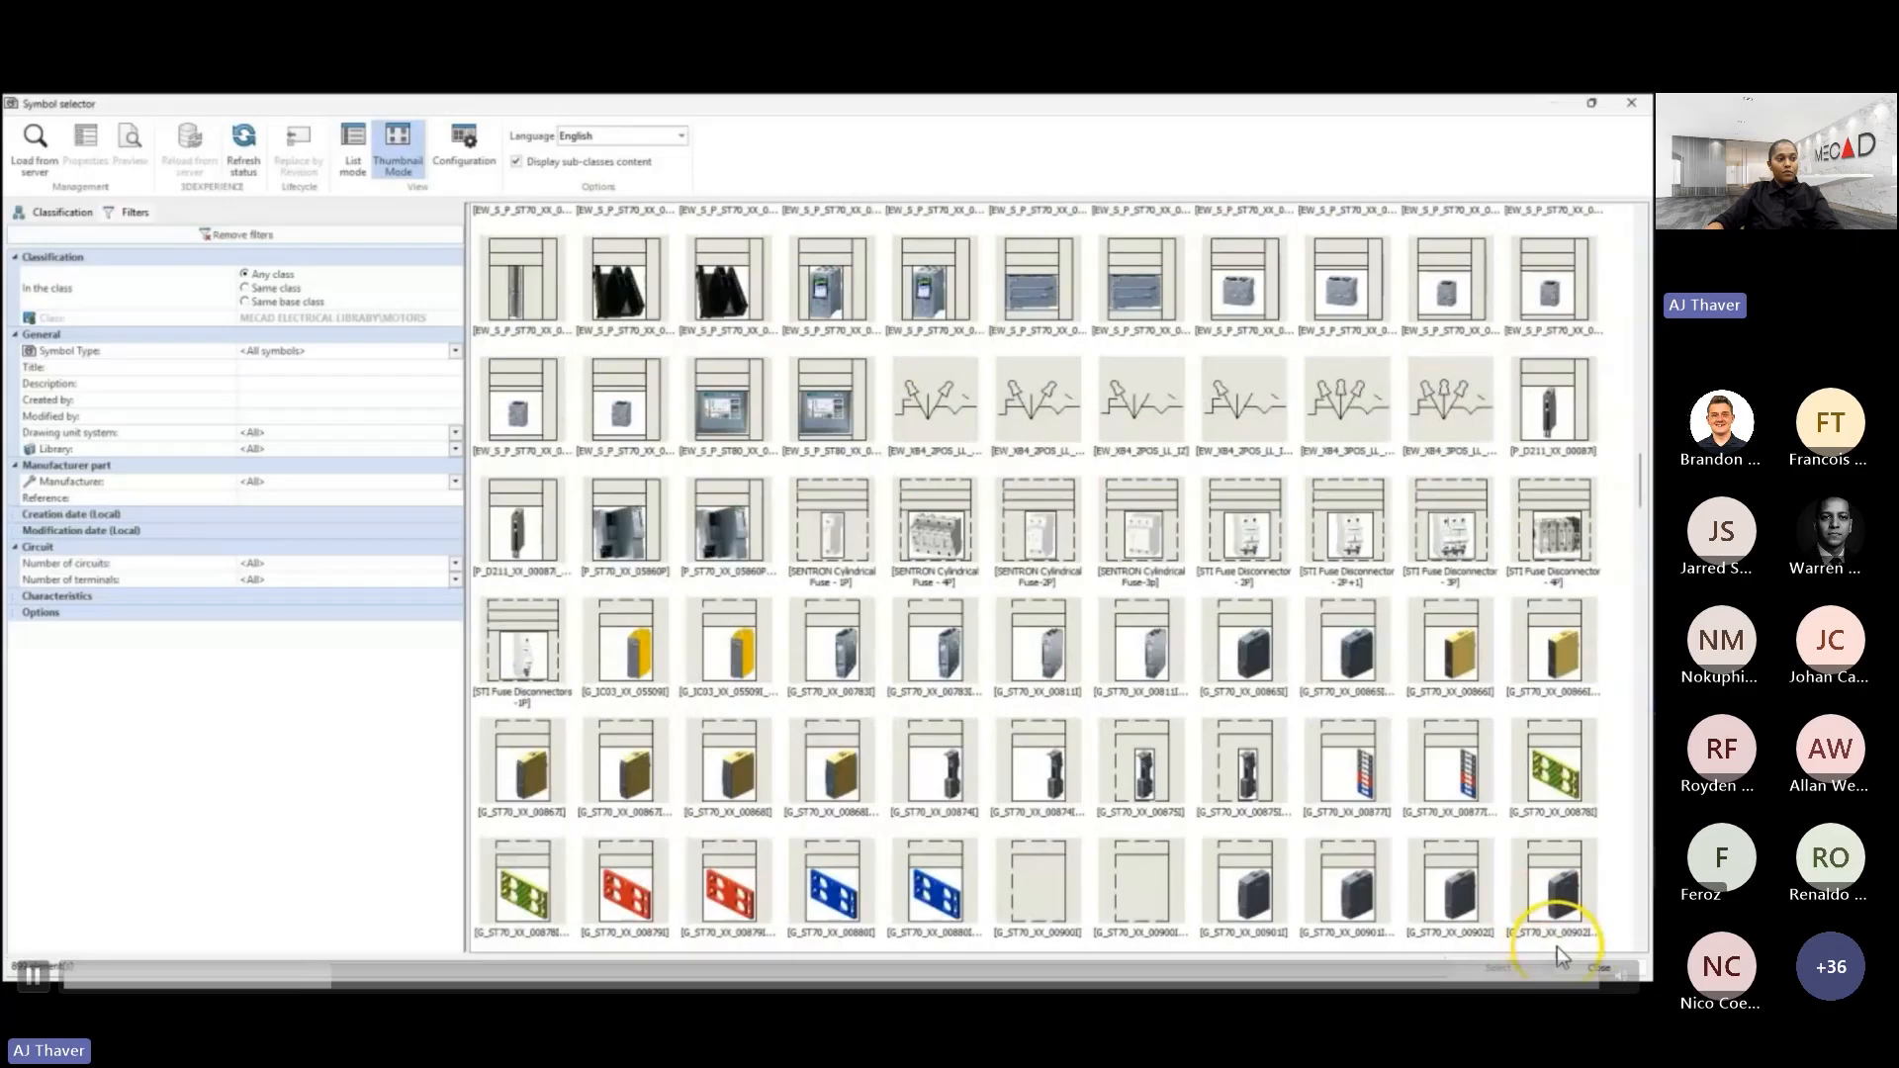
pyautogui.click(1600, 967)
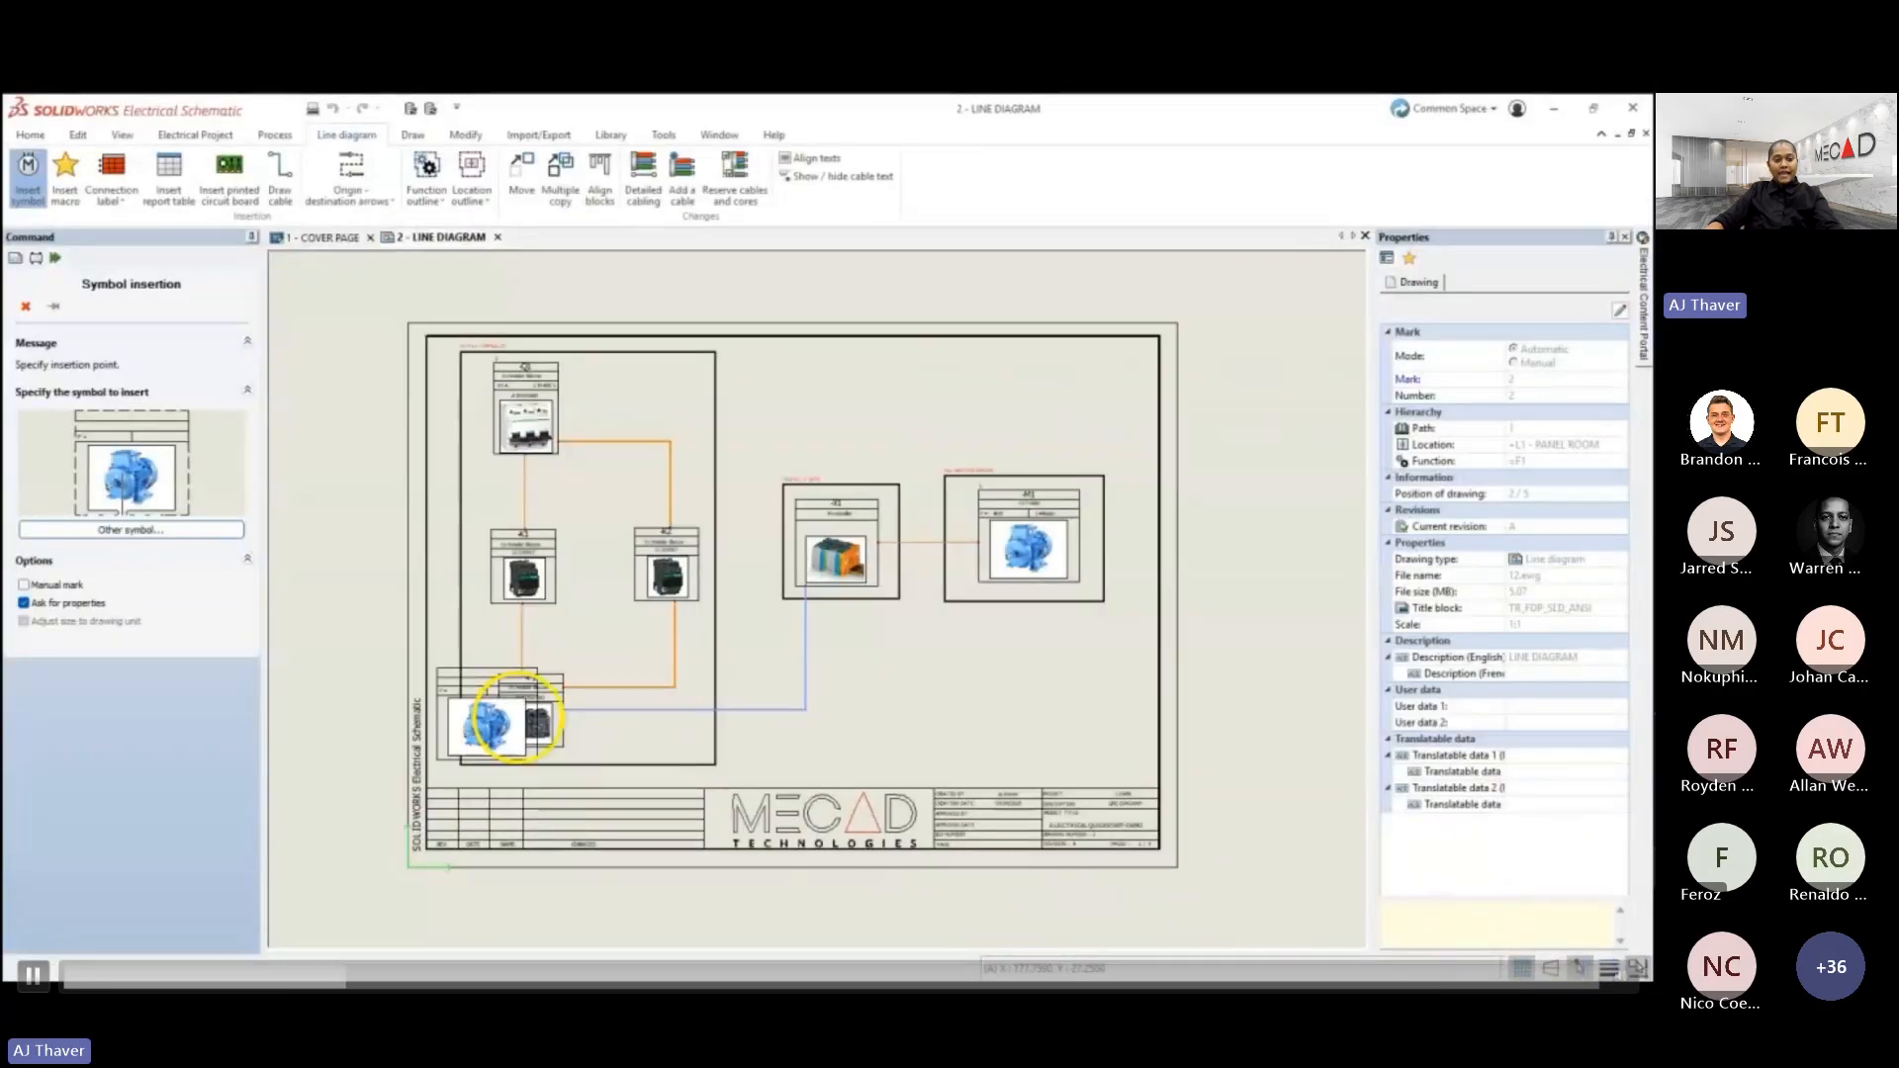
pyautogui.click(26, 306)
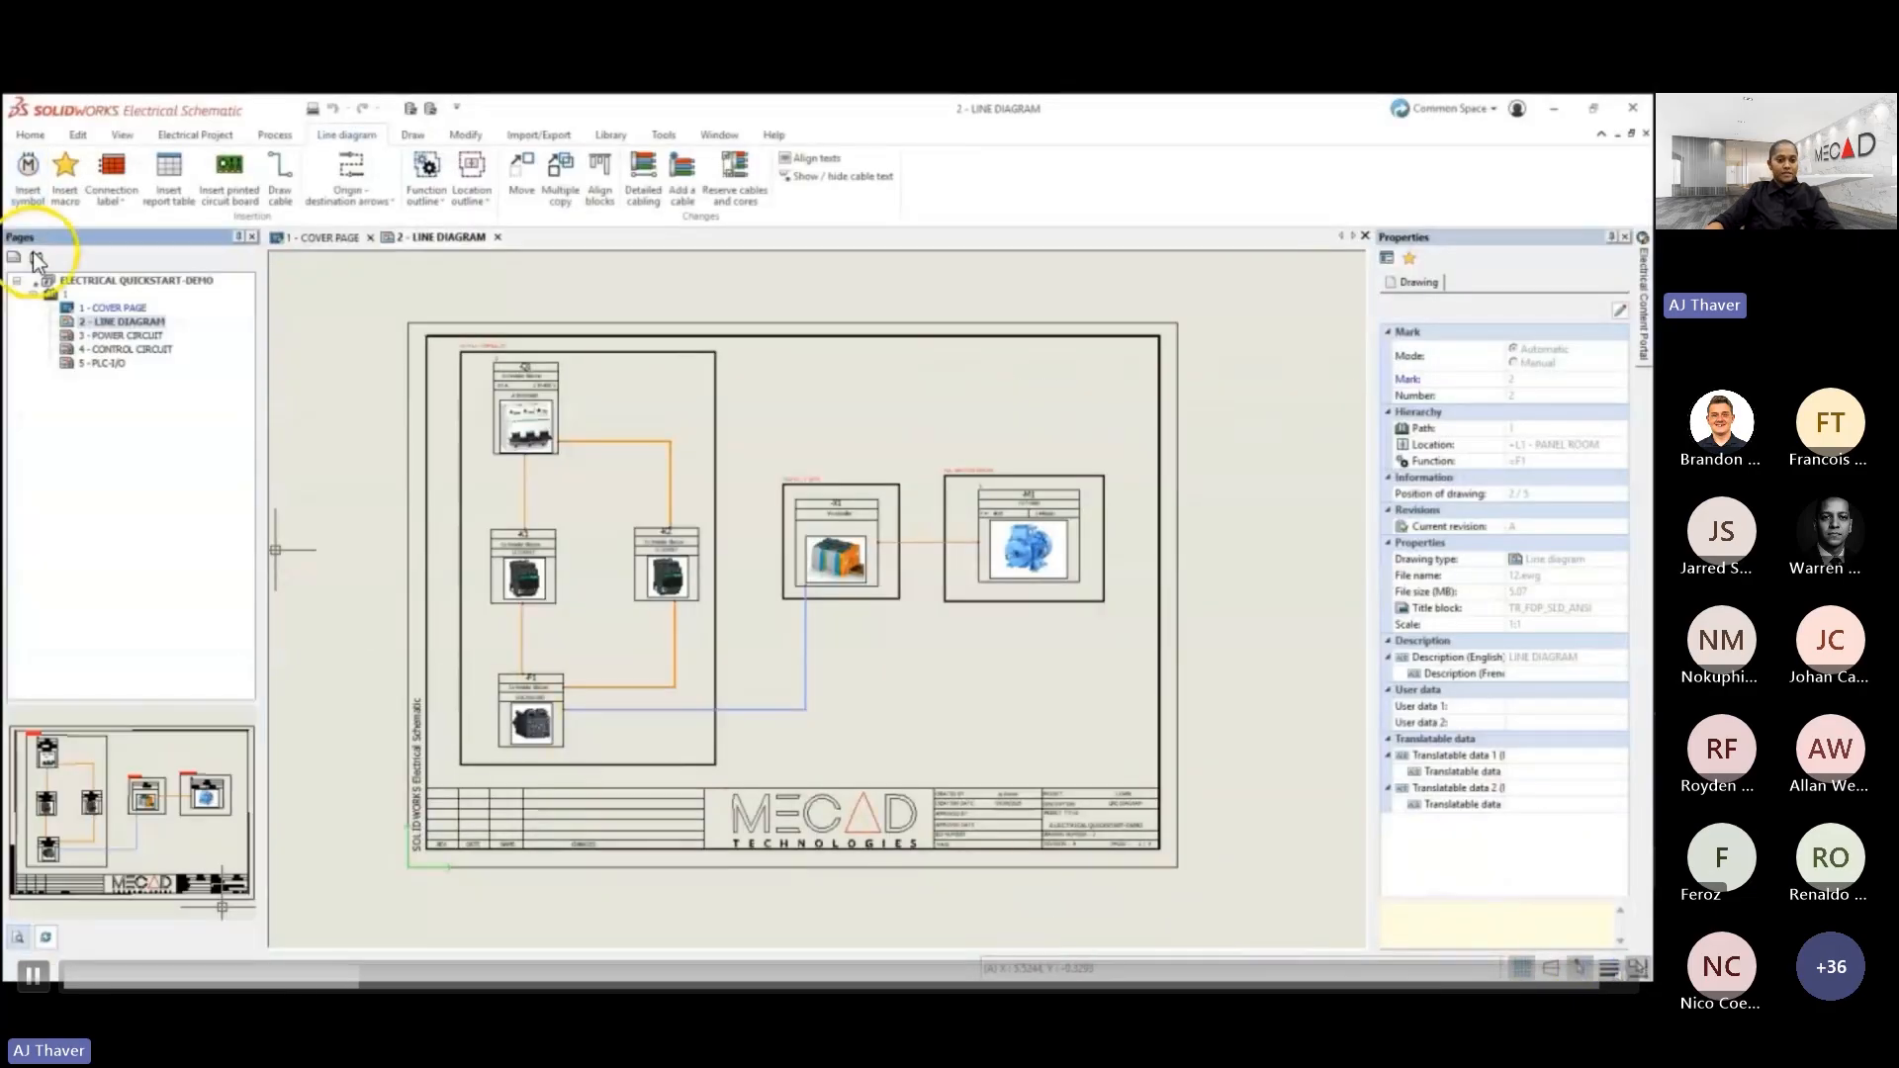
# - Open the 3 - POWER CIRCUIT drawing and list the schematic symbols for insertion with all filters removed
pyautogui.doubleClick(85, 334)
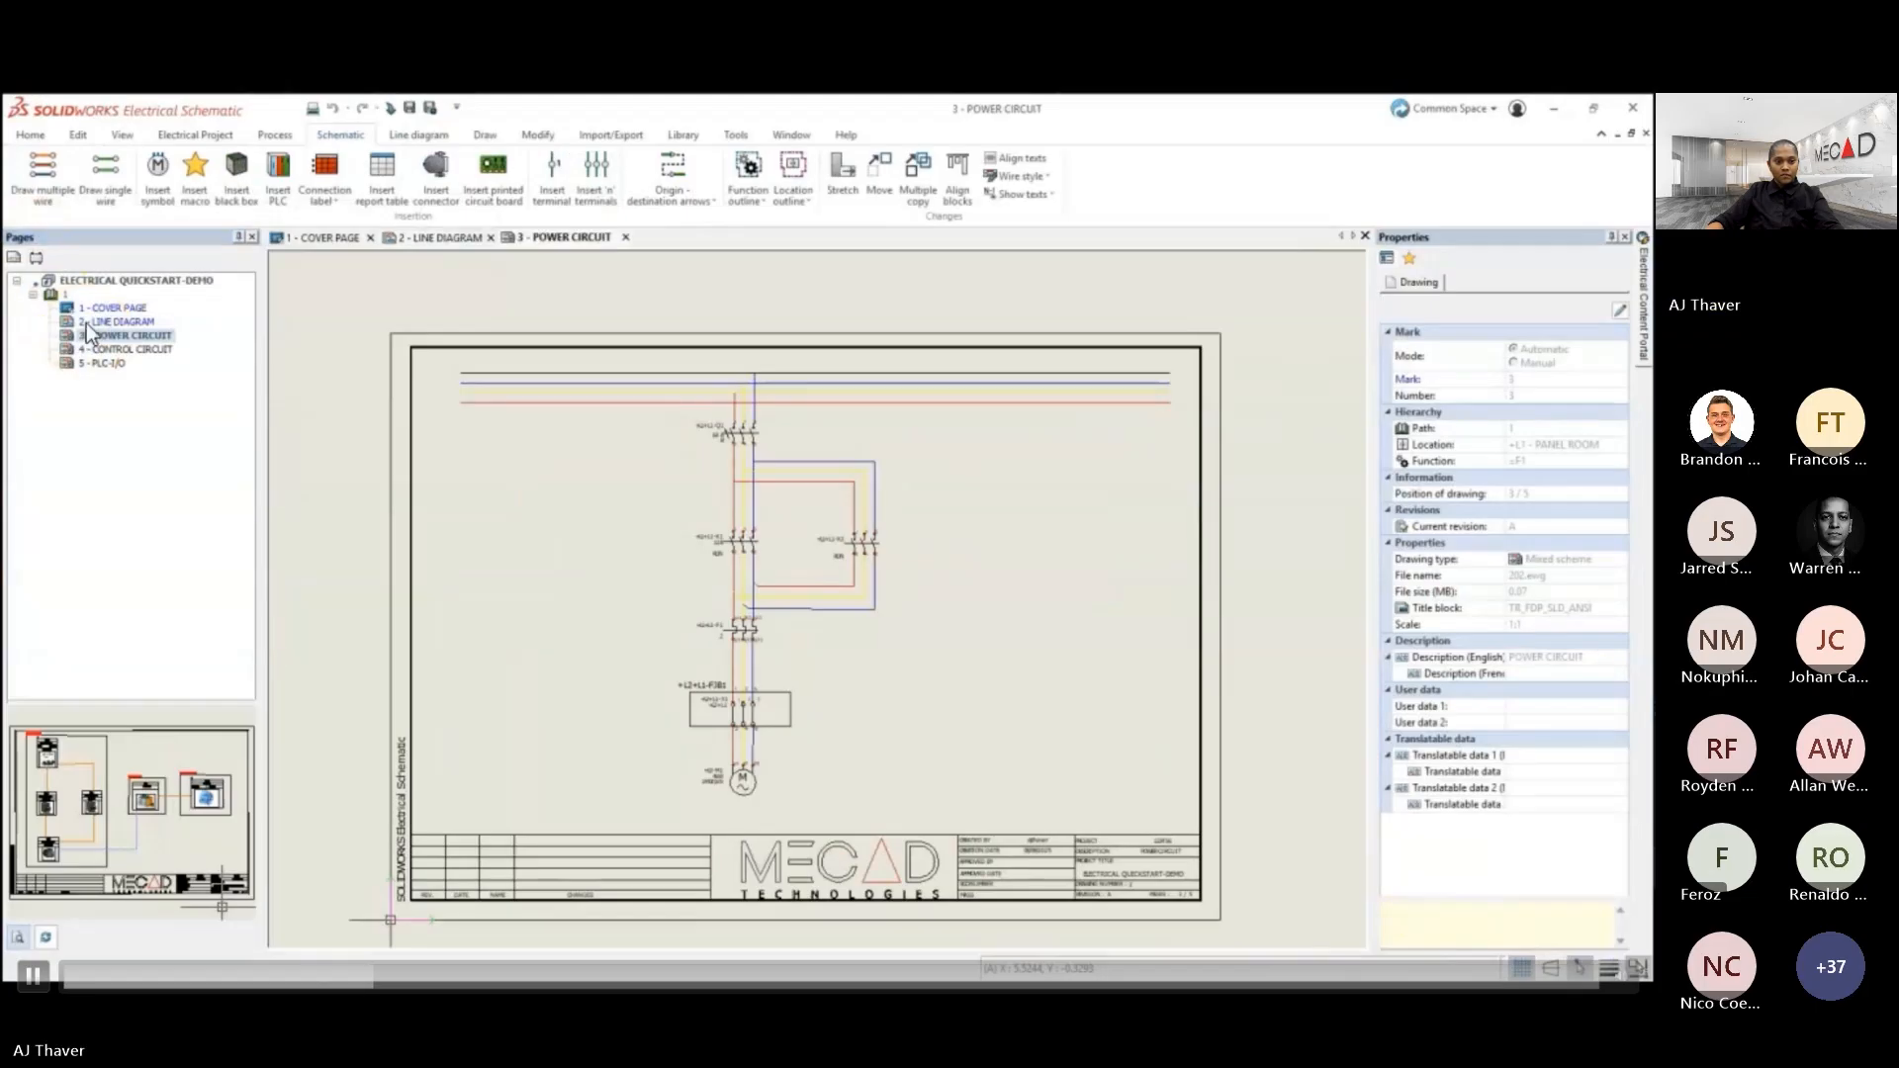
pyautogui.click(166, 190)
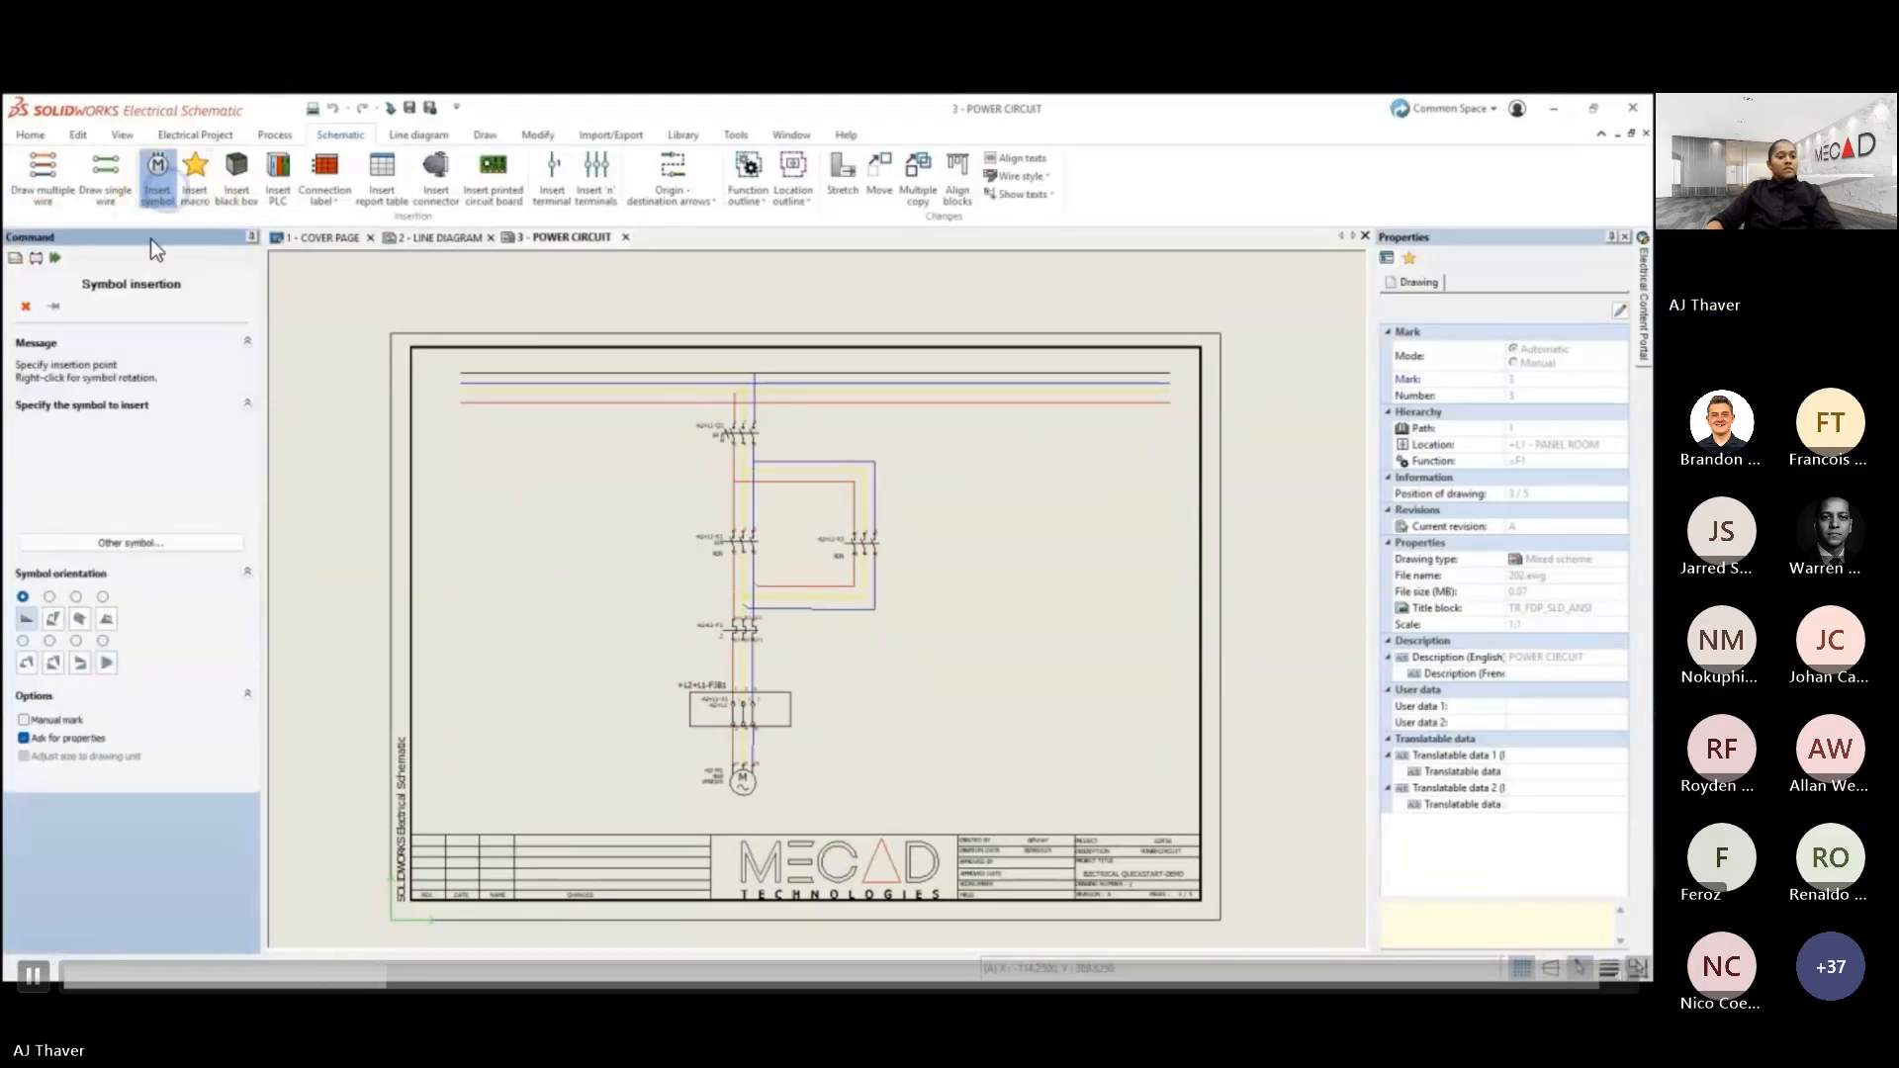
pyautogui.click(129, 543)
pyautogui.click(267, 272)
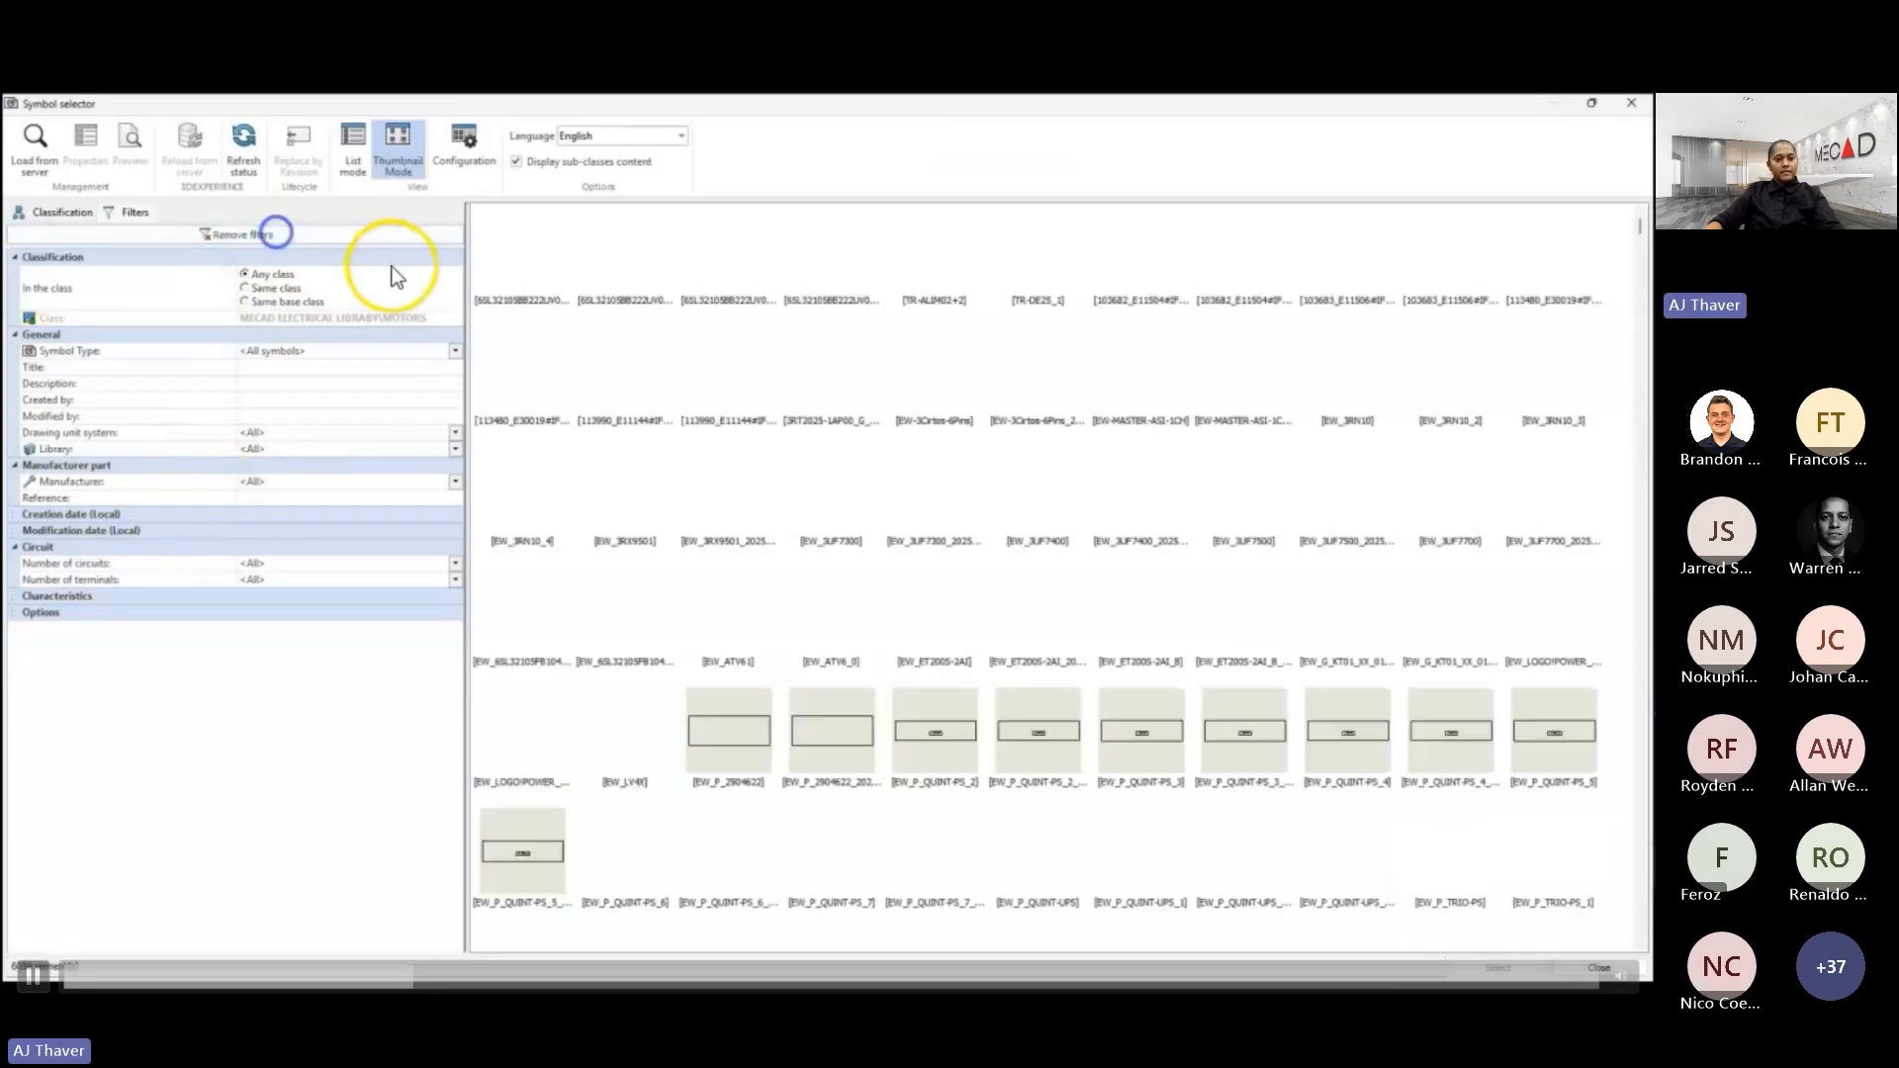
# - Look through the schematic symbol library, including motors, fuses, circuit breakers and switches, and leave symbol insertion without placing one
pyautogui.scroll(-5, 1243, 575)
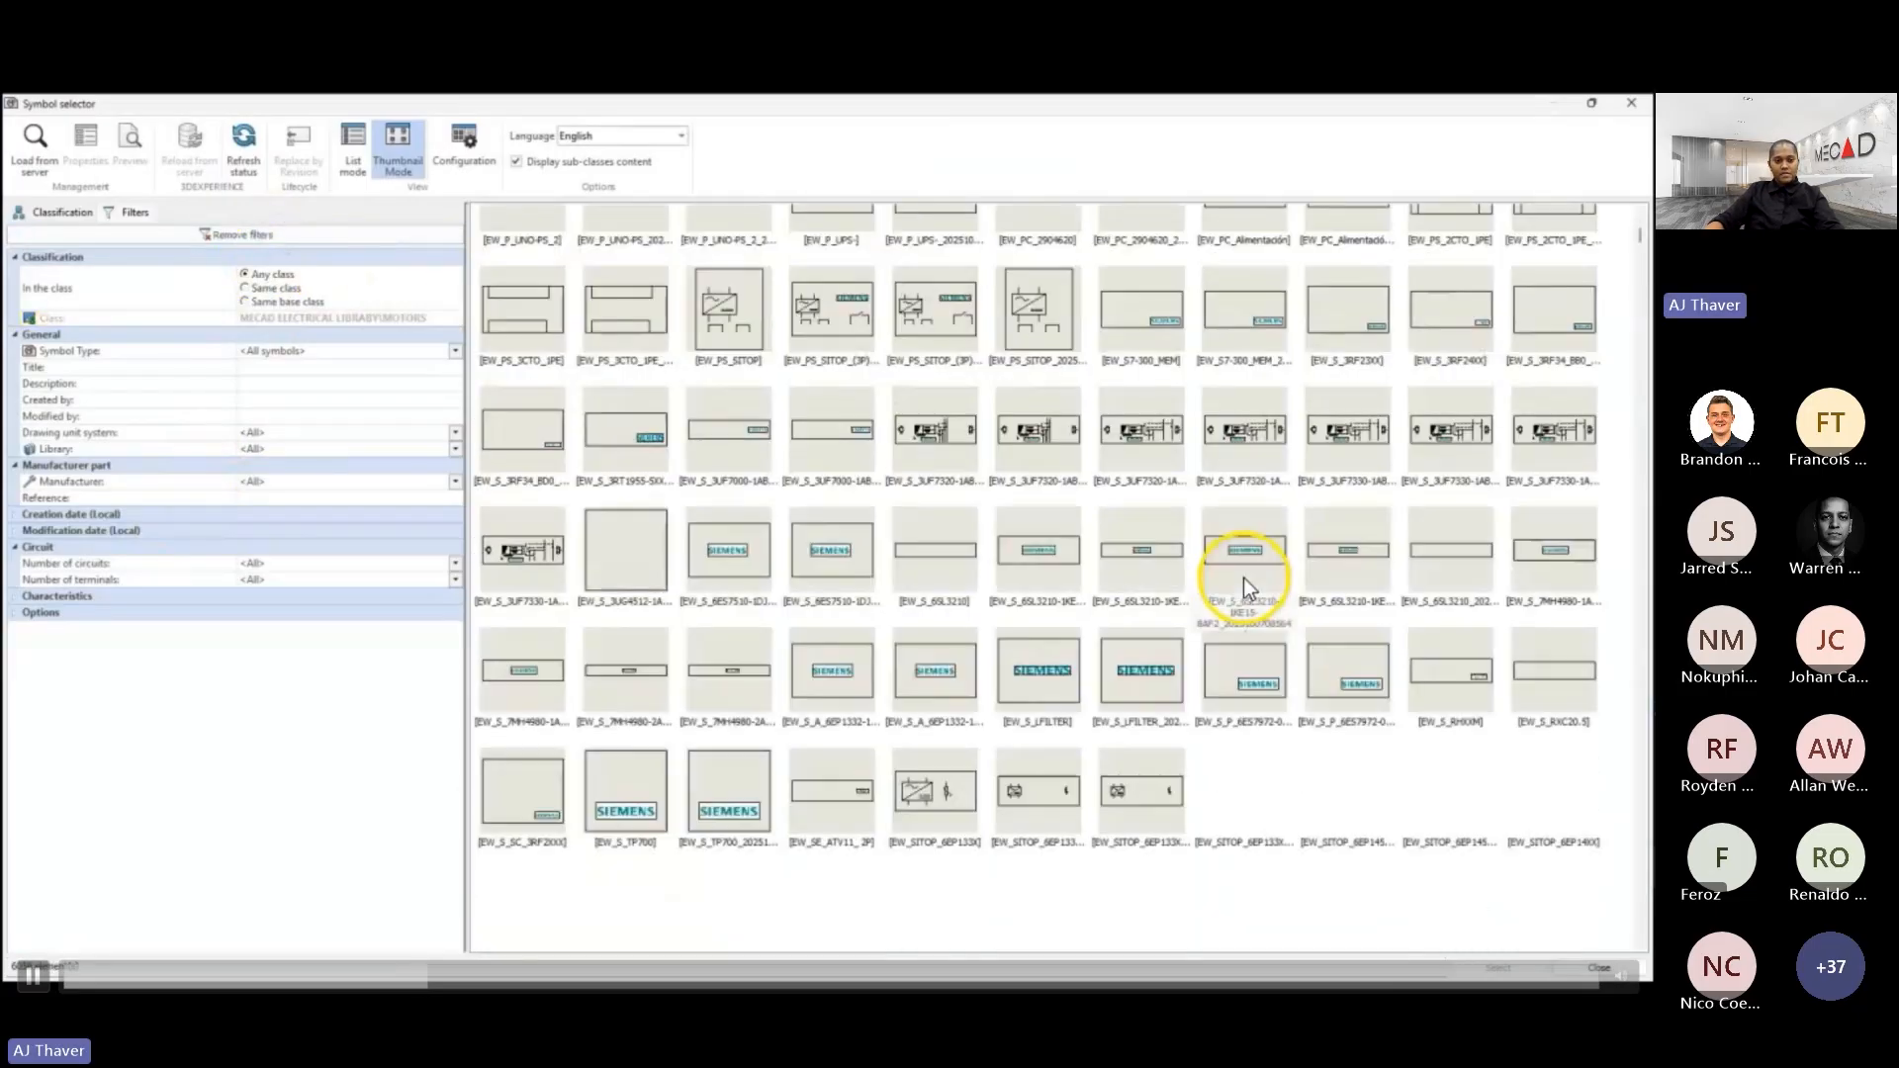
pyautogui.scroll(-2, 1245, 577)
pyautogui.scroll(-8, 1244, 578)
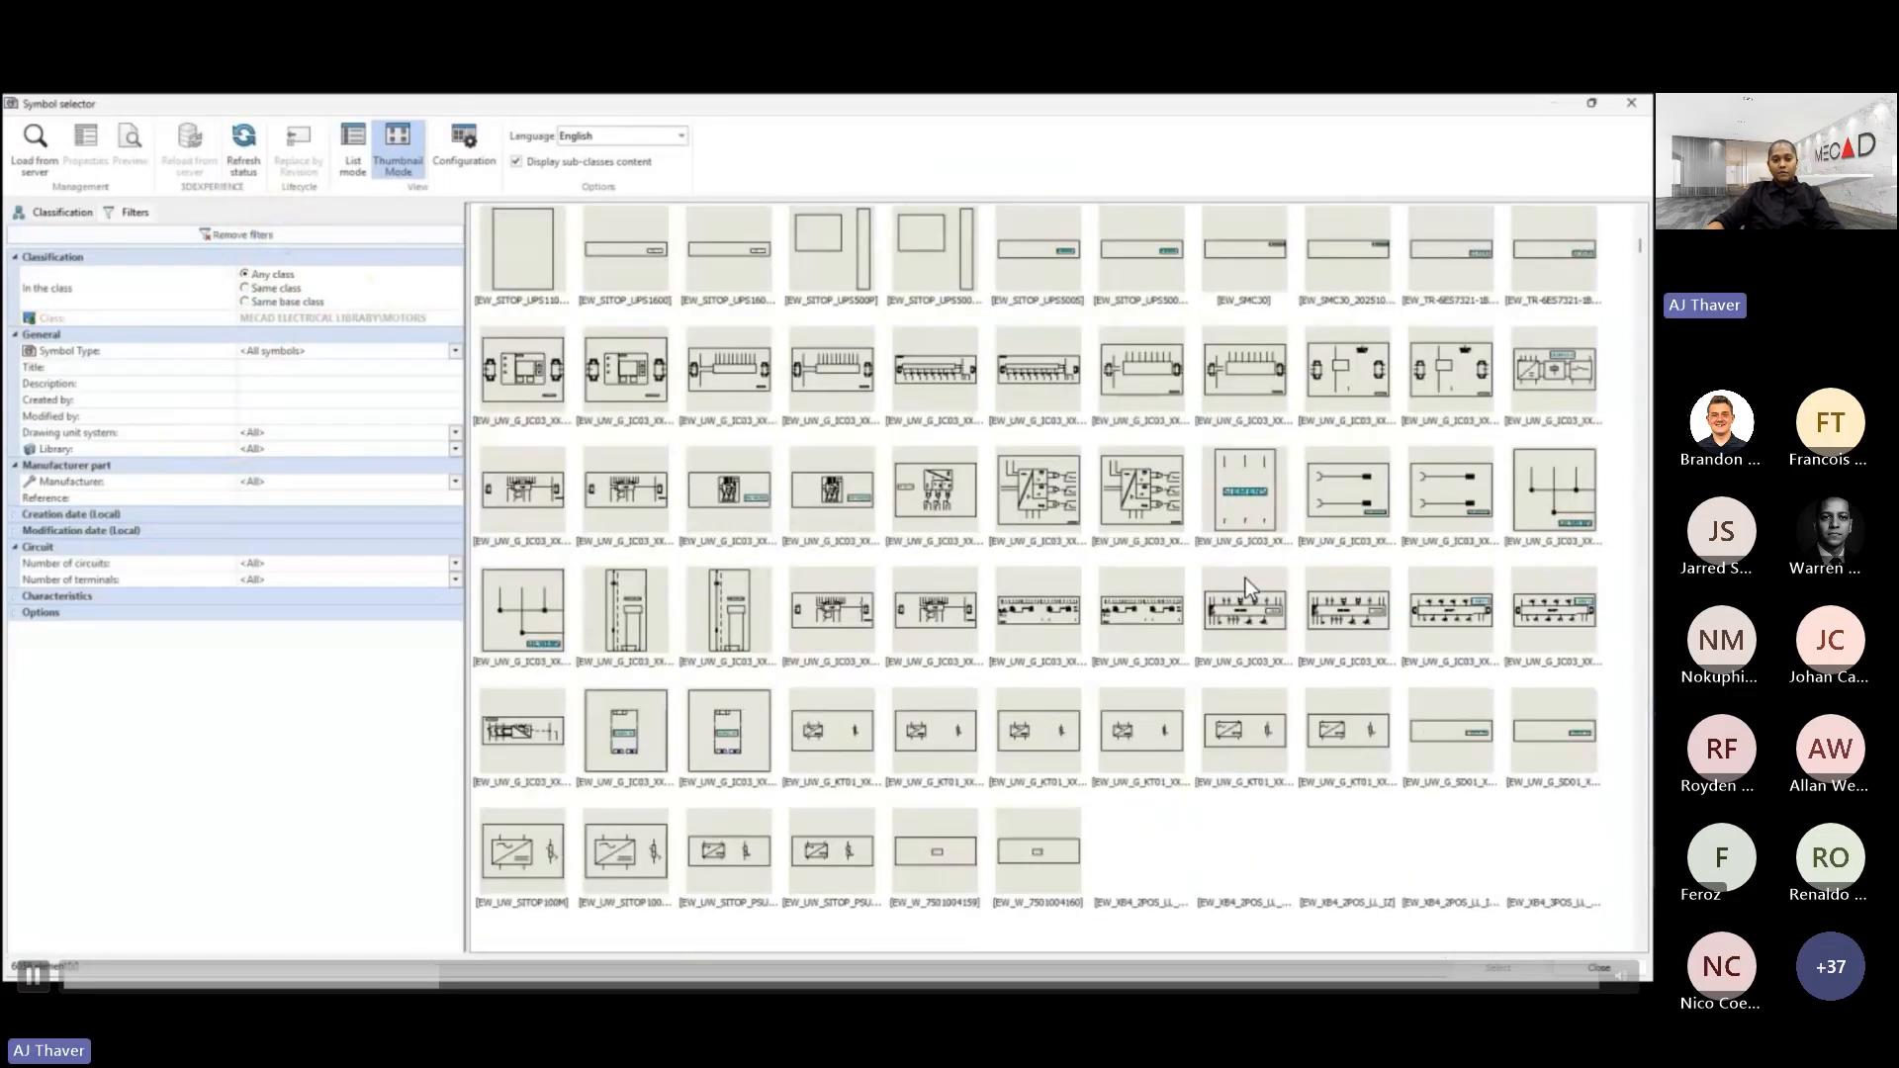
pyautogui.scroll(-8, 1245, 578)
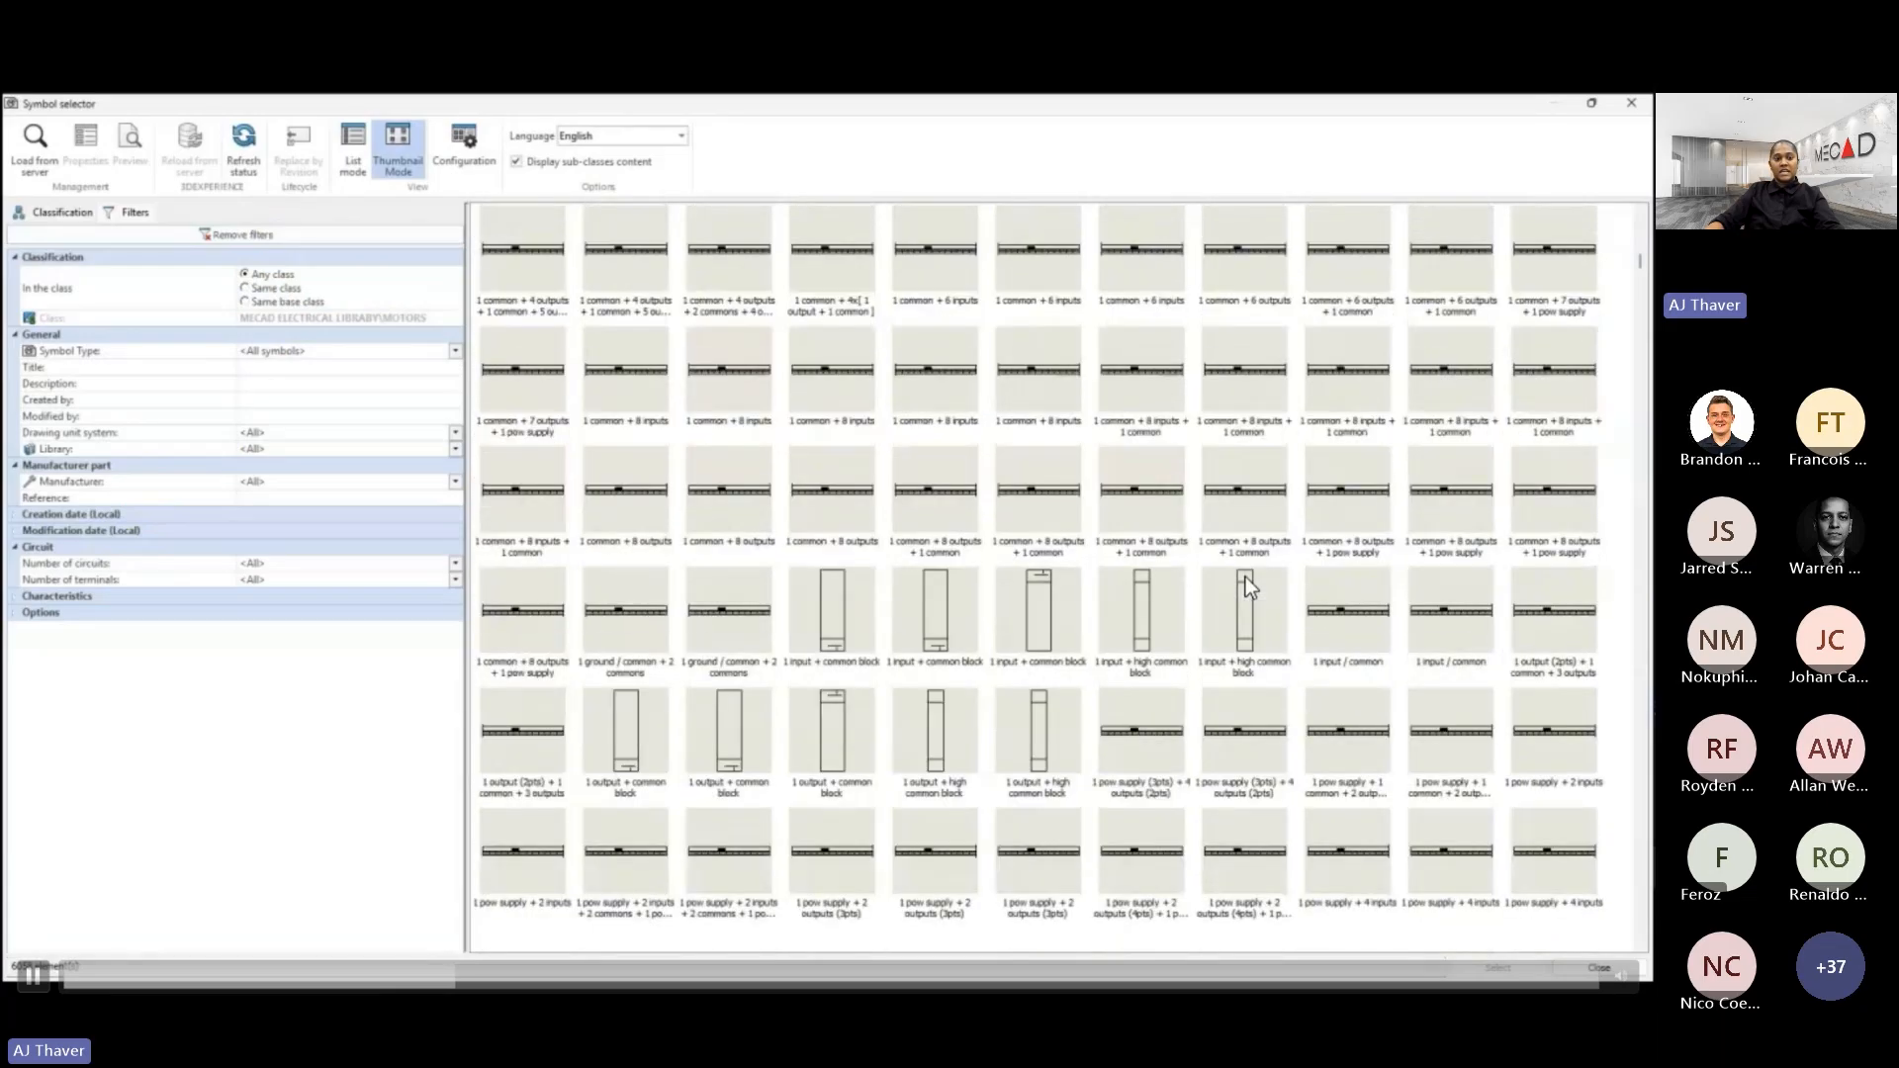
pyautogui.scroll(-8, 1245, 578)
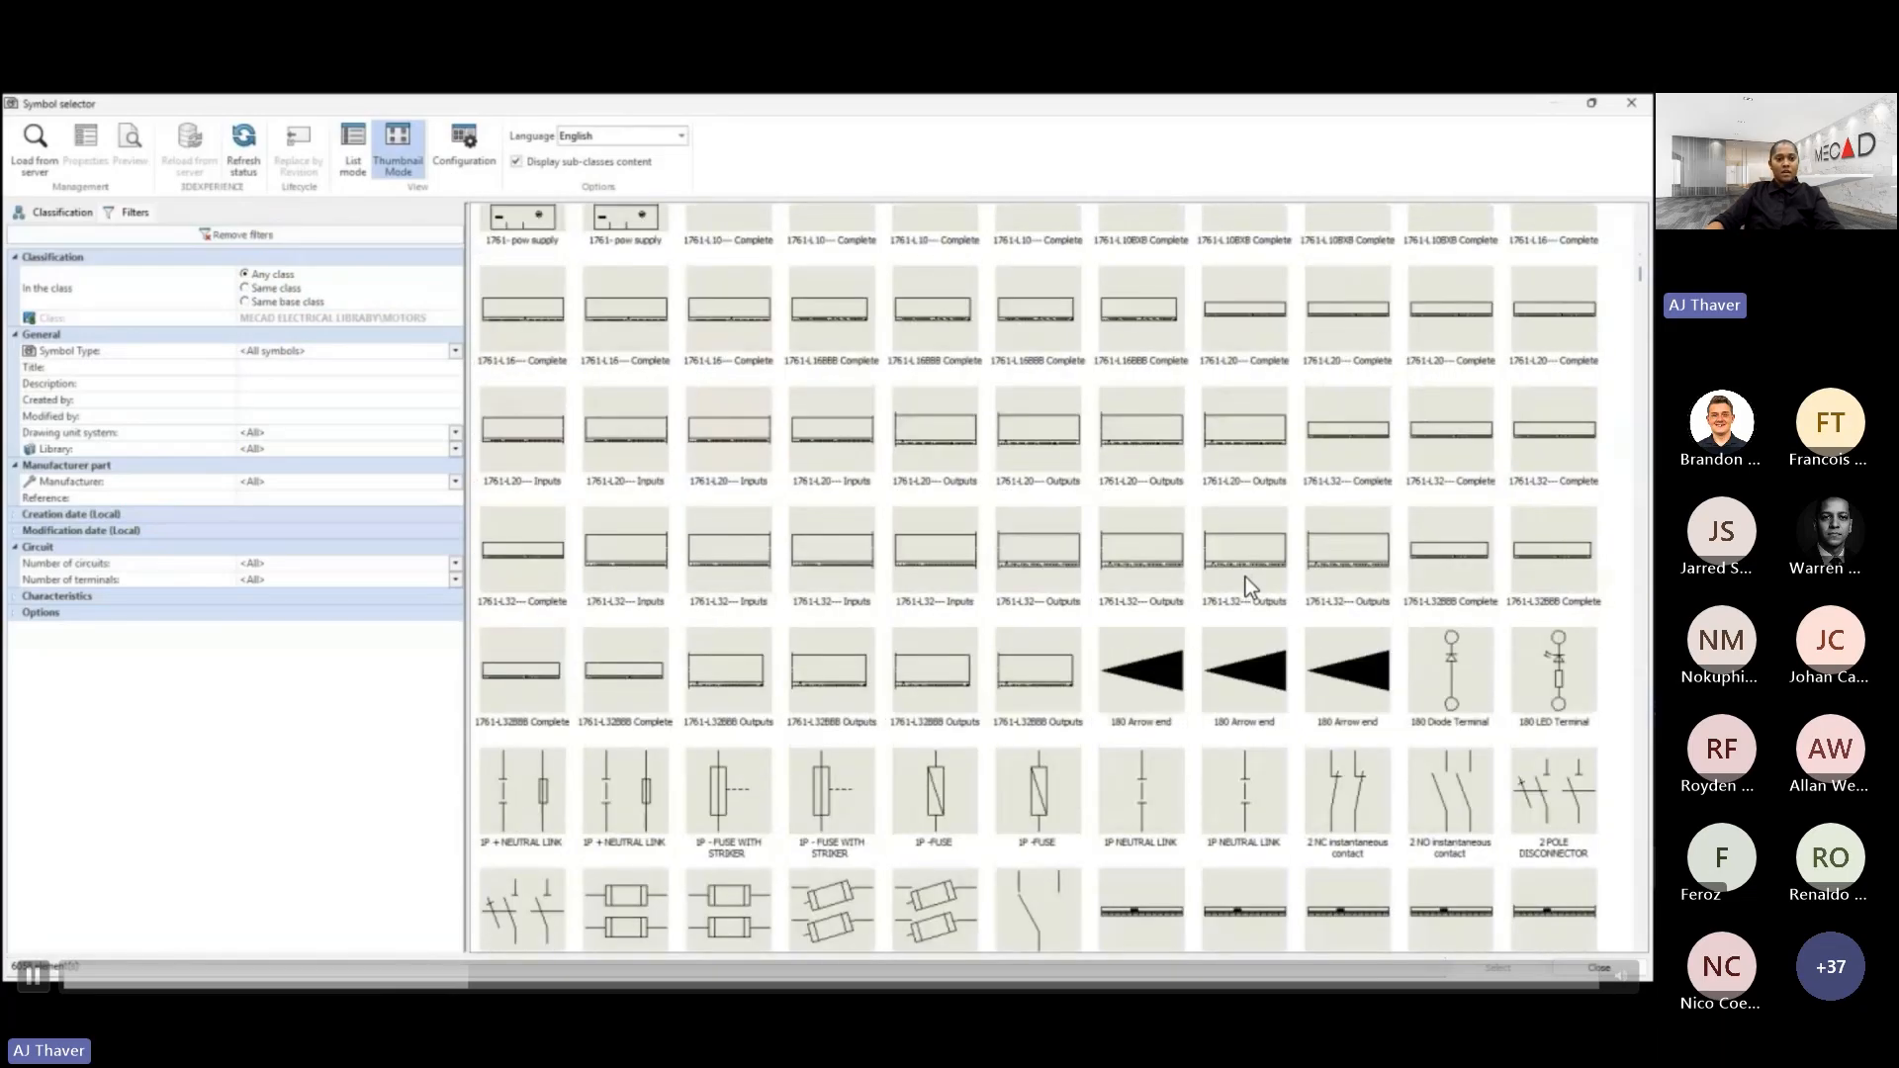
pyautogui.scroll(-8, 1245, 577)
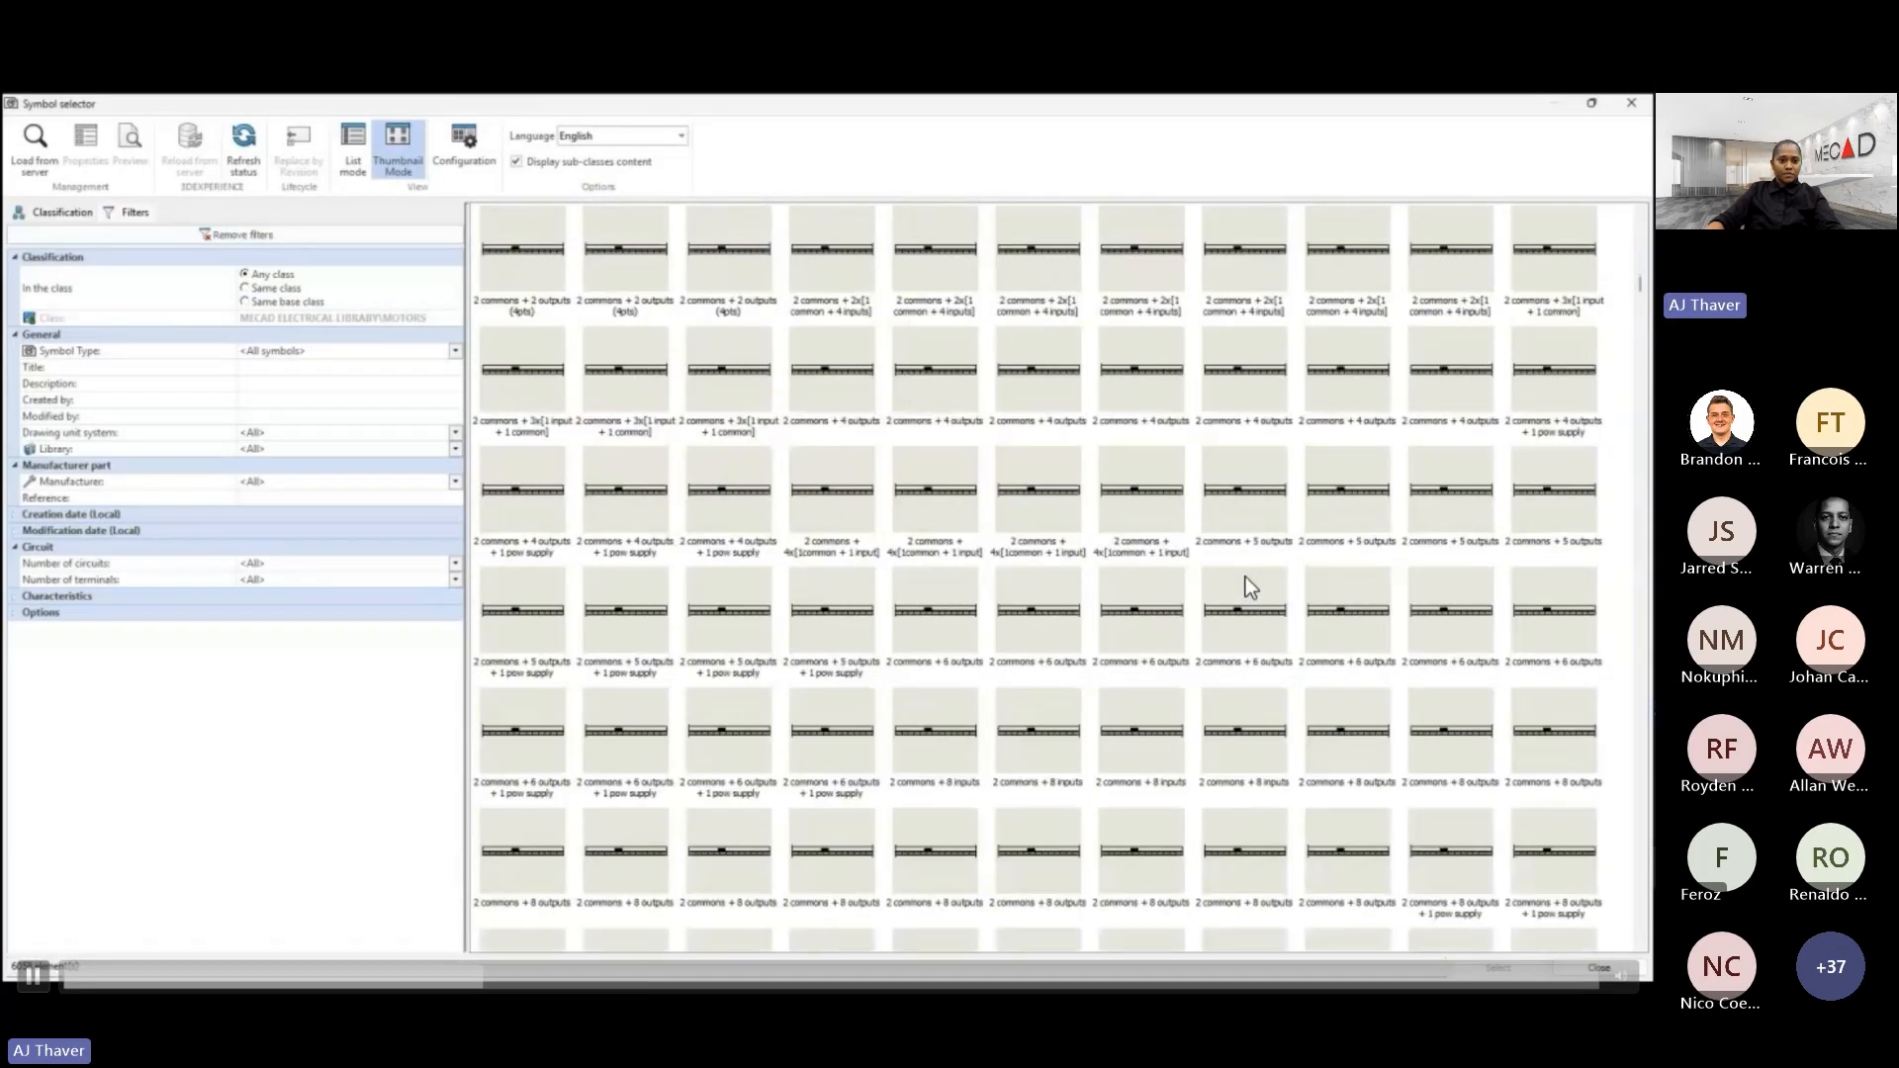
pyautogui.scroll(-8, 1244, 578)
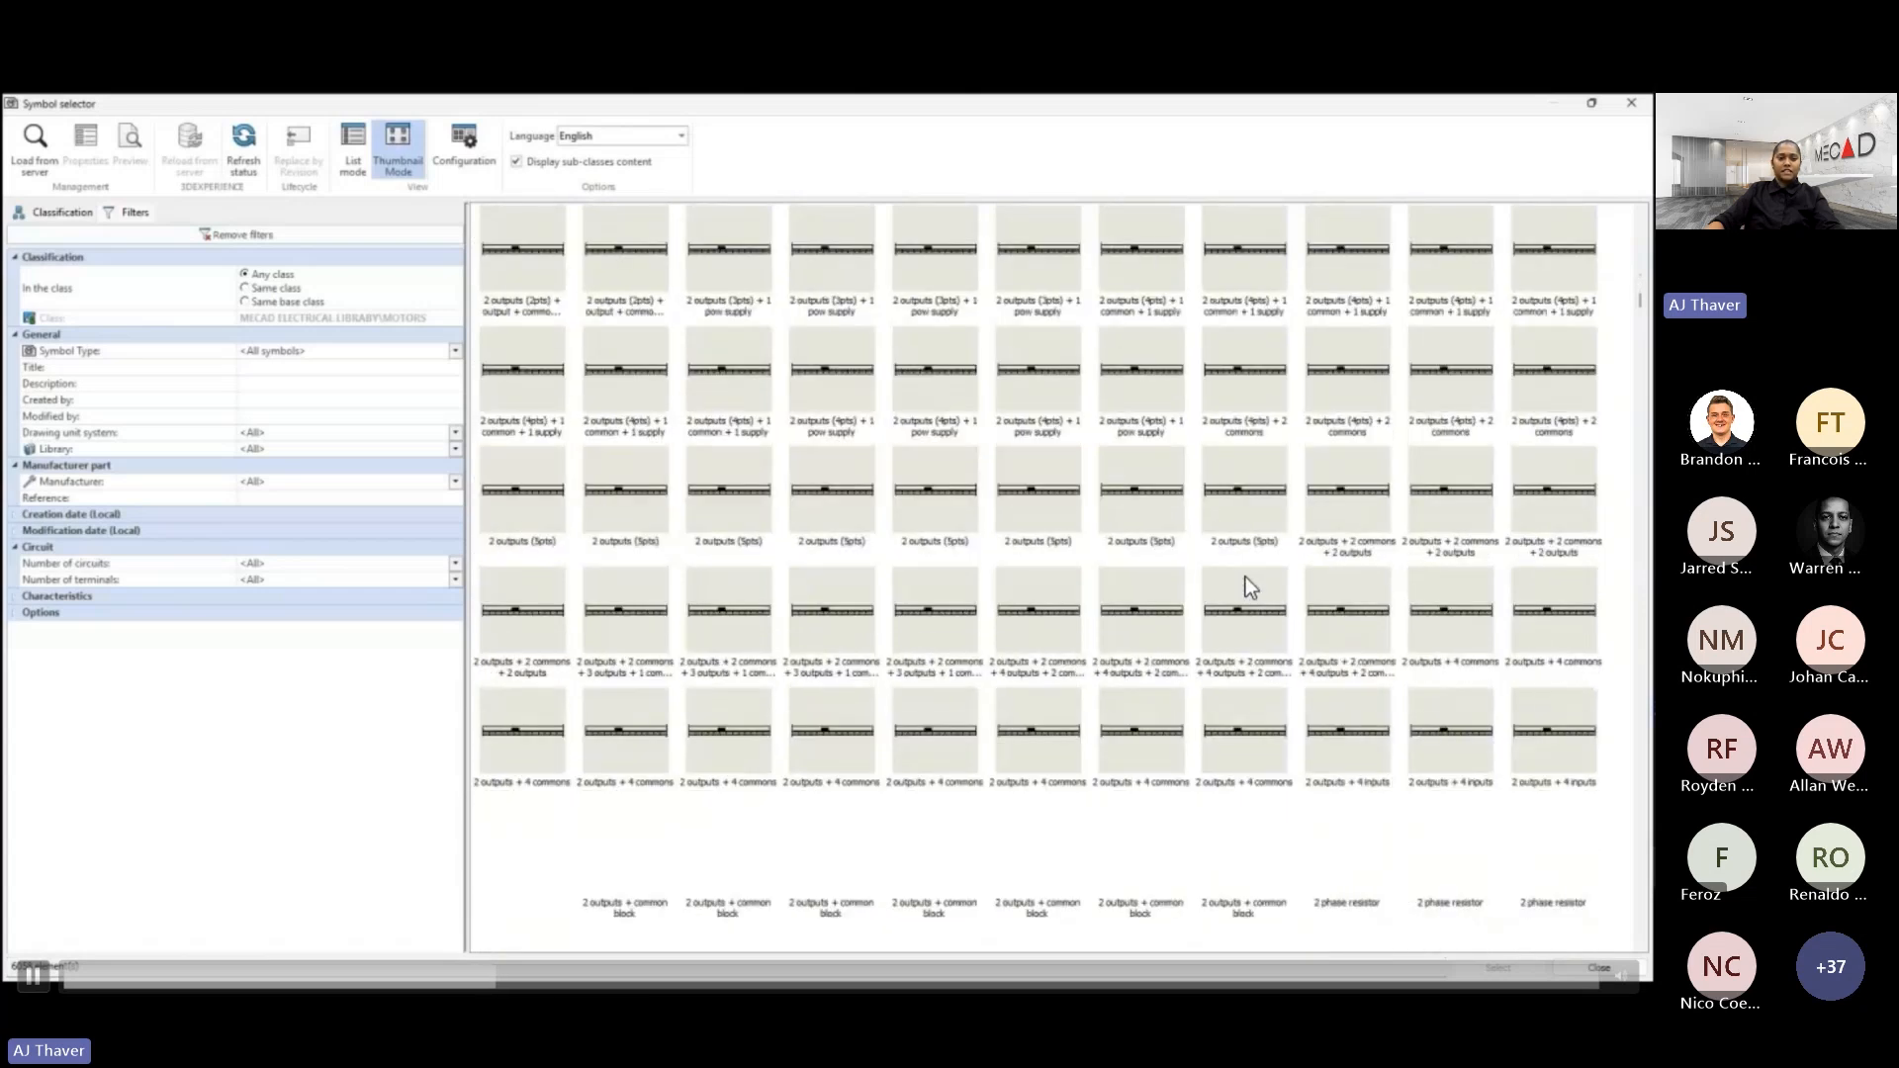
pyautogui.scroll(-3, 1245, 577)
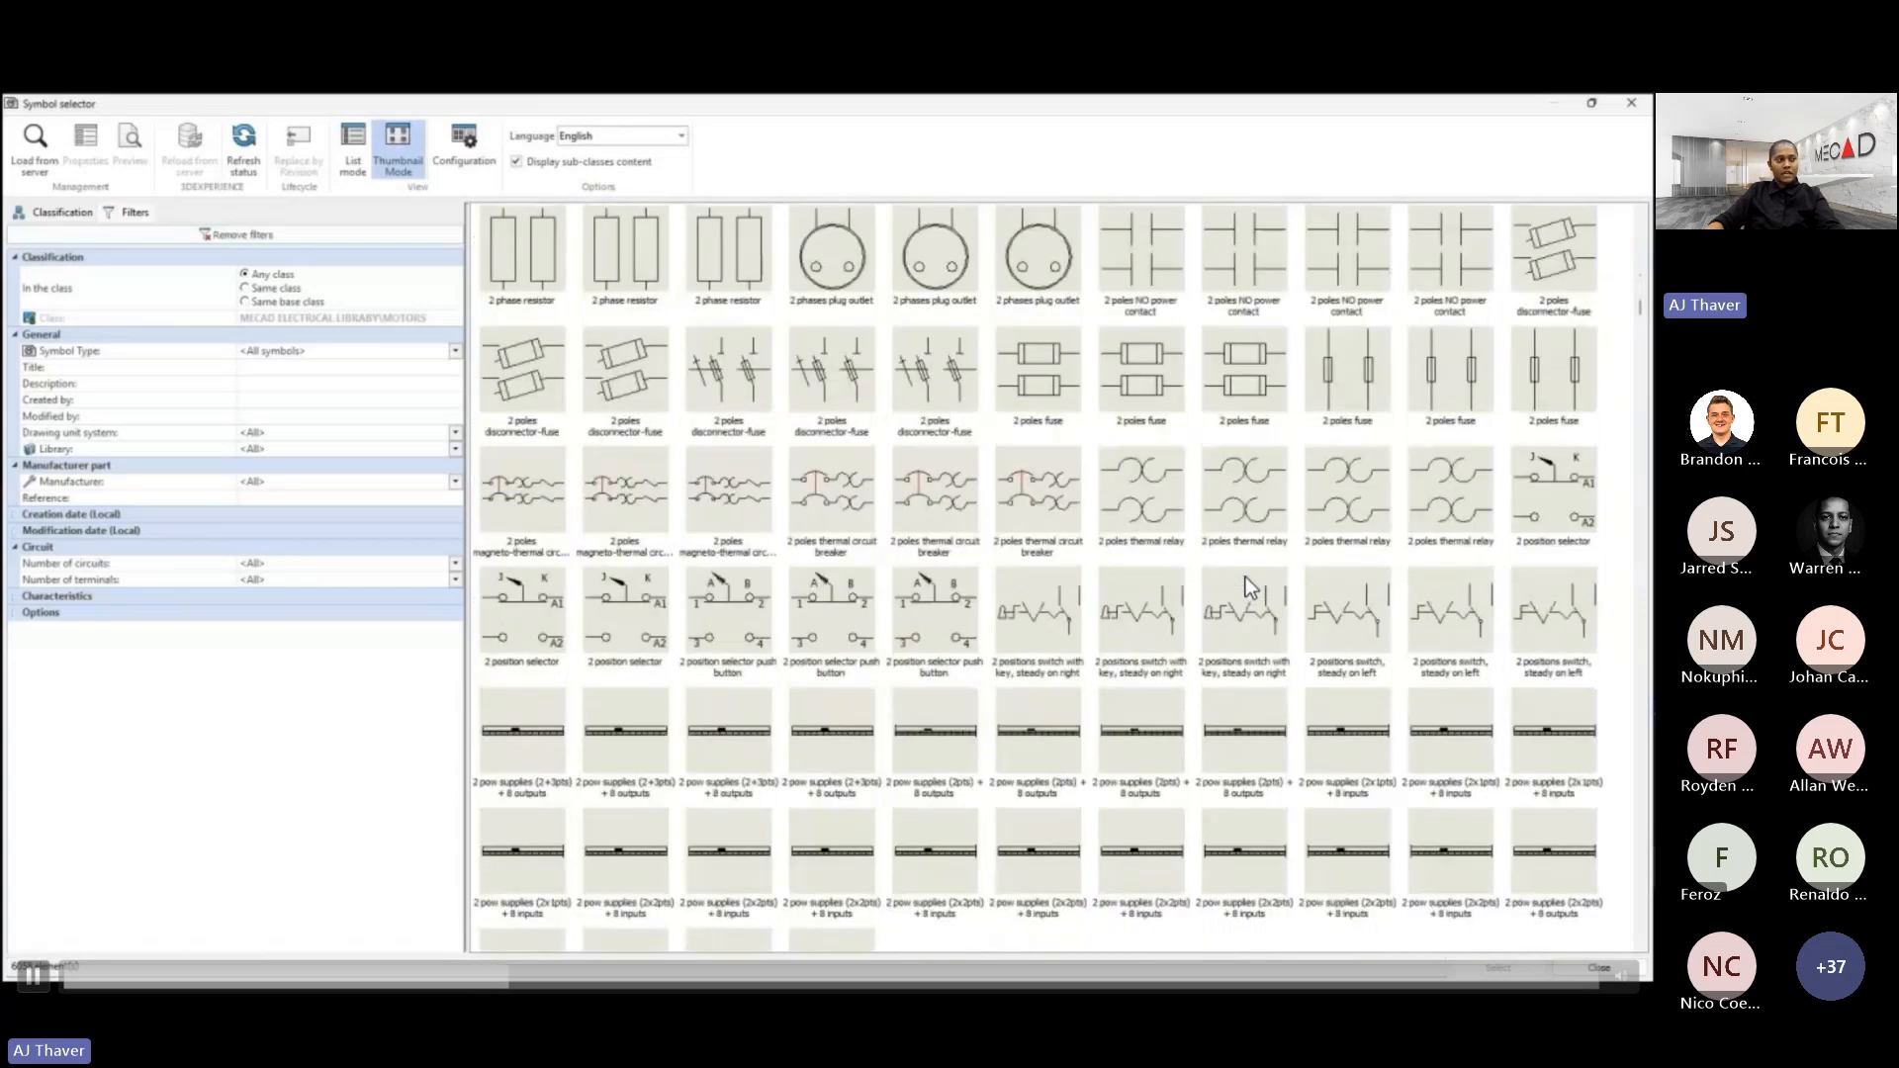
pyautogui.scroll(-10, 1244, 578)
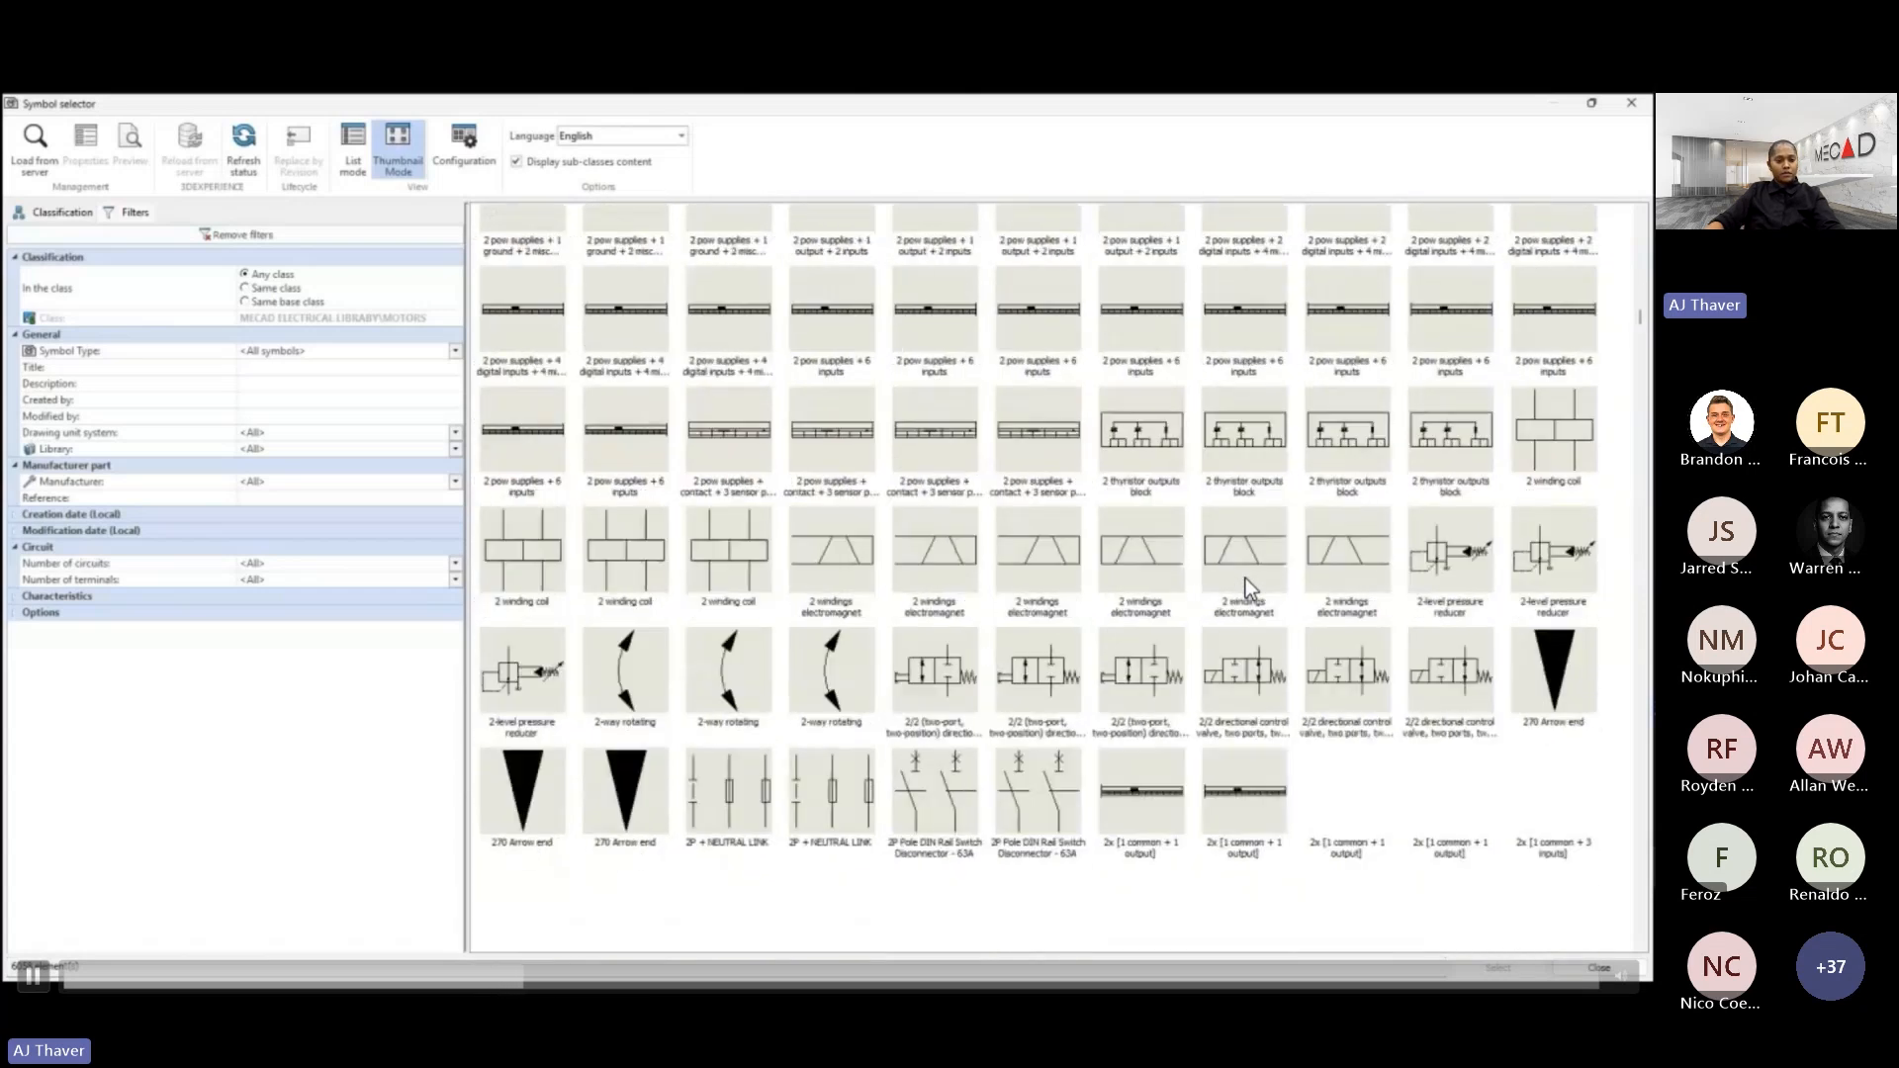
pyautogui.scroll(-10, 1245, 578)
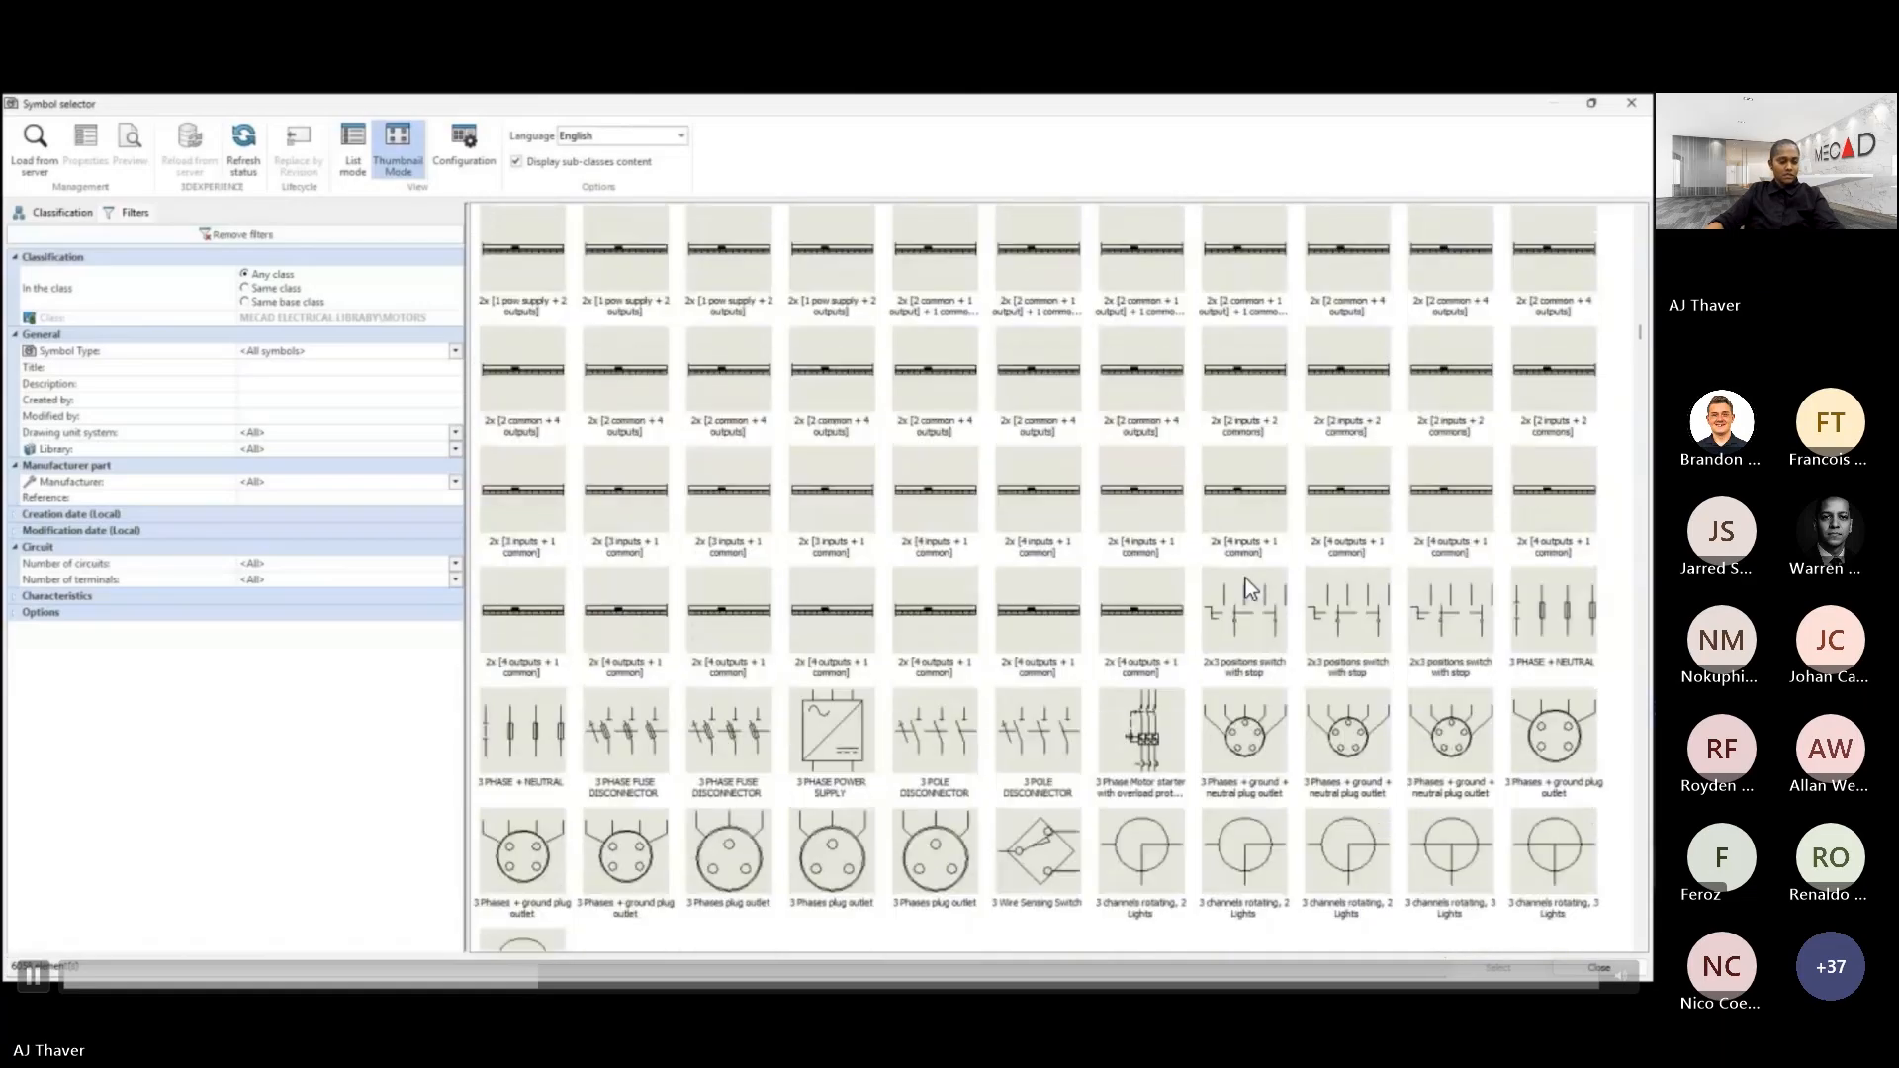
pyautogui.scroll(-5, 1244, 584)
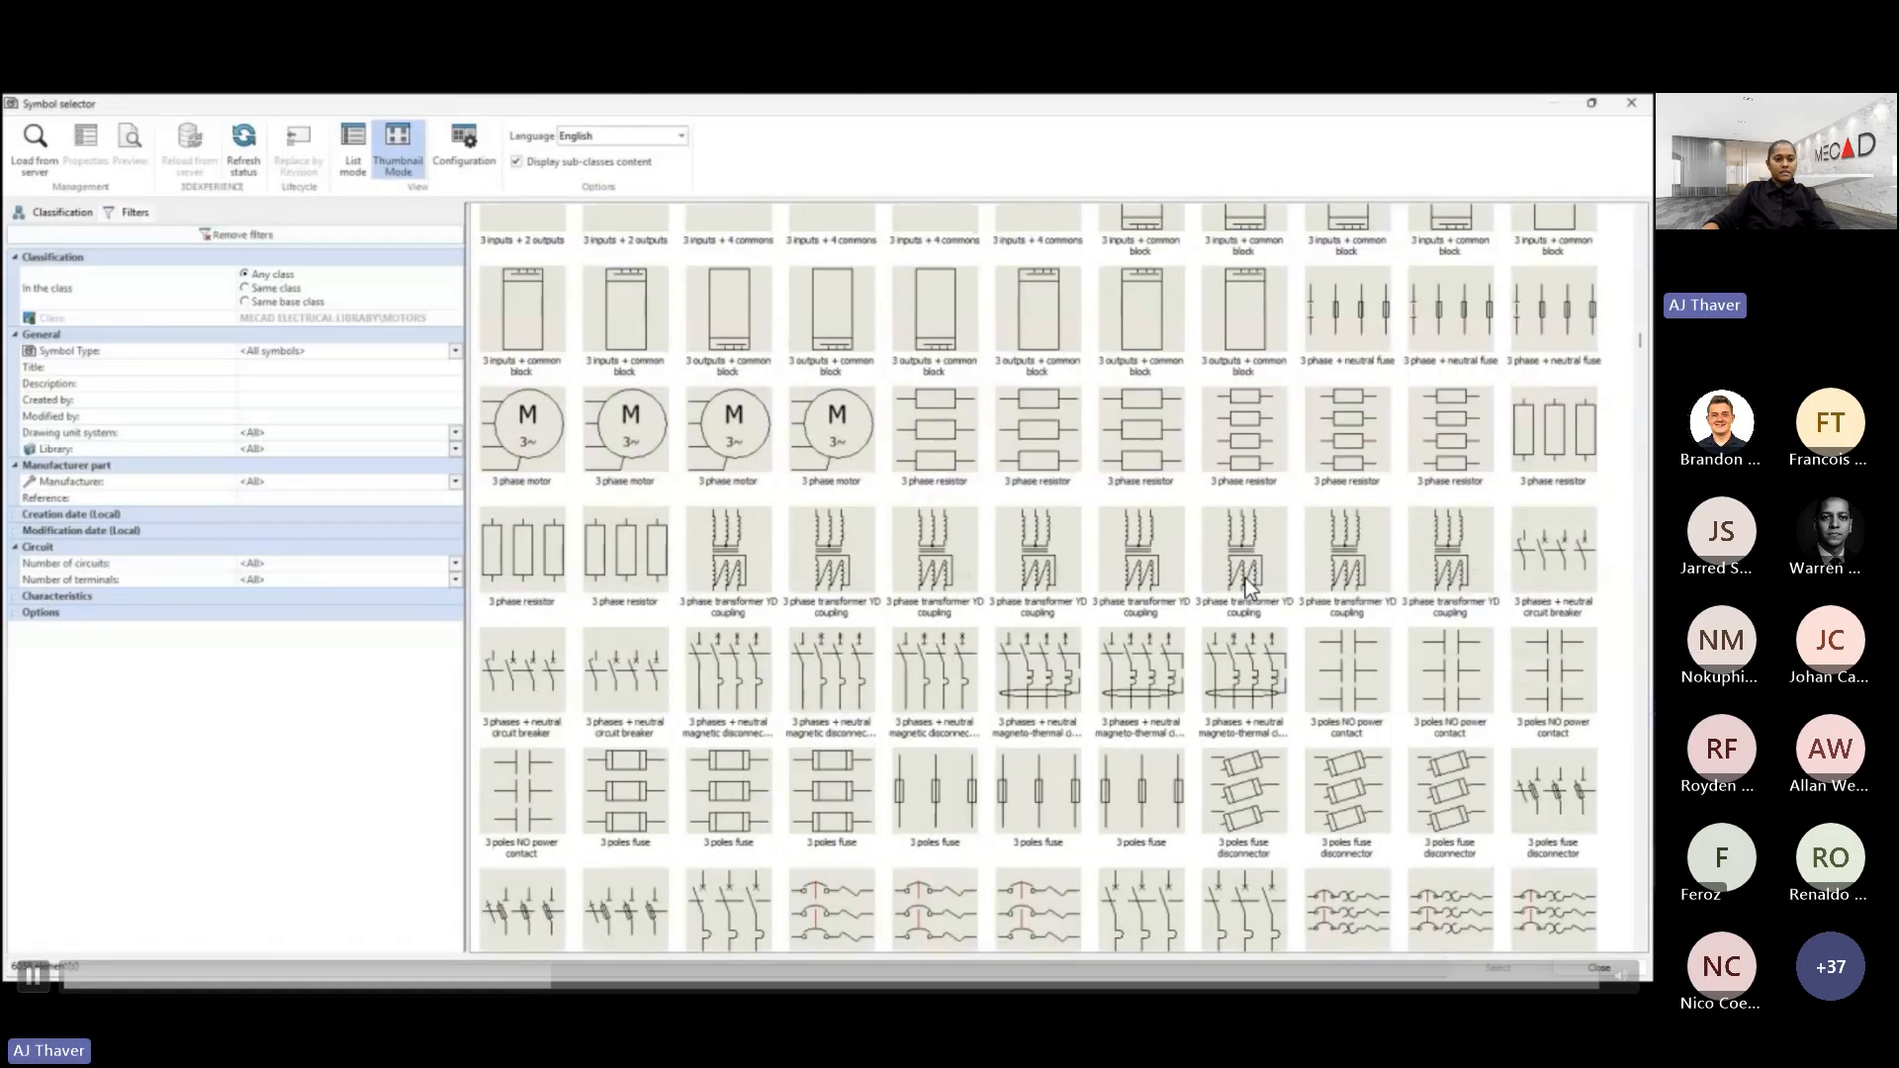
pyautogui.scroll(-6, 1247, 588)
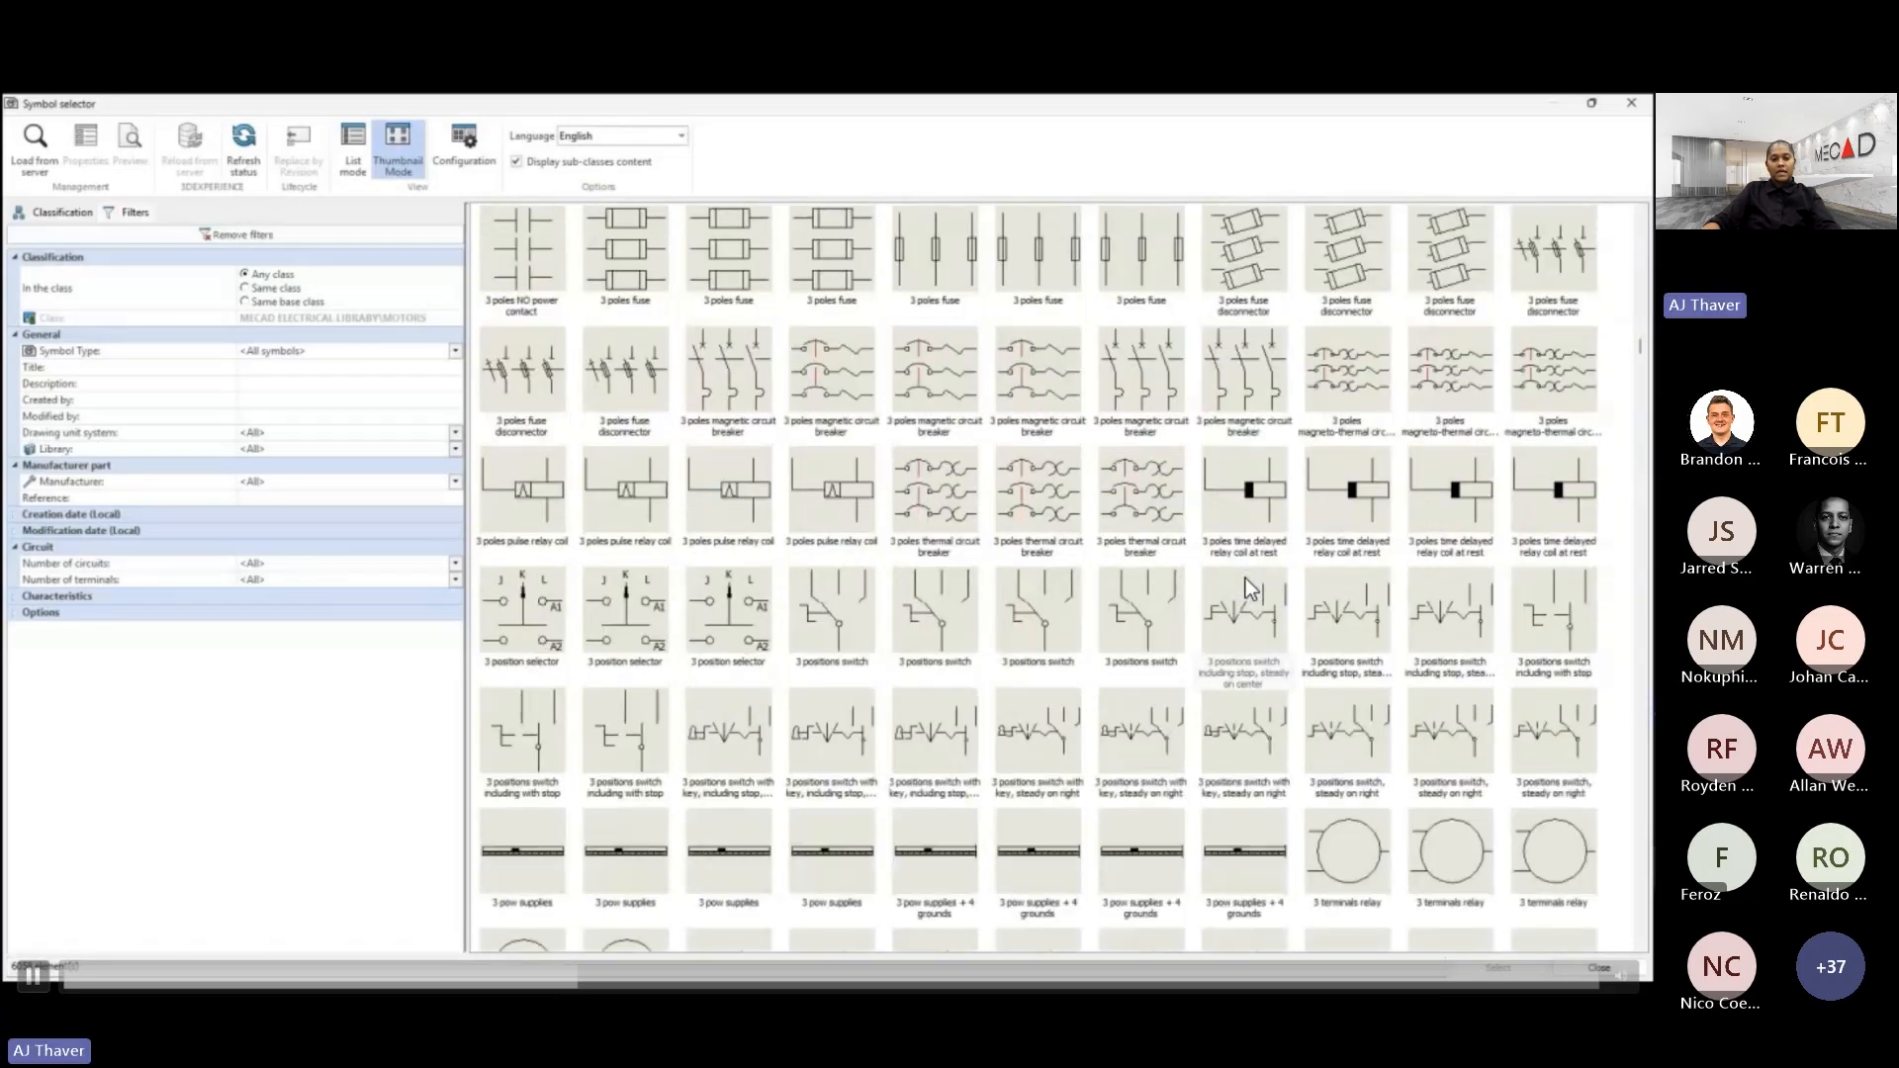
pyautogui.scroll(-2, 1244, 578)
pyautogui.scroll(-2, 1245, 578)
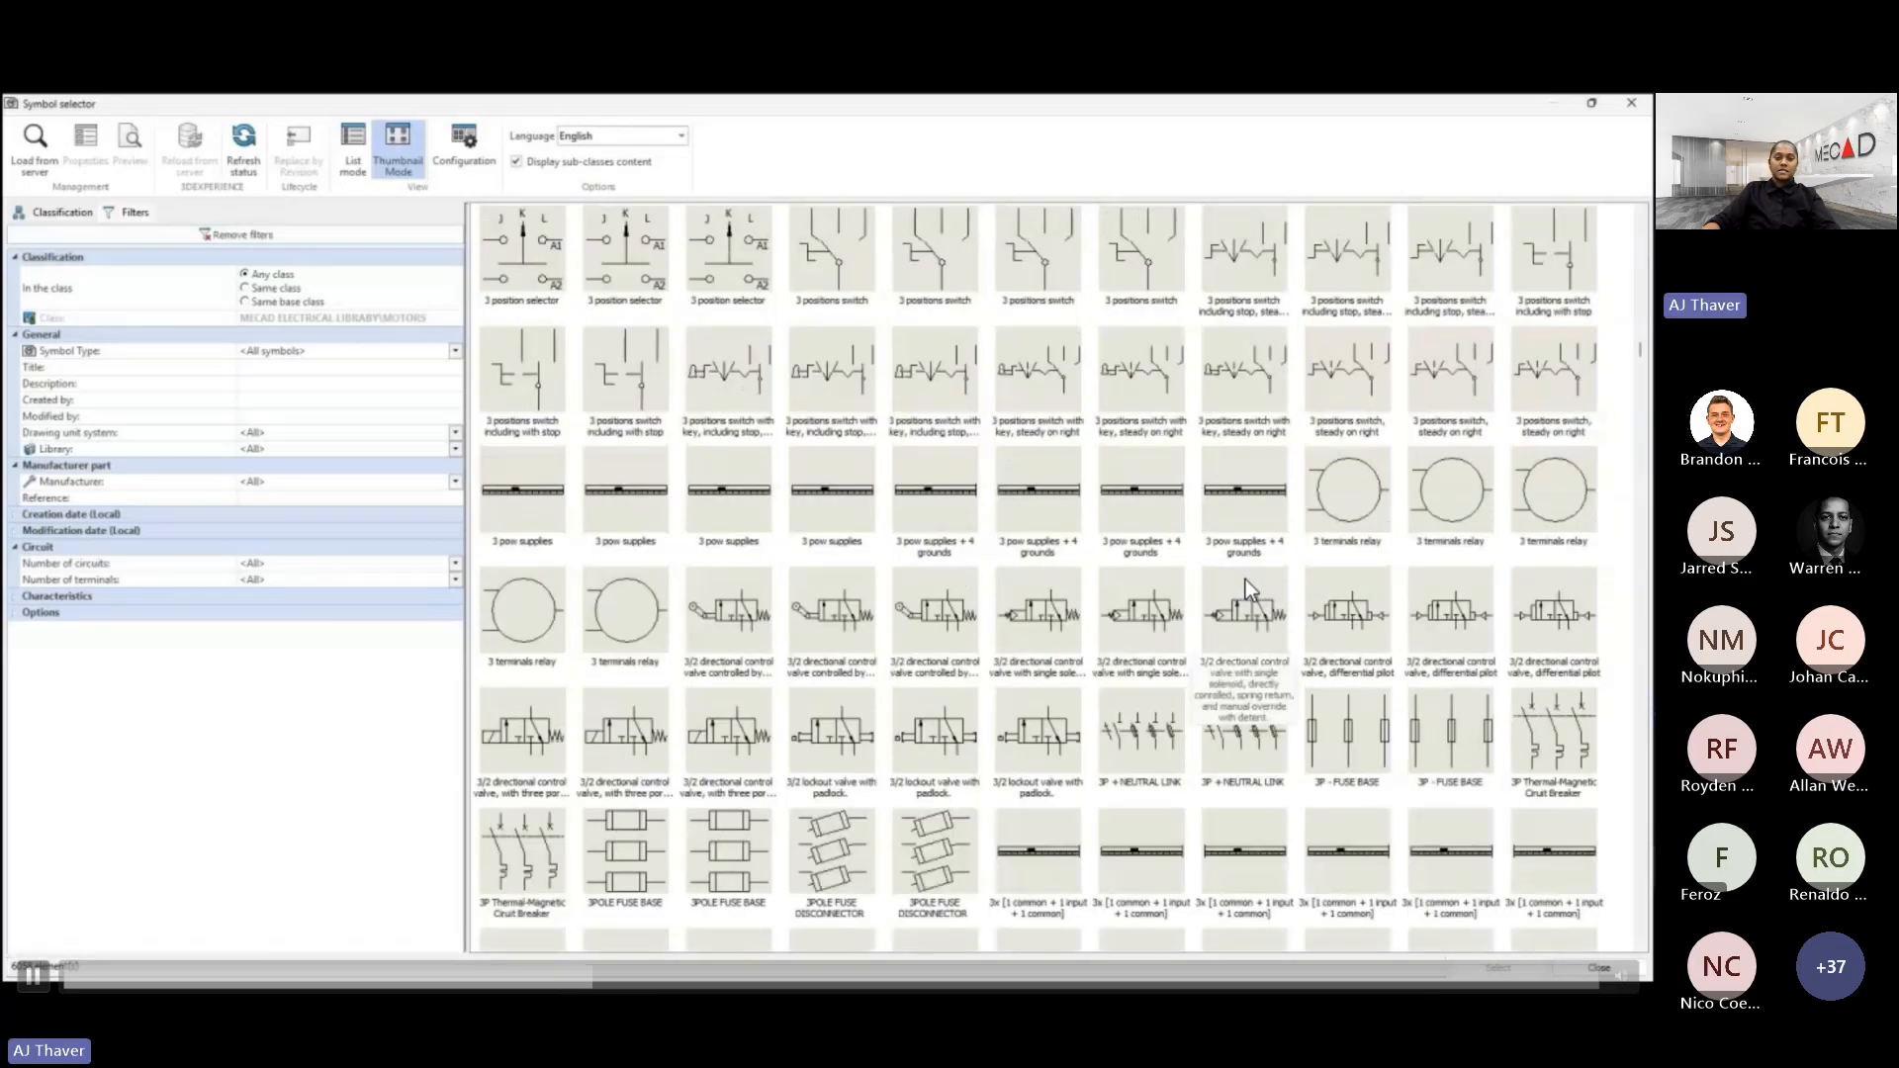
pyautogui.scroll(-2, 1244, 579)
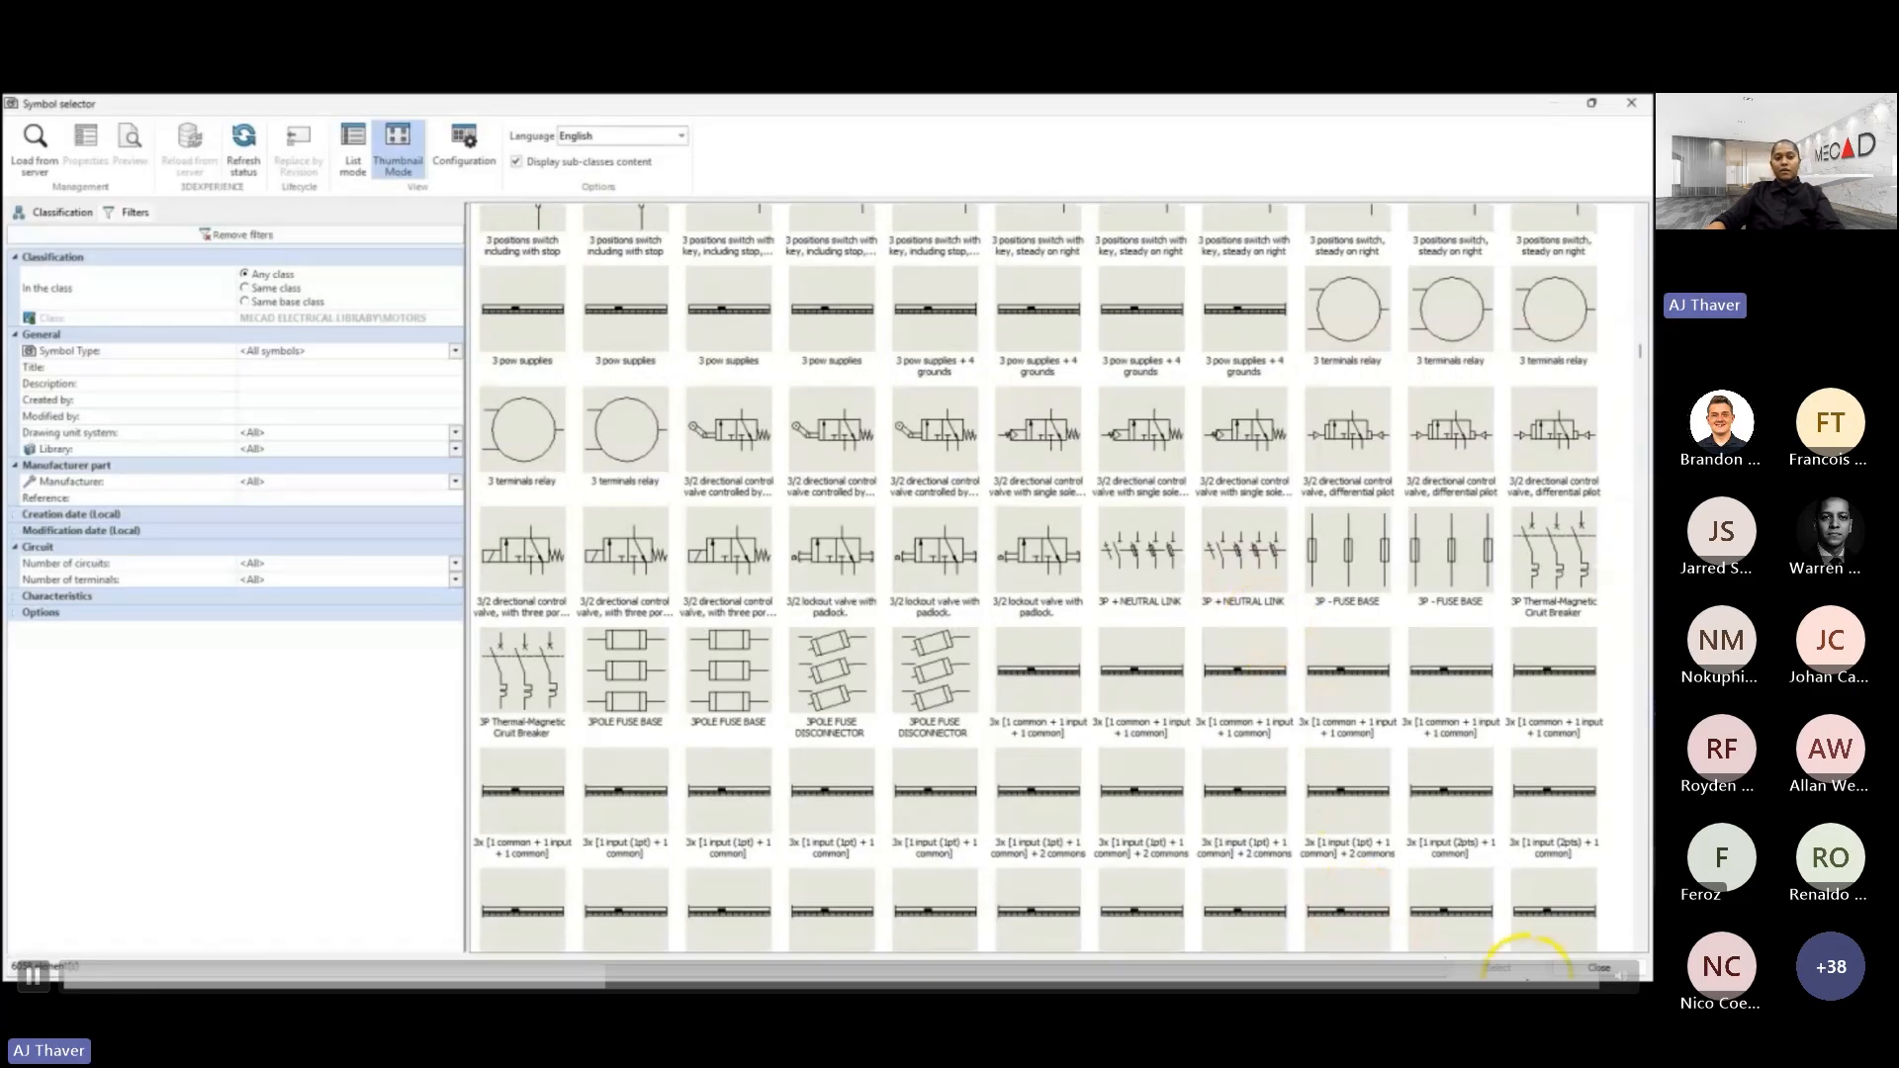
pyautogui.click(1598, 968)
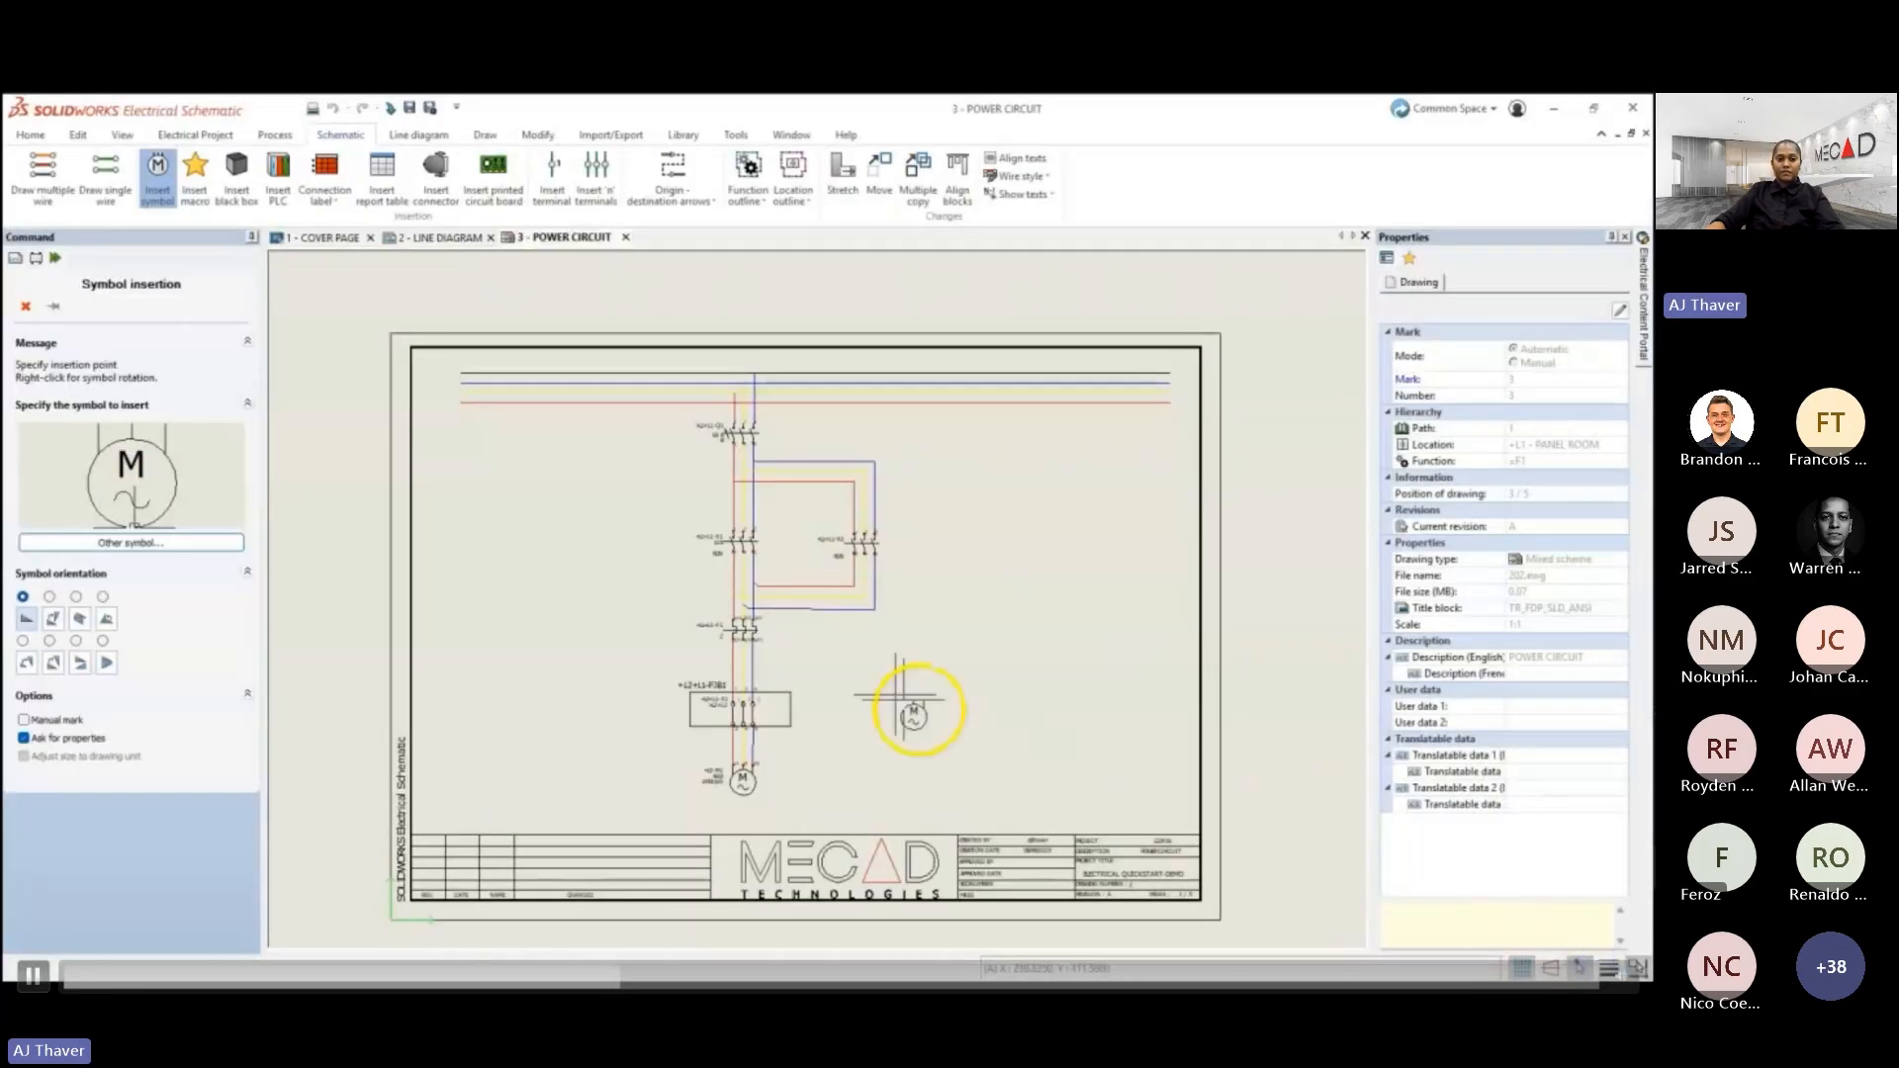
pyautogui.click(27, 306)
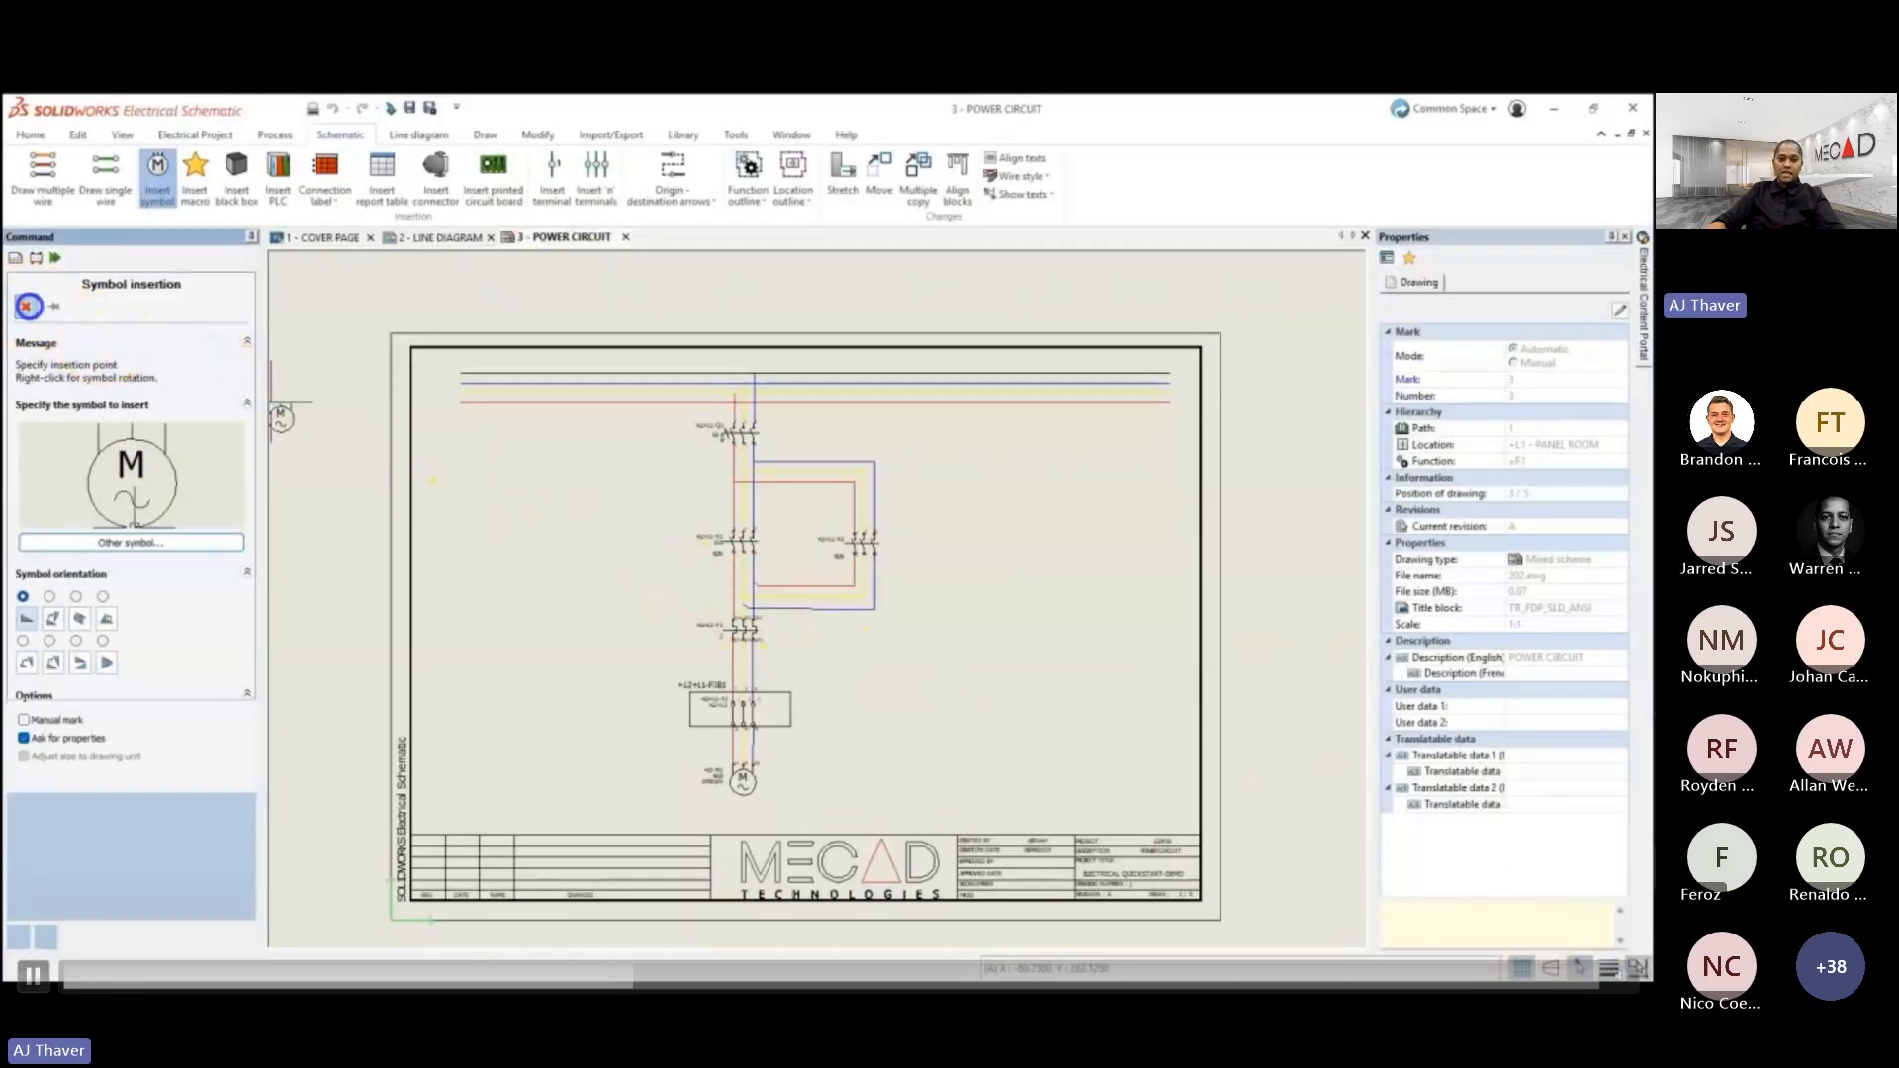
# - Open the 4 - CONTROL CIRCUIT drawing and place the Command macro from the Motor command group onto it
pyautogui.doubleClick(111, 349)
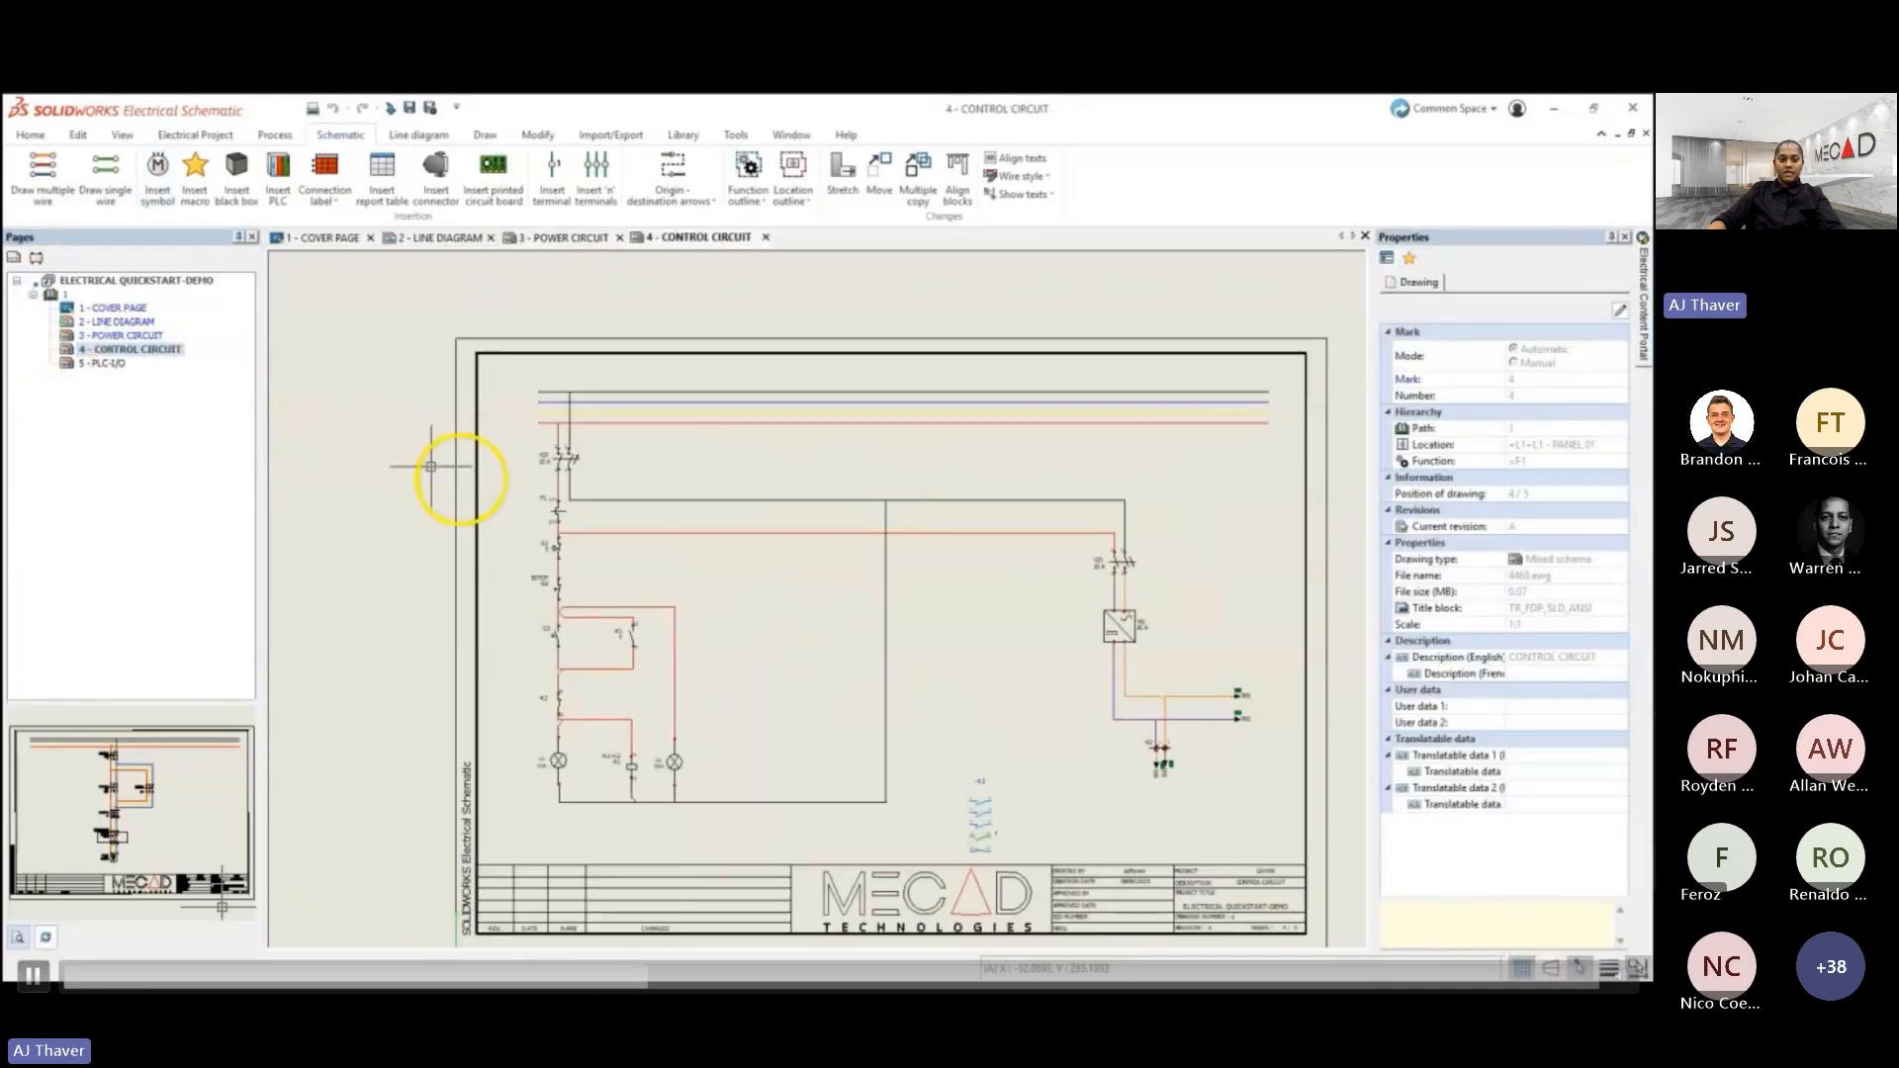
pyautogui.click(1036, 756)
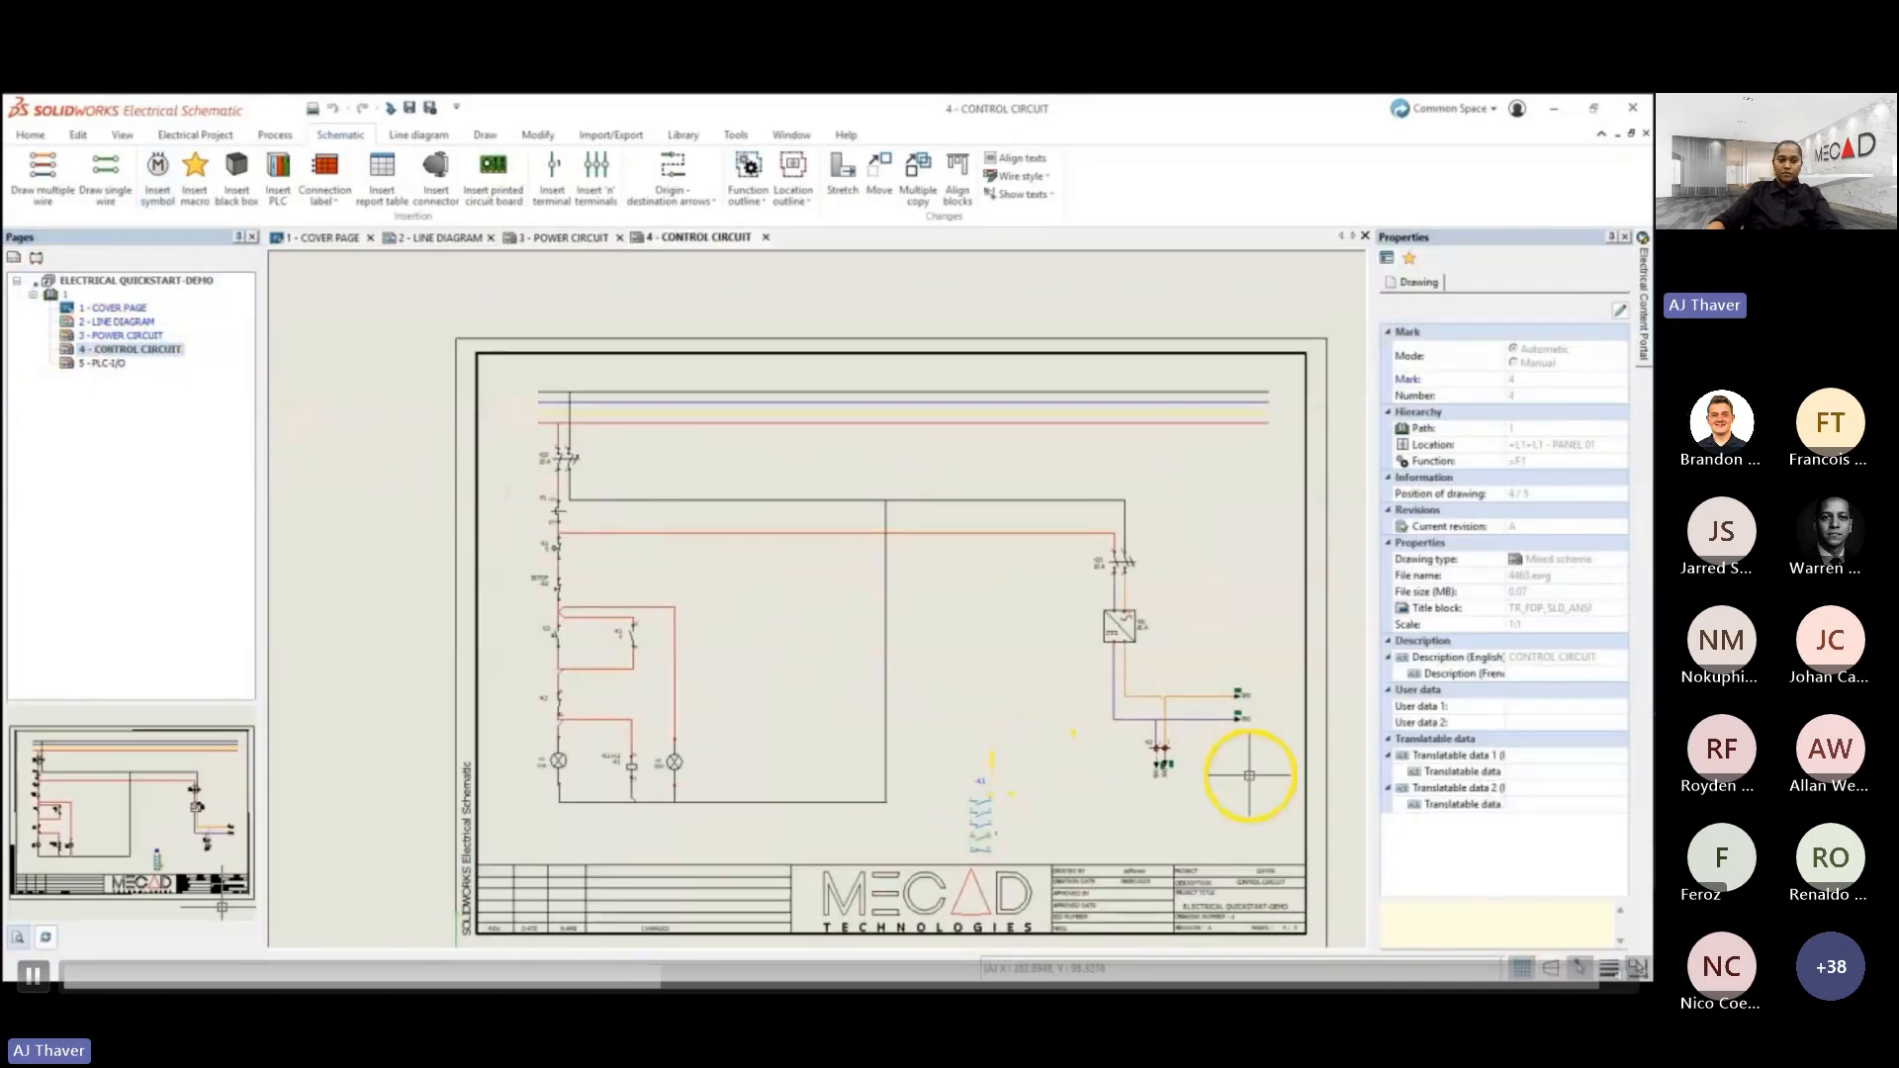
pyautogui.scroll(1, 1253, 769)
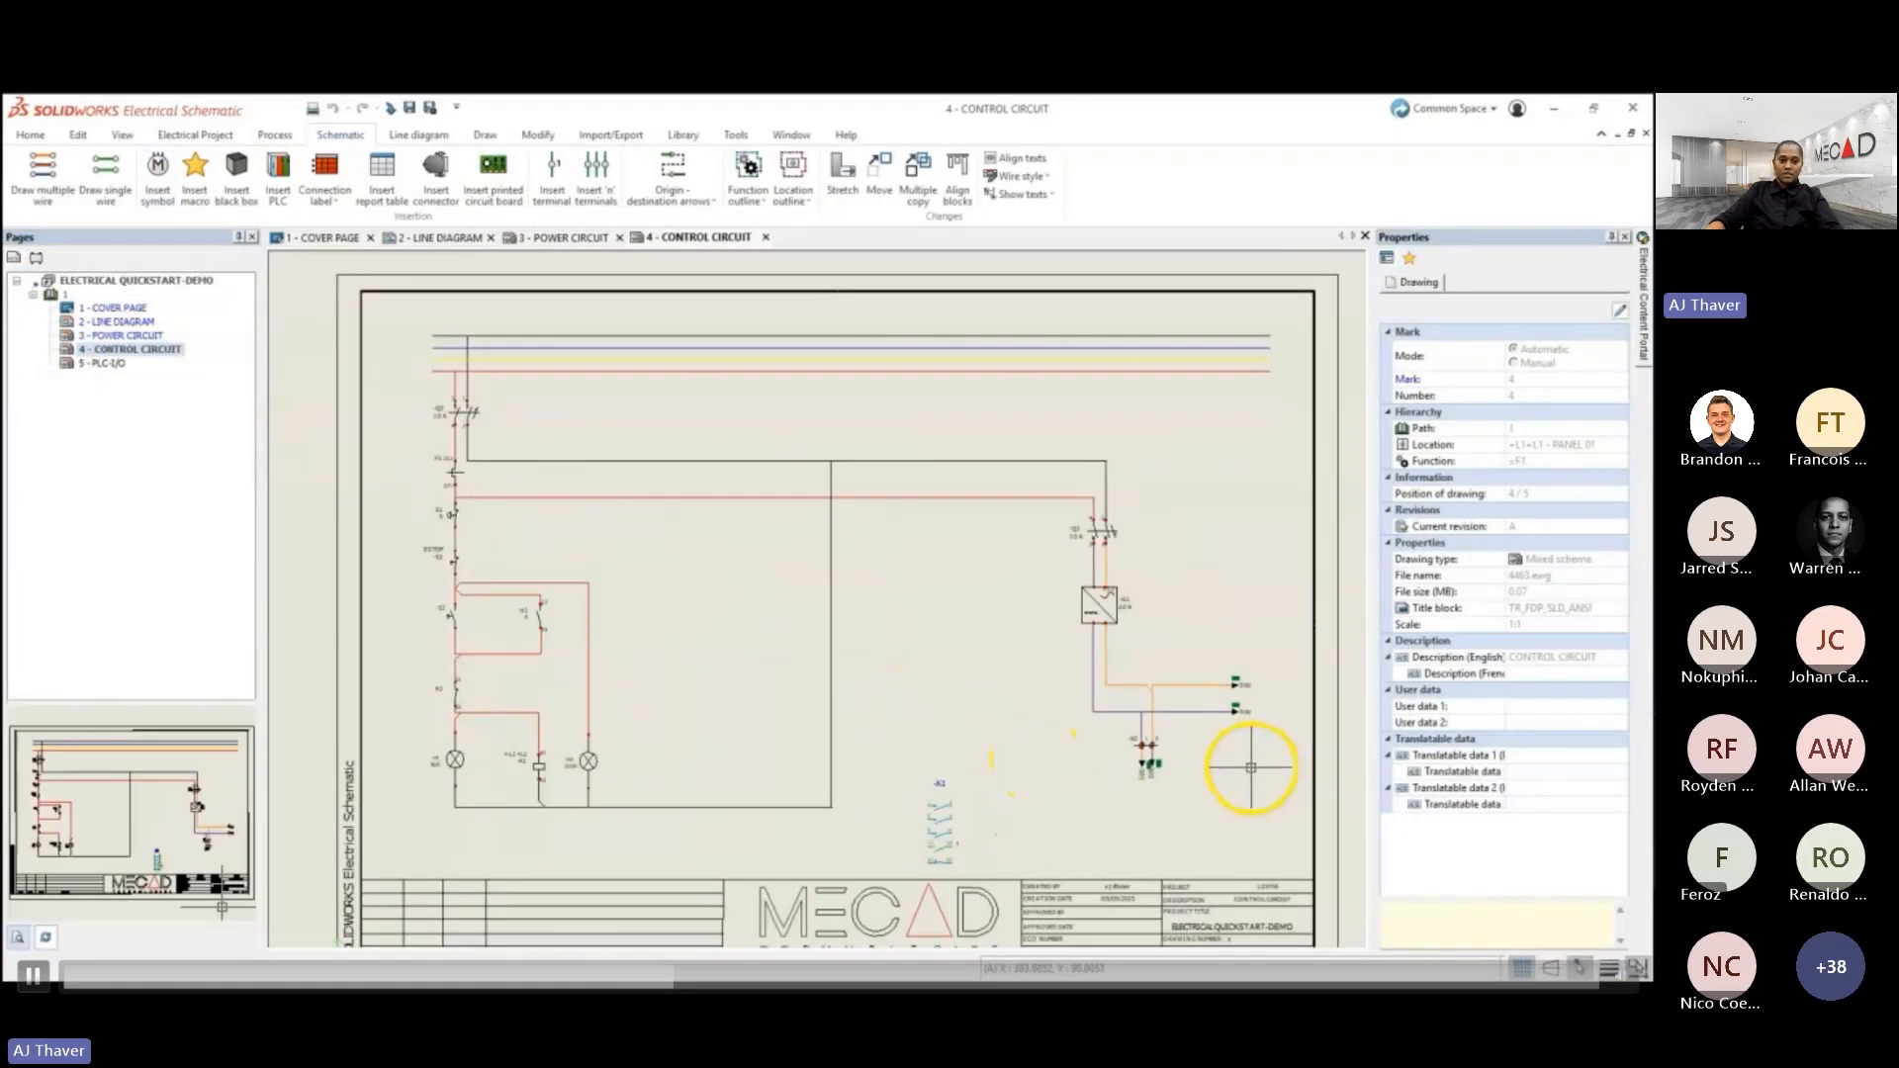
pyautogui.click(1410, 259)
pyautogui.click(1460, 360)
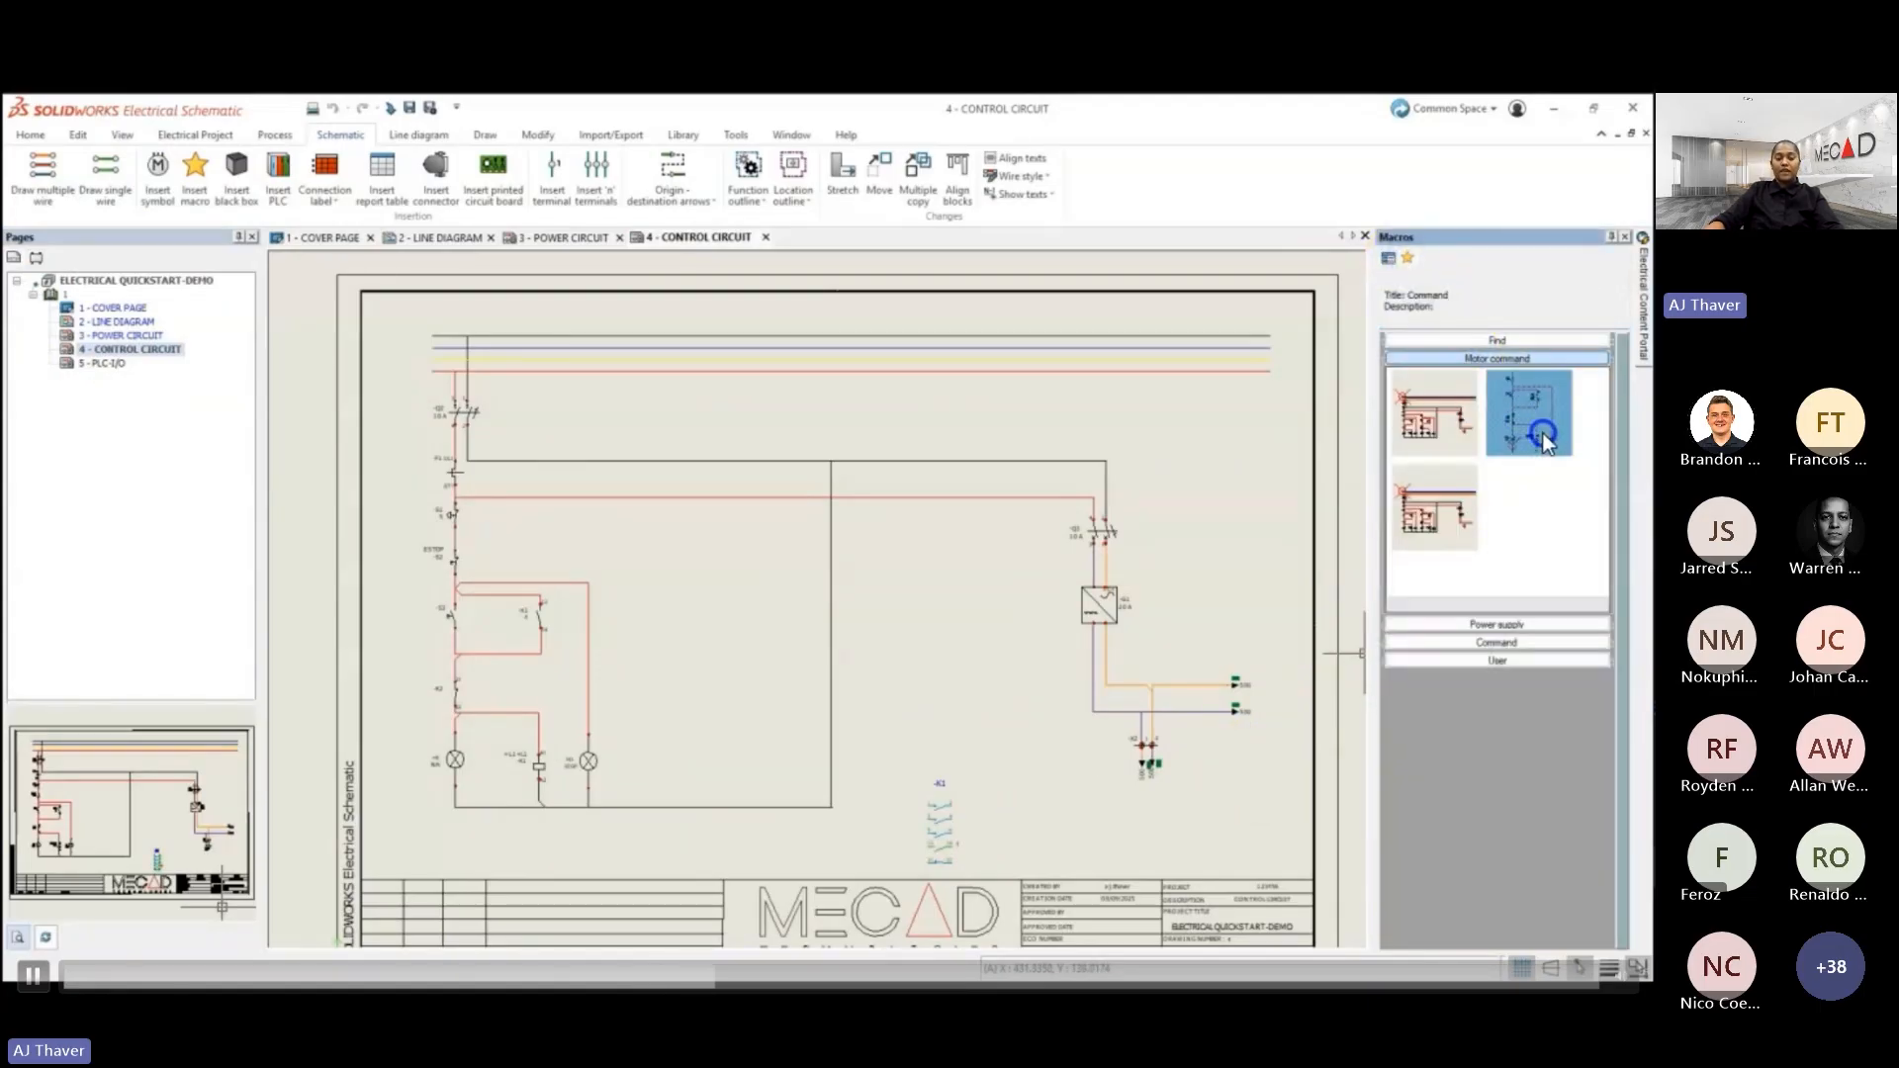
pyautogui.moveTo(1546, 434)
pyautogui.mouseDown()
pyautogui.moveTo(1224, 600)
pyautogui.moveTo(653, 787)
pyautogui.mouseUp()
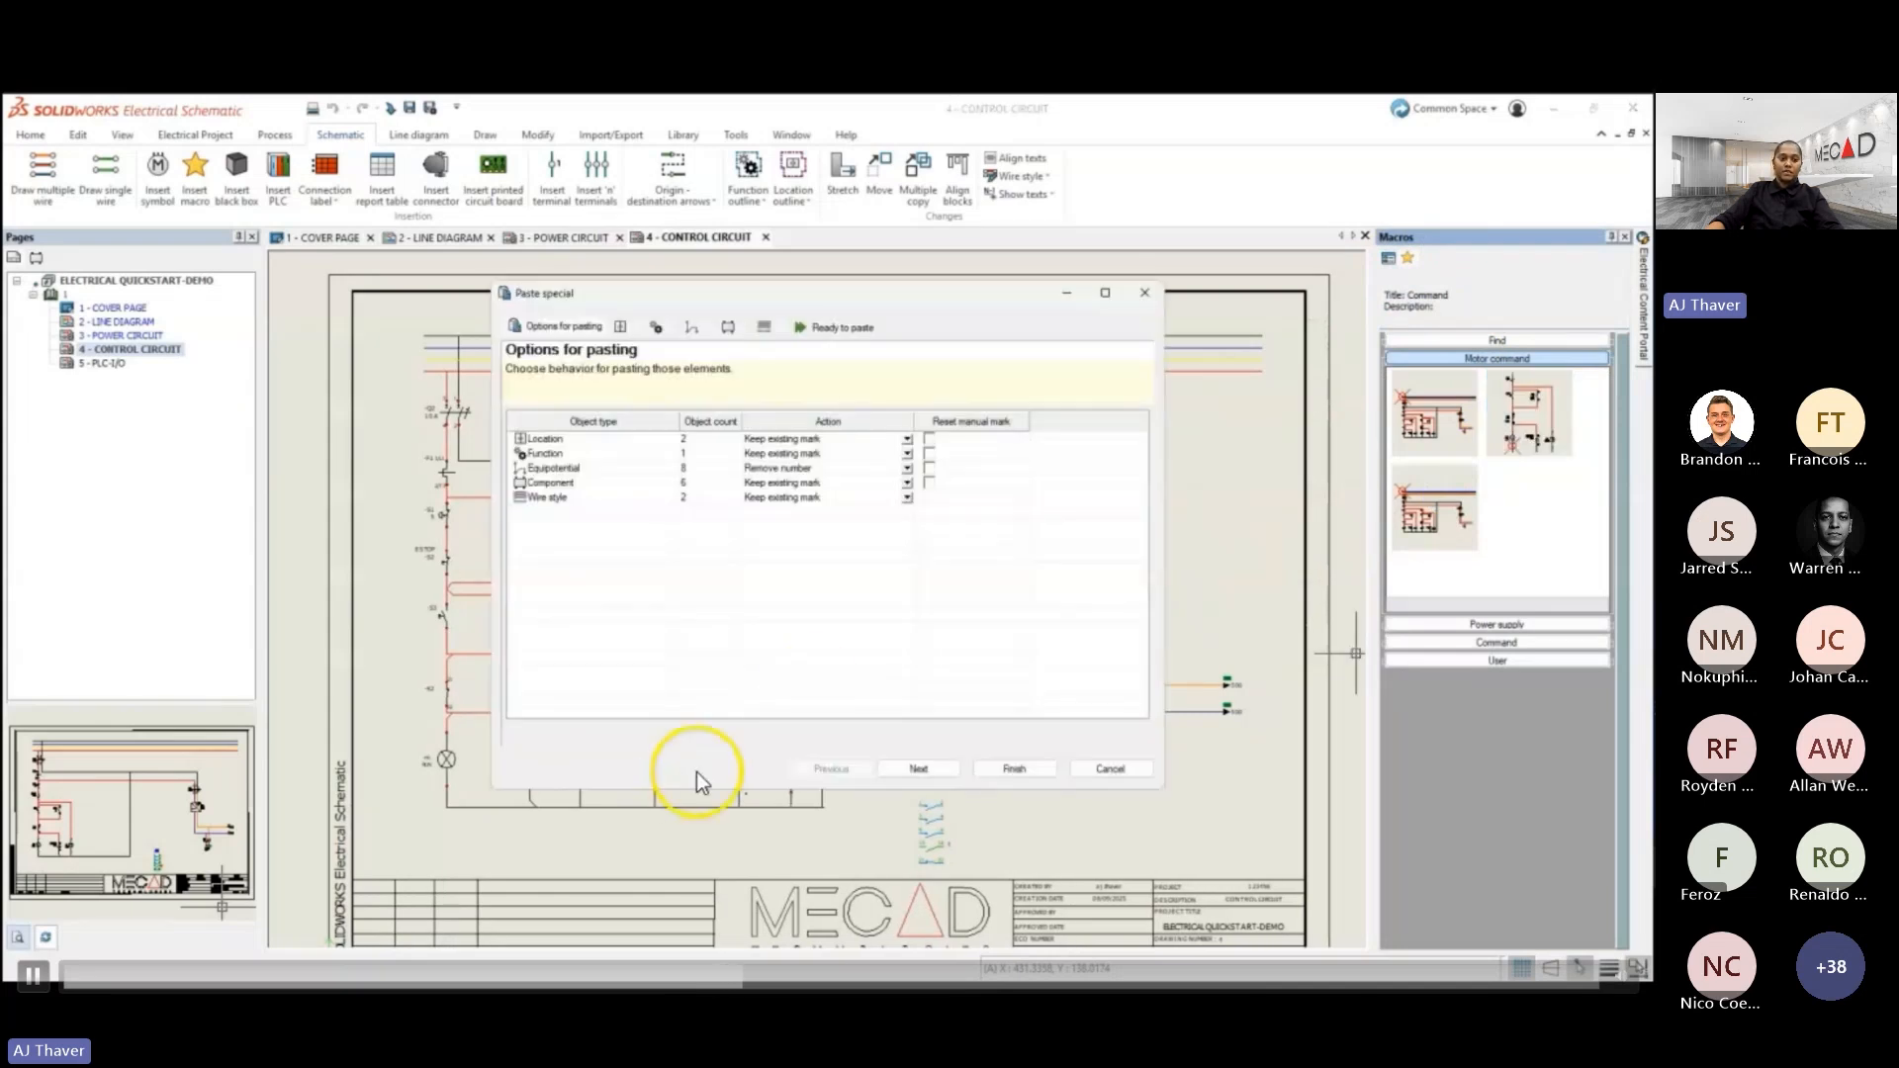
# - Finish pasting the Command macro onto the control circuit, accepting the proposed options and marks for every object type
pyautogui.click(946, 769)
pyautogui.click(948, 768)
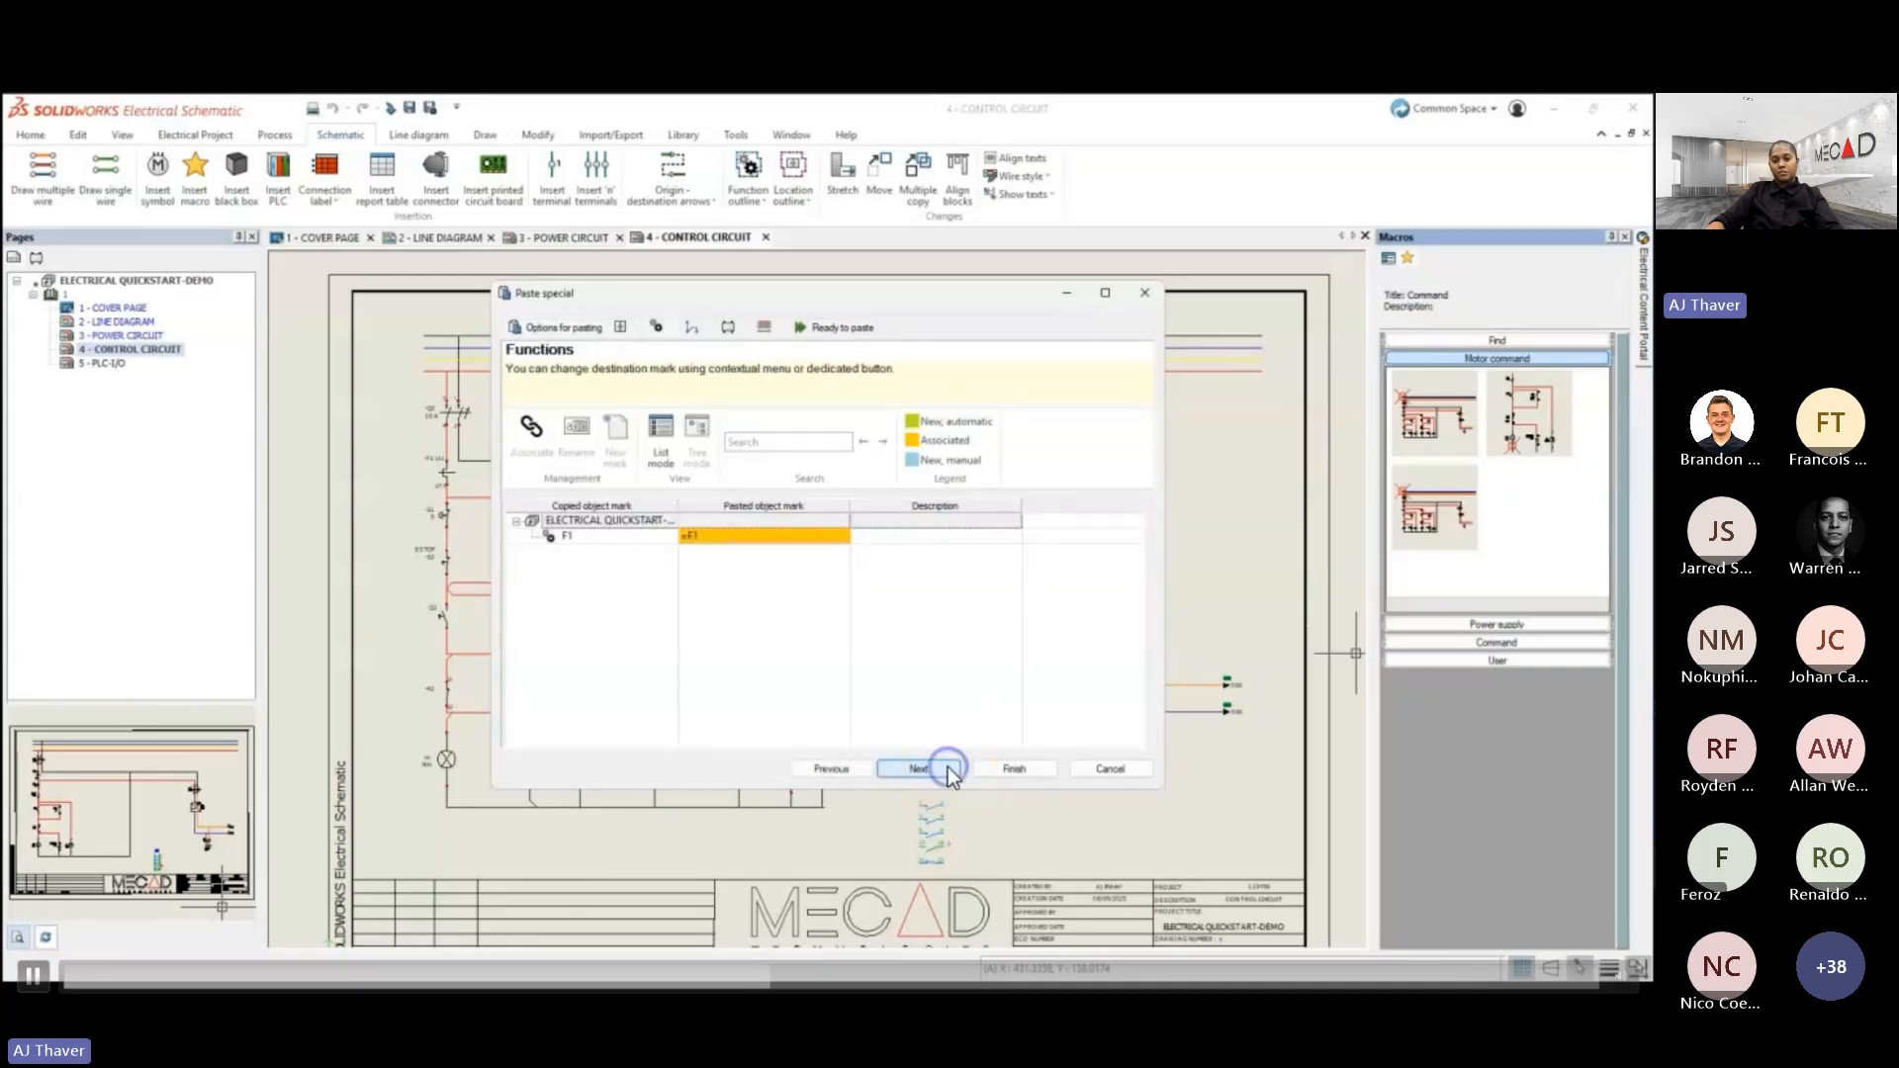
pyautogui.click(948, 768)
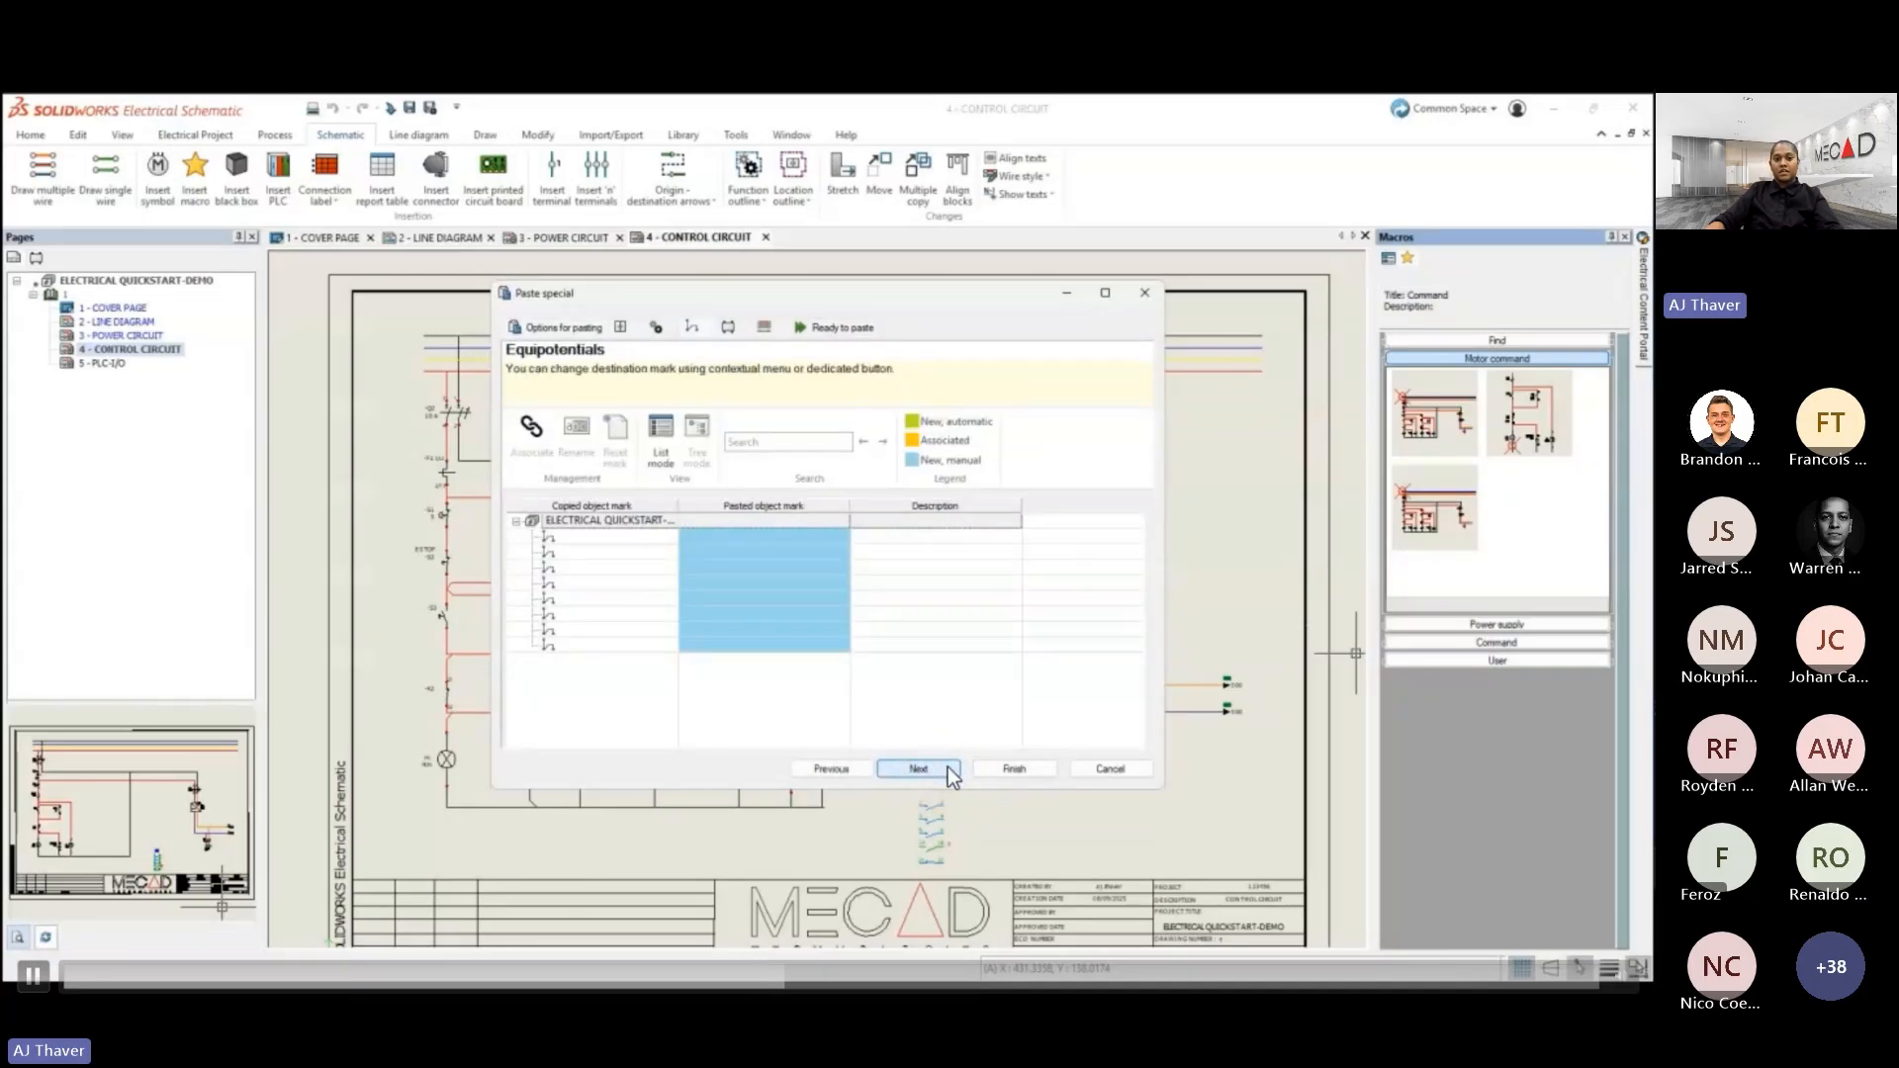
pyautogui.click(948, 768)
pyautogui.click(948, 767)
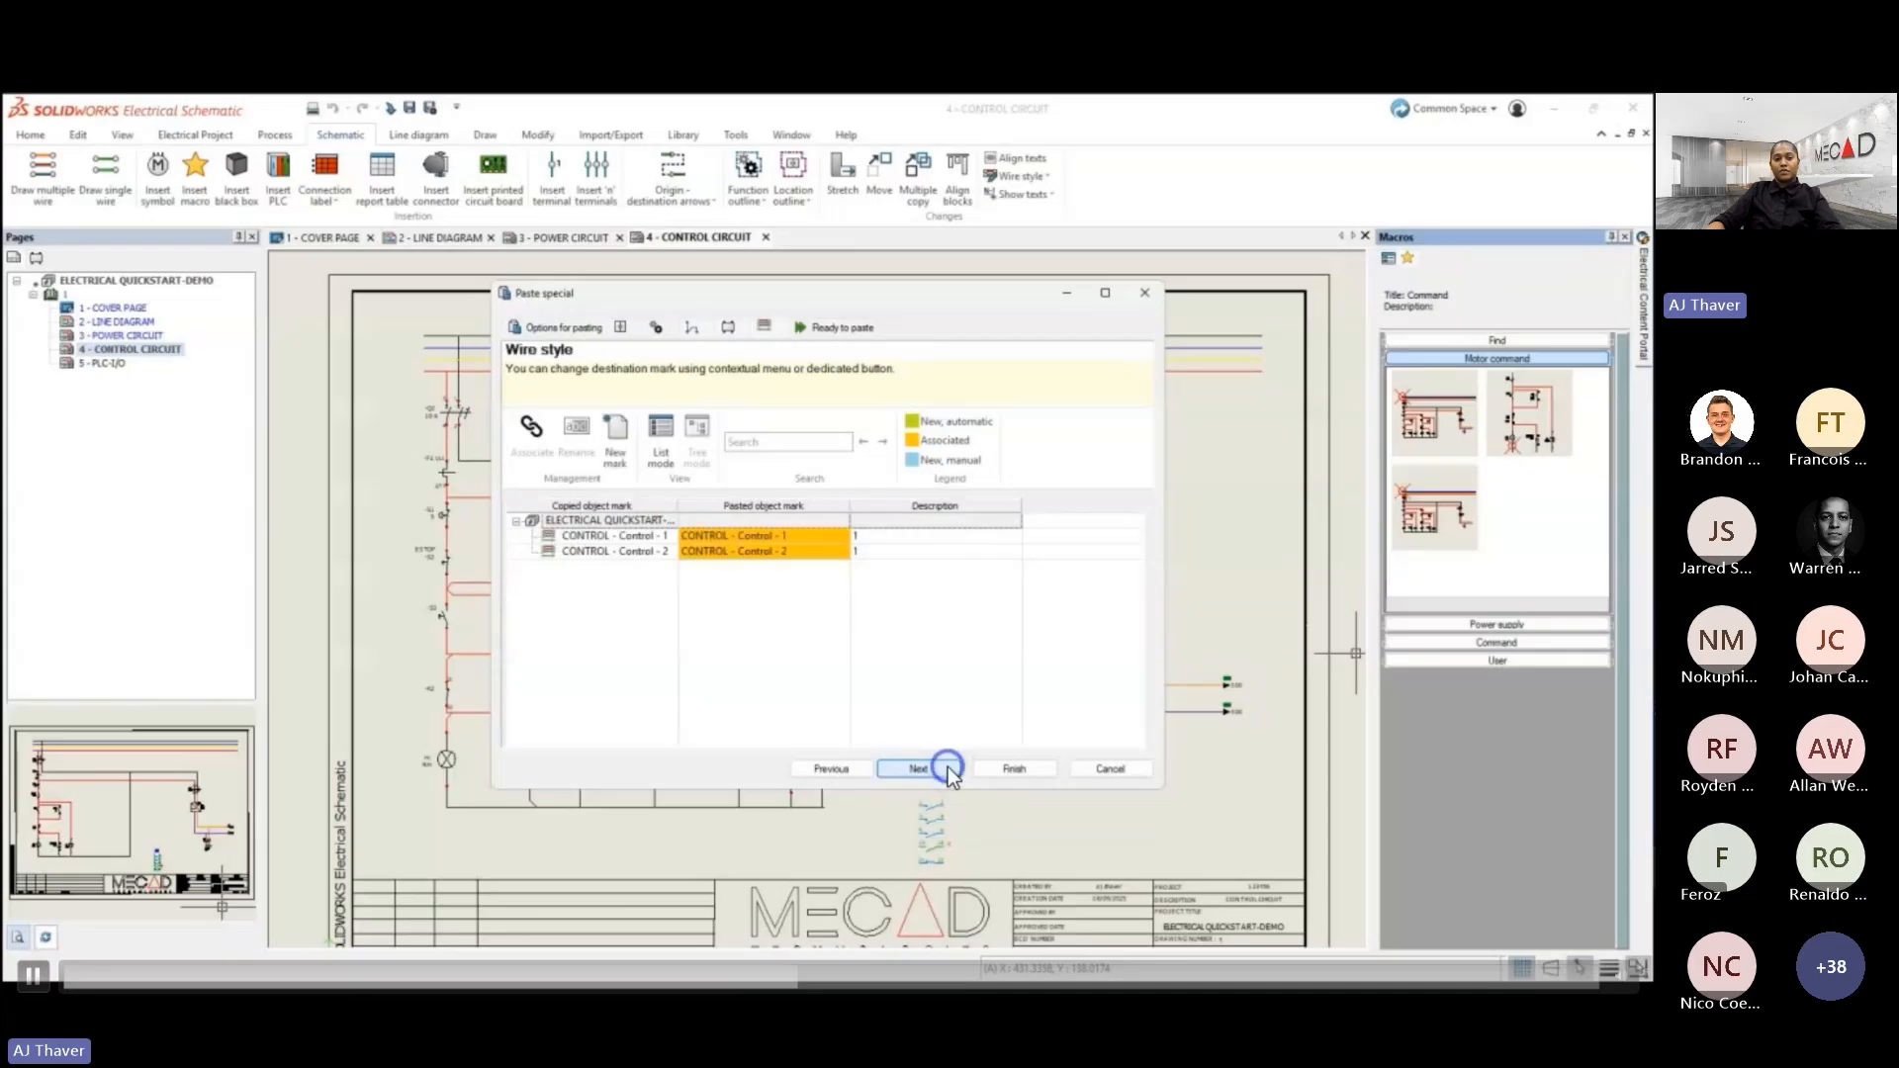
pyautogui.click(948, 767)
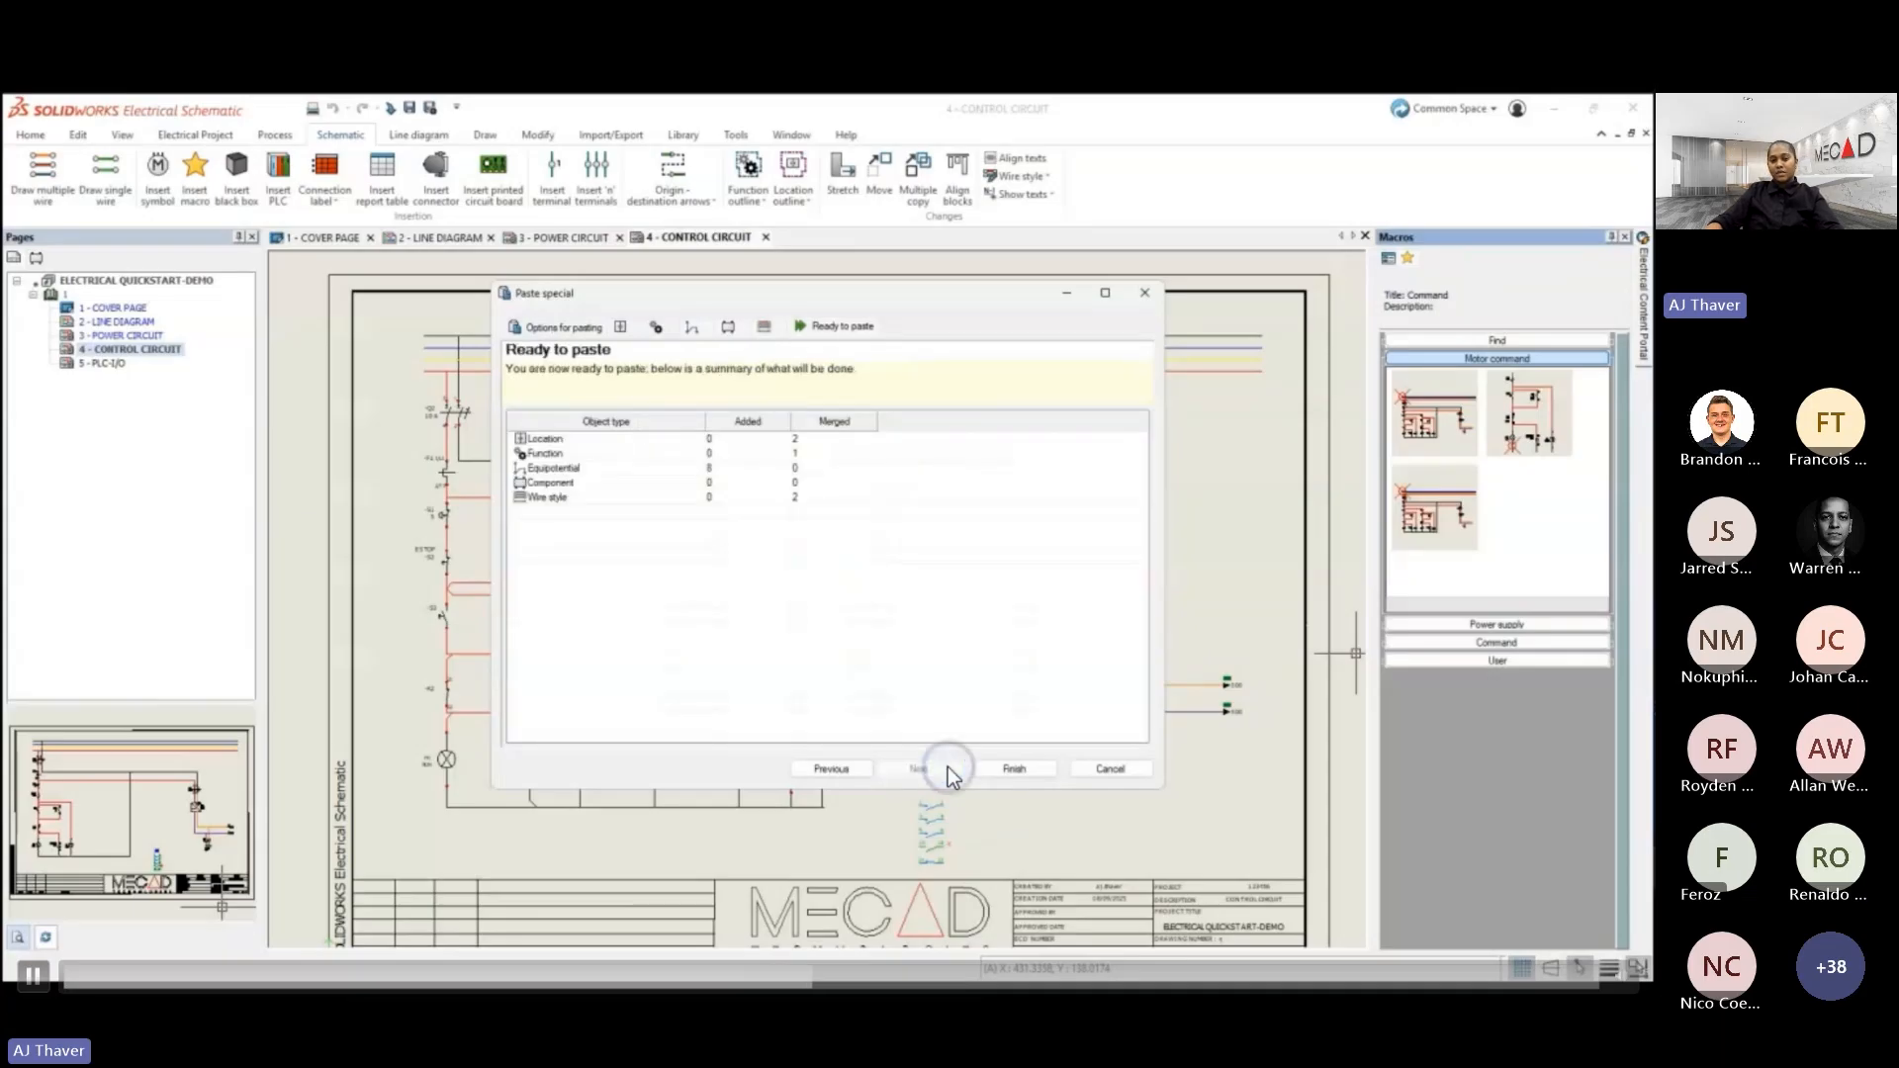
pyautogui.click(979, 769)
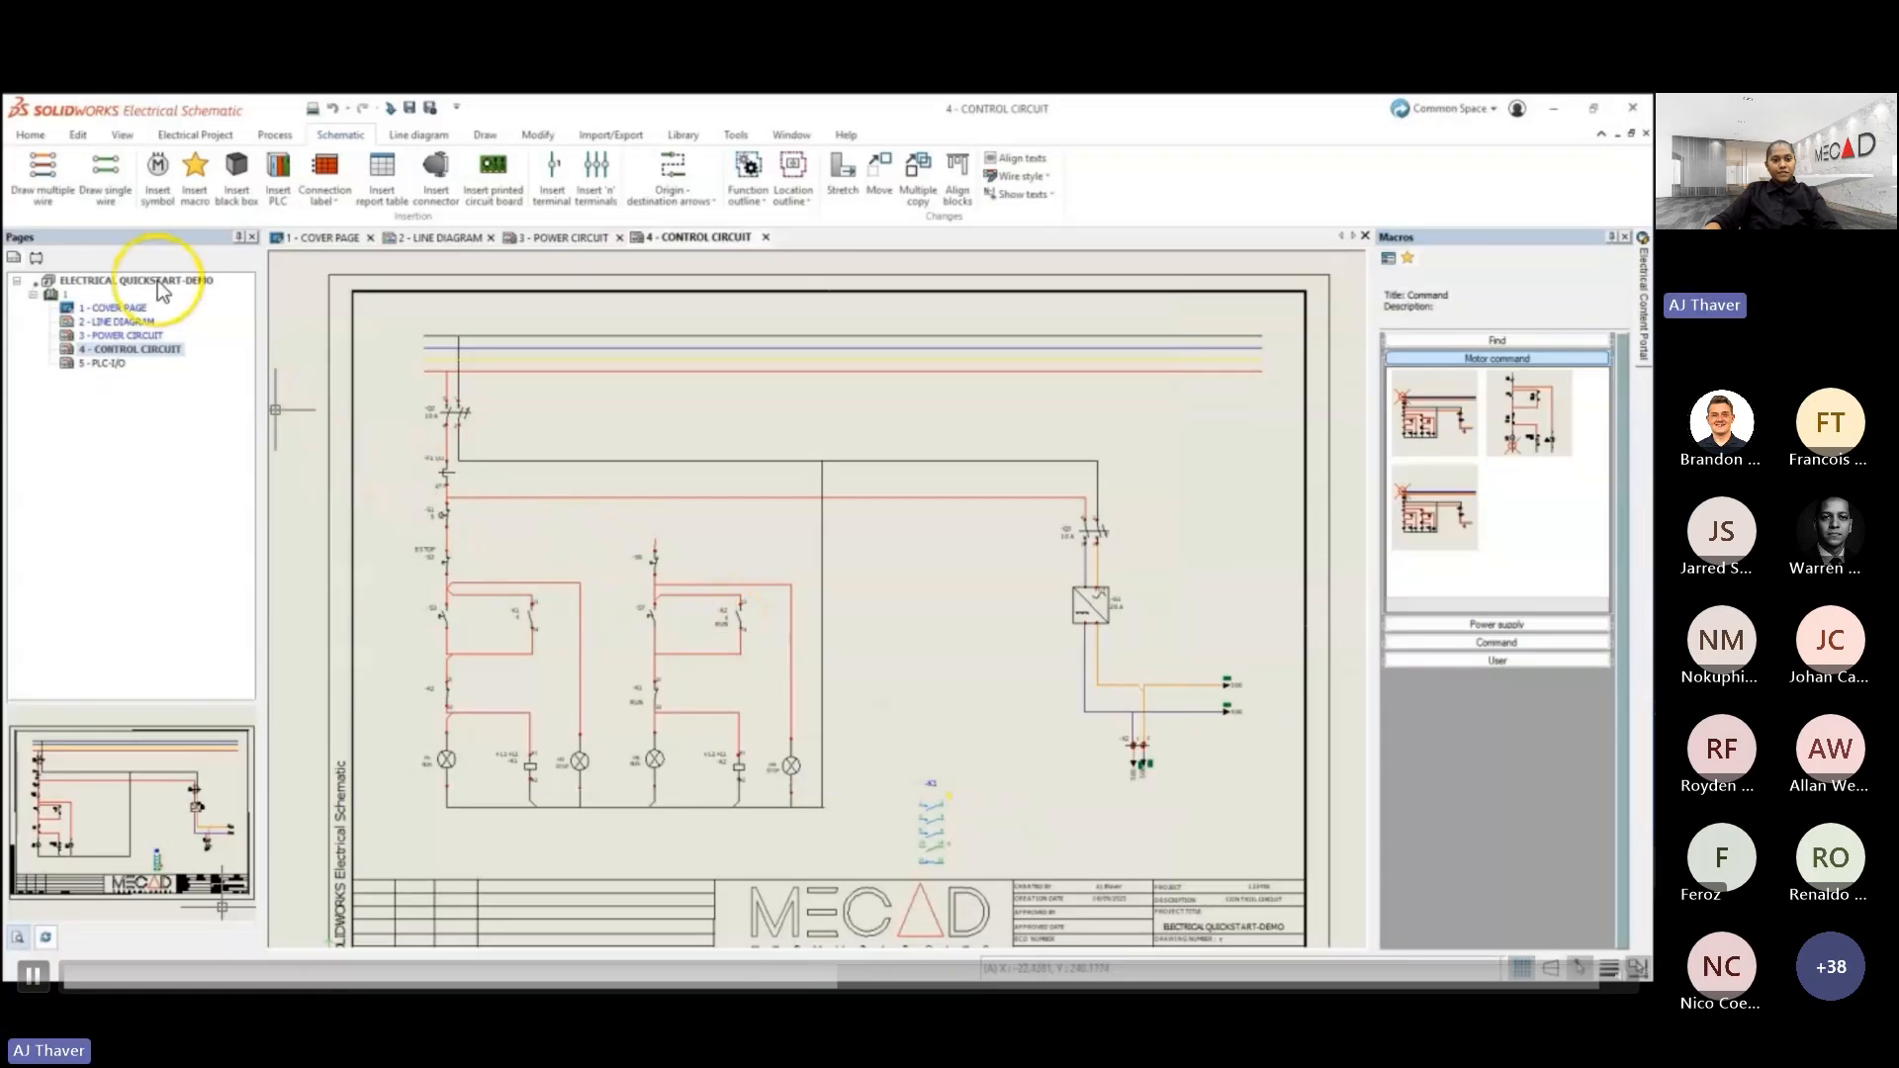
# - Start drawing a single wire, open the wire style management and expand the CONTROL and POWER wire style groups to review their conductors
pyautogui.click(109, 188)
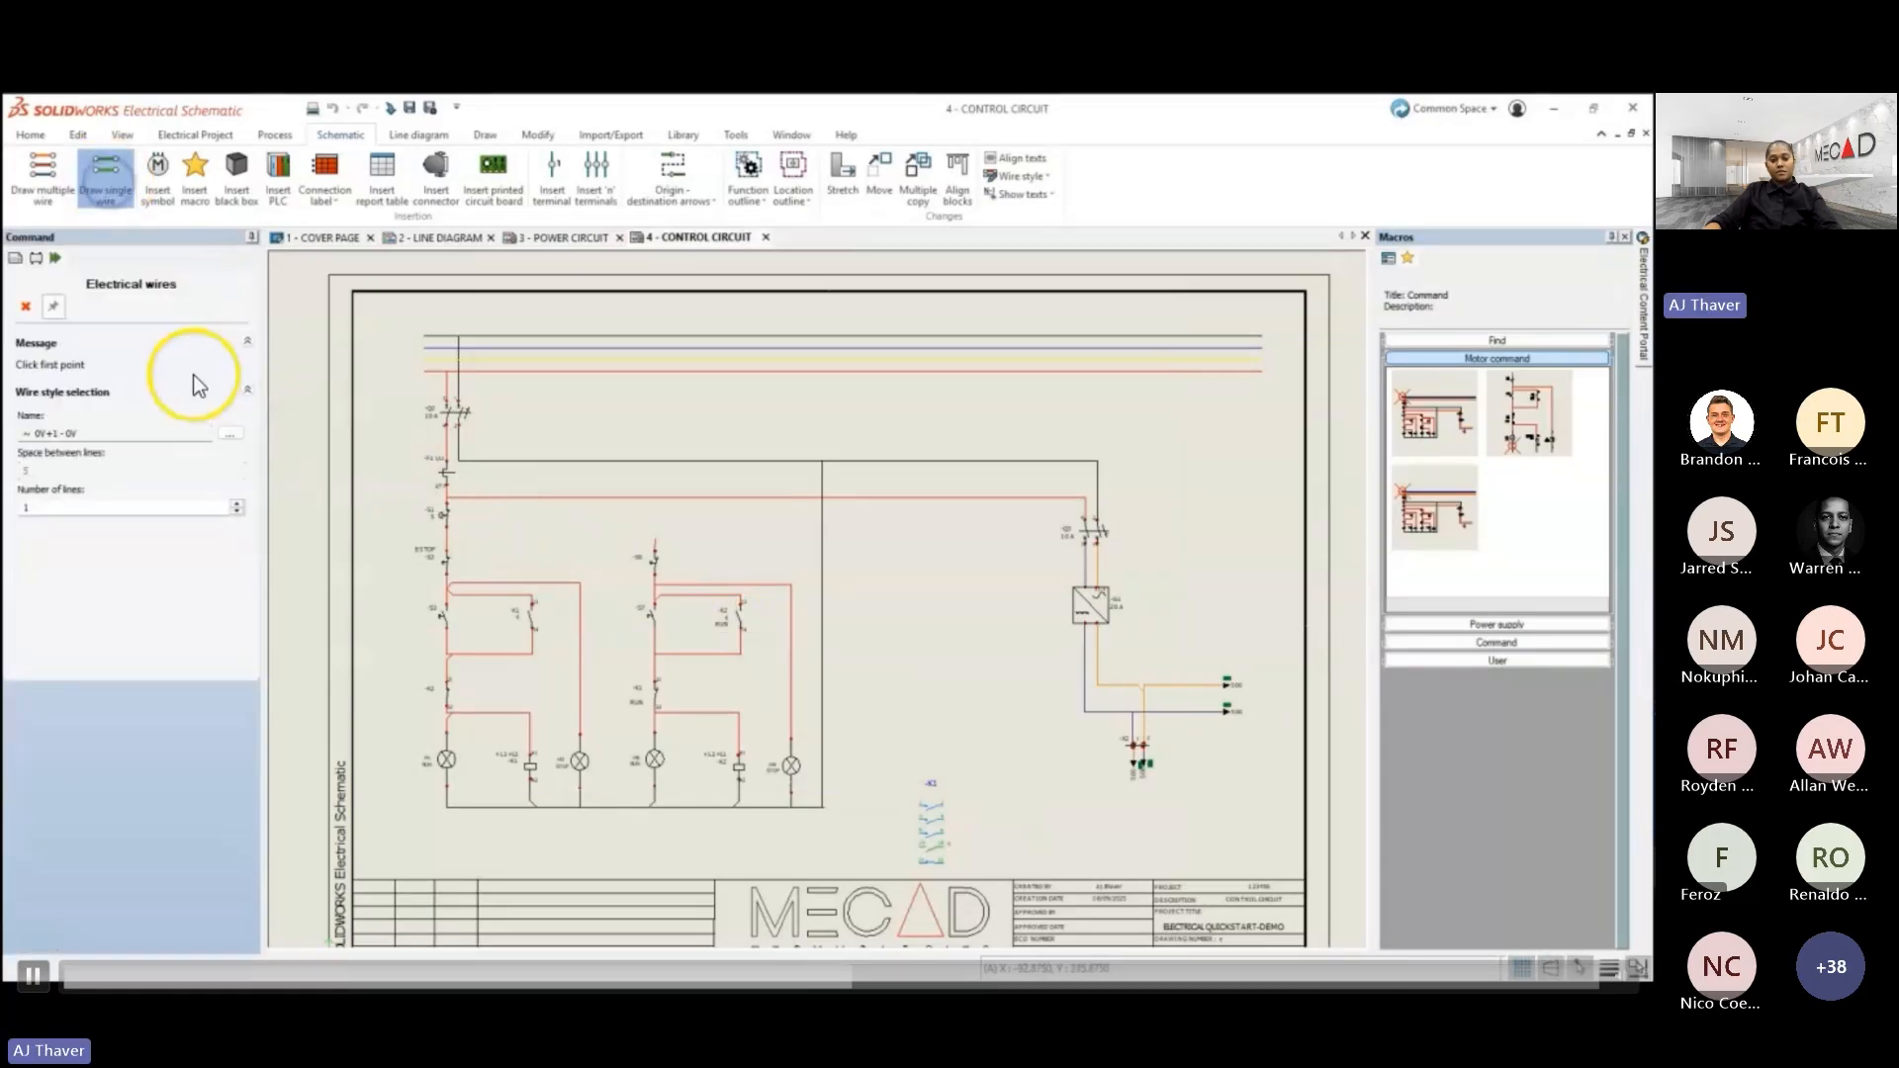
pyautogui.click(229, 433)
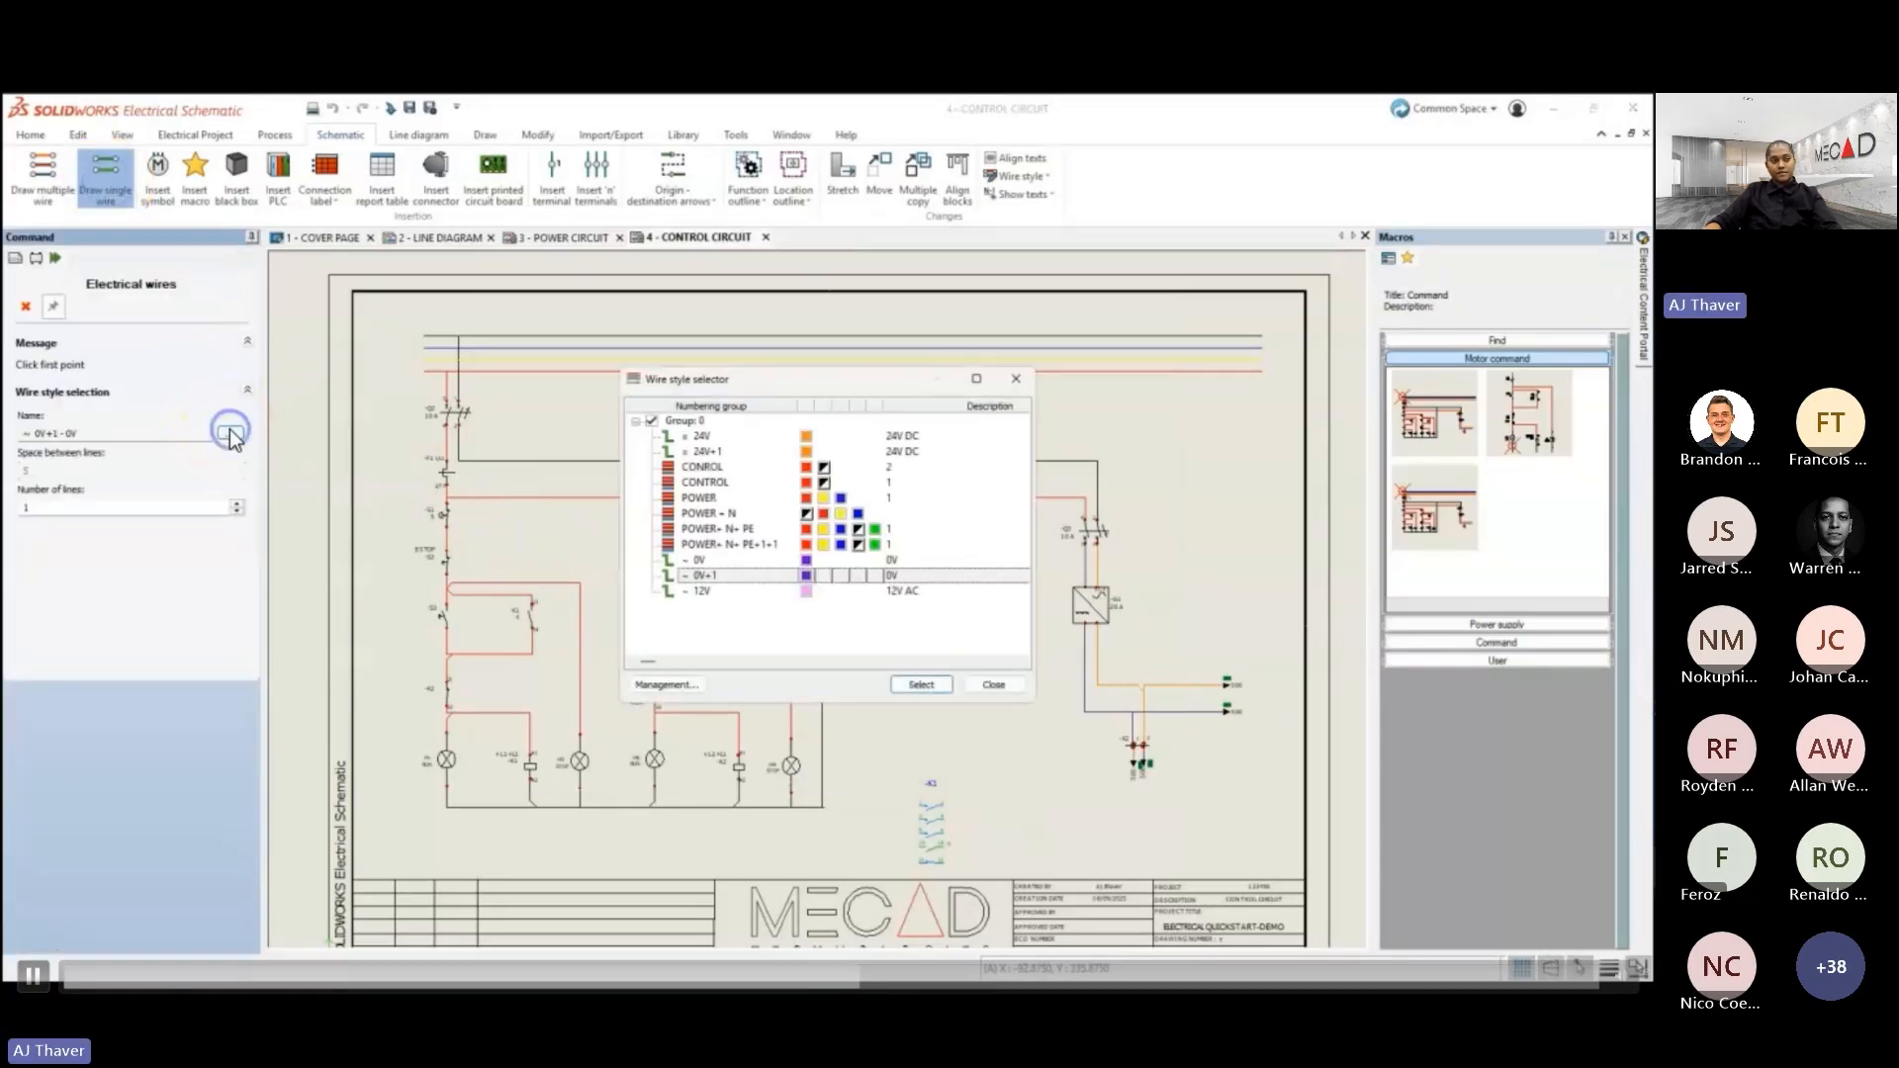
pyautogui.click(643, 683)
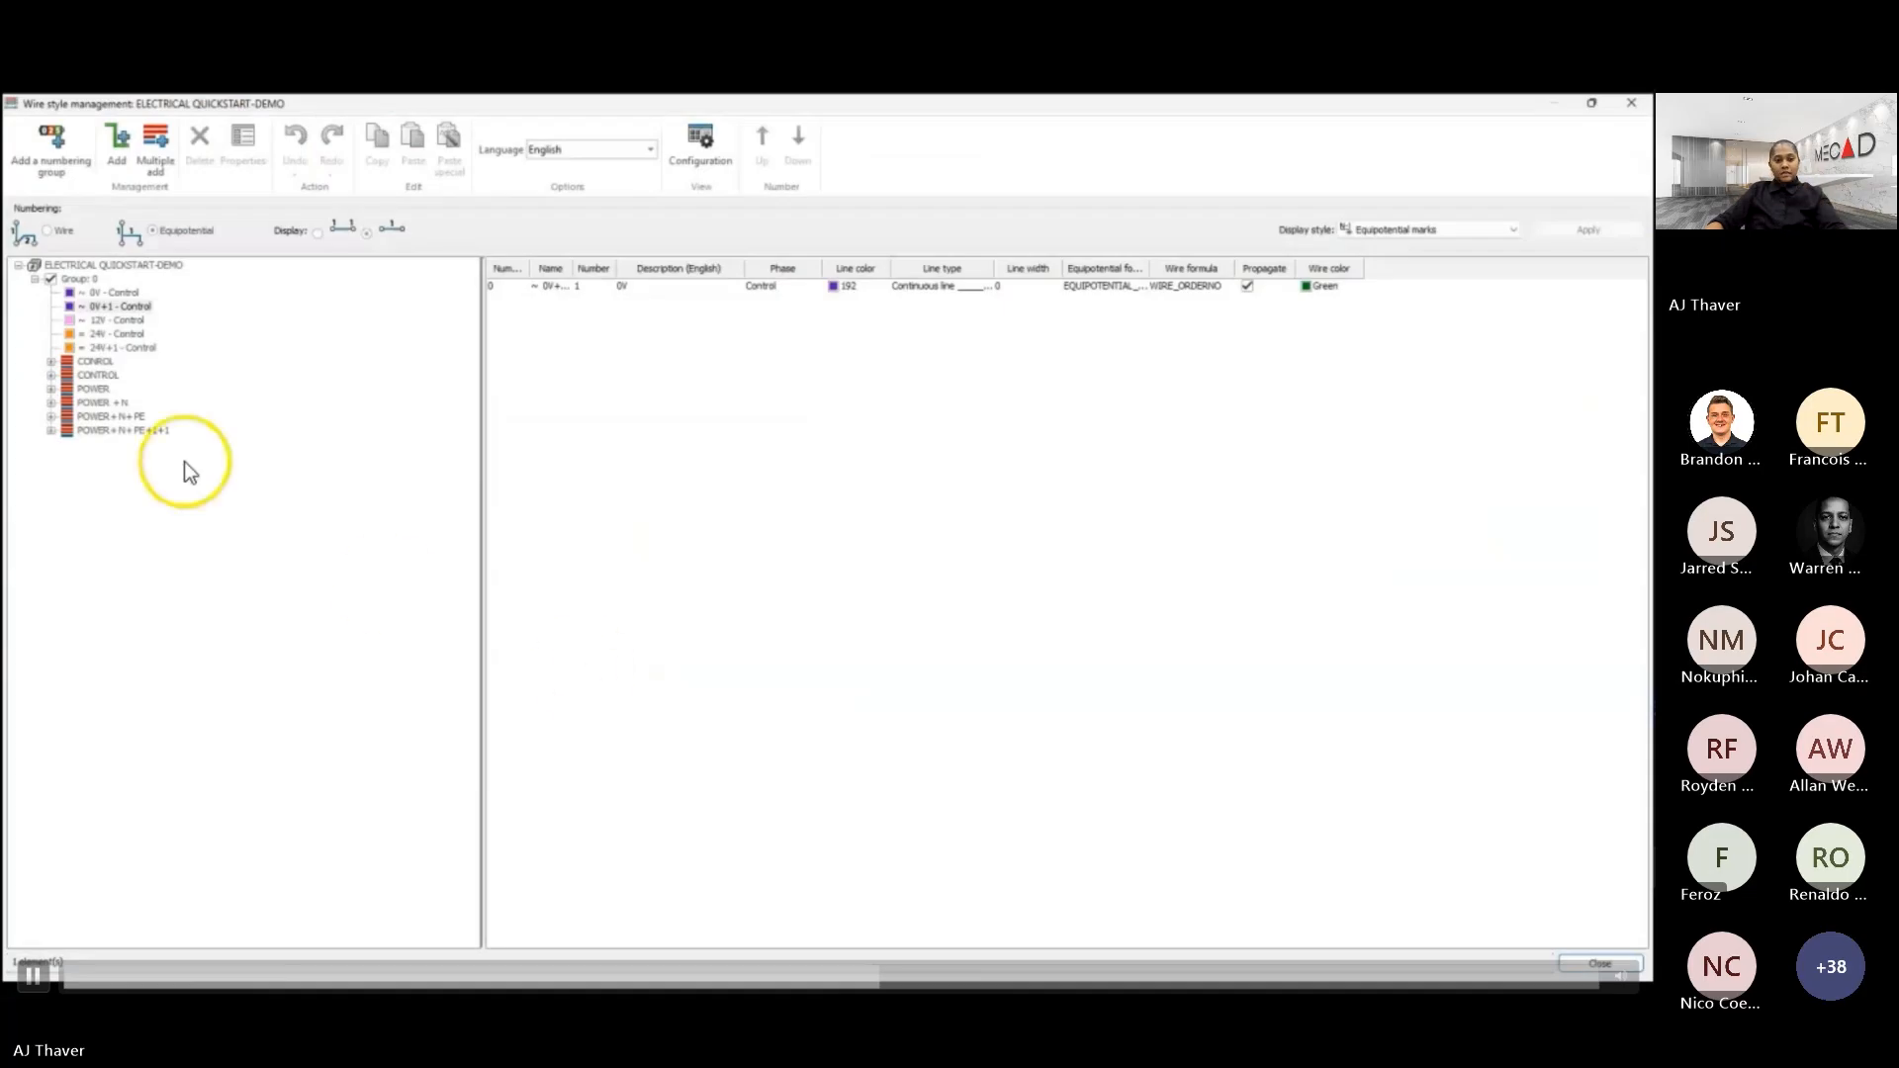
pyautogui.click(50, 362)
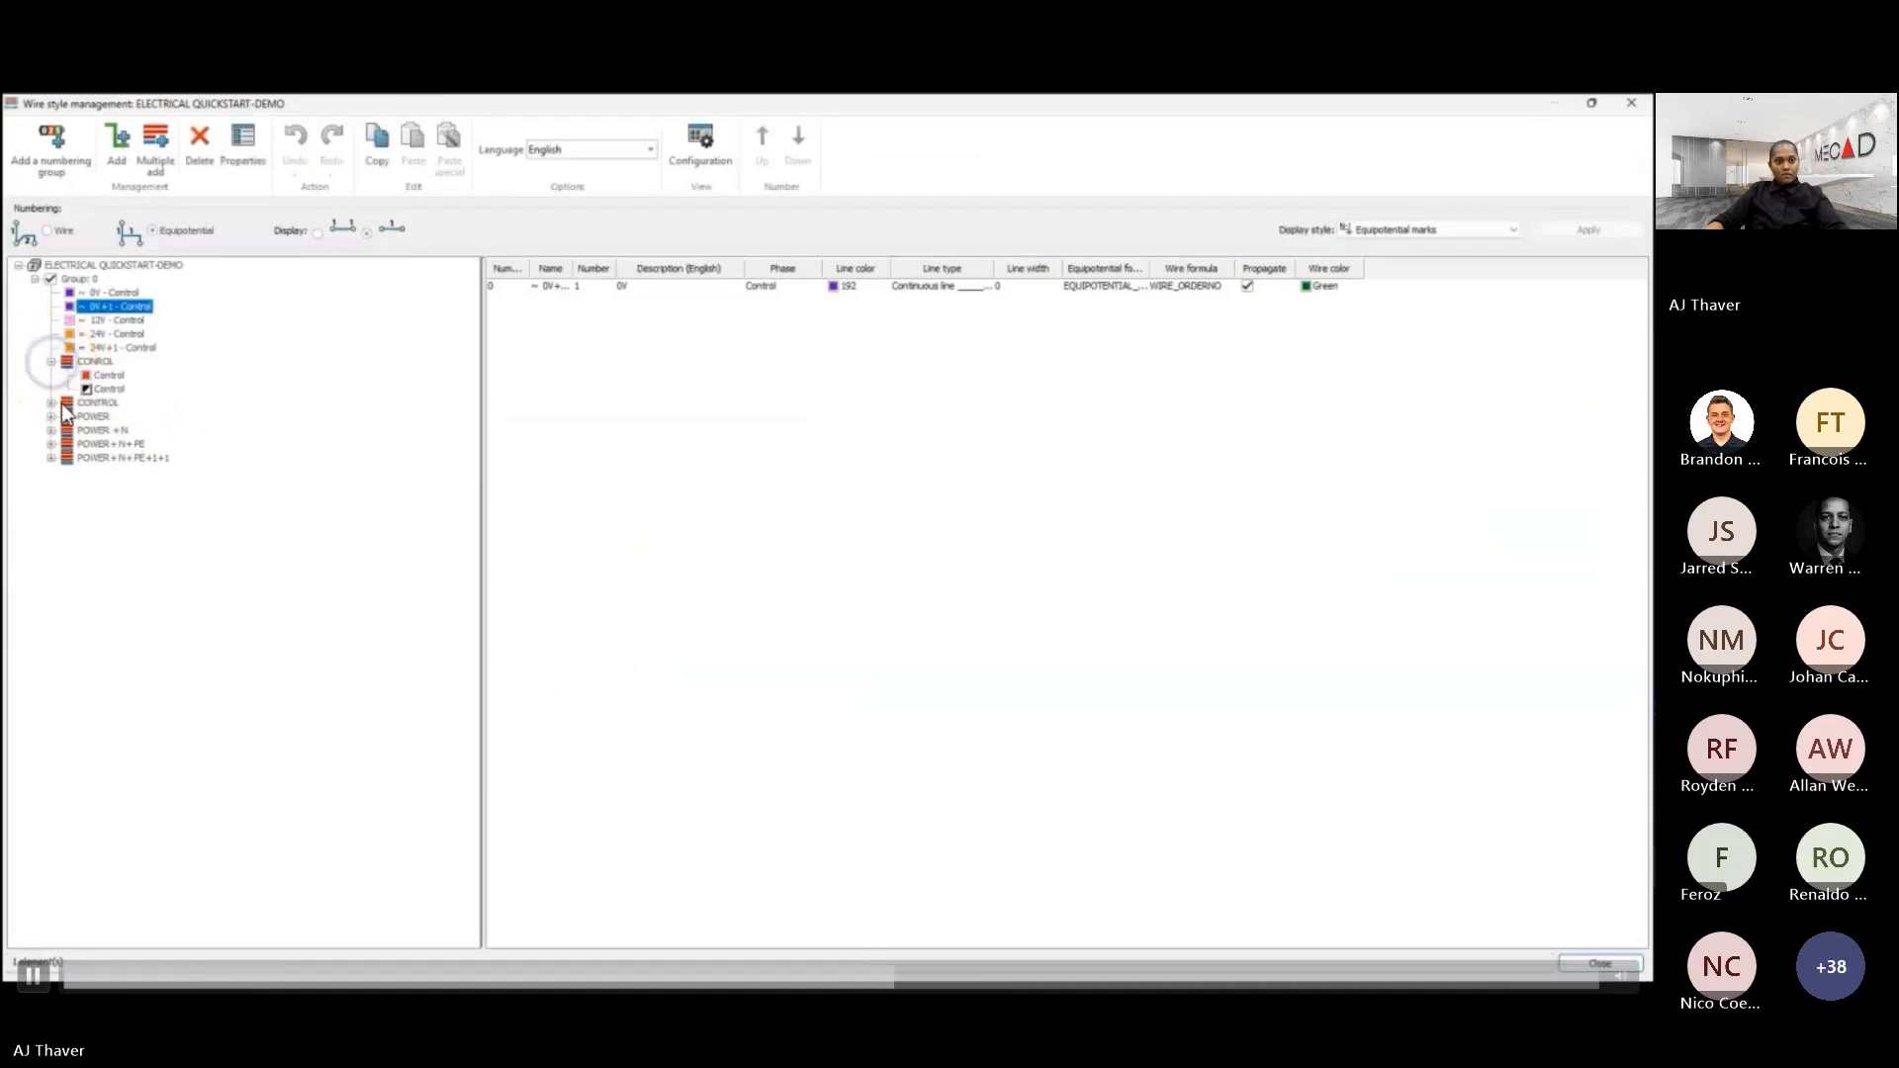
pyautogui.click(51, 403)
pyautogui.click(51, 444)
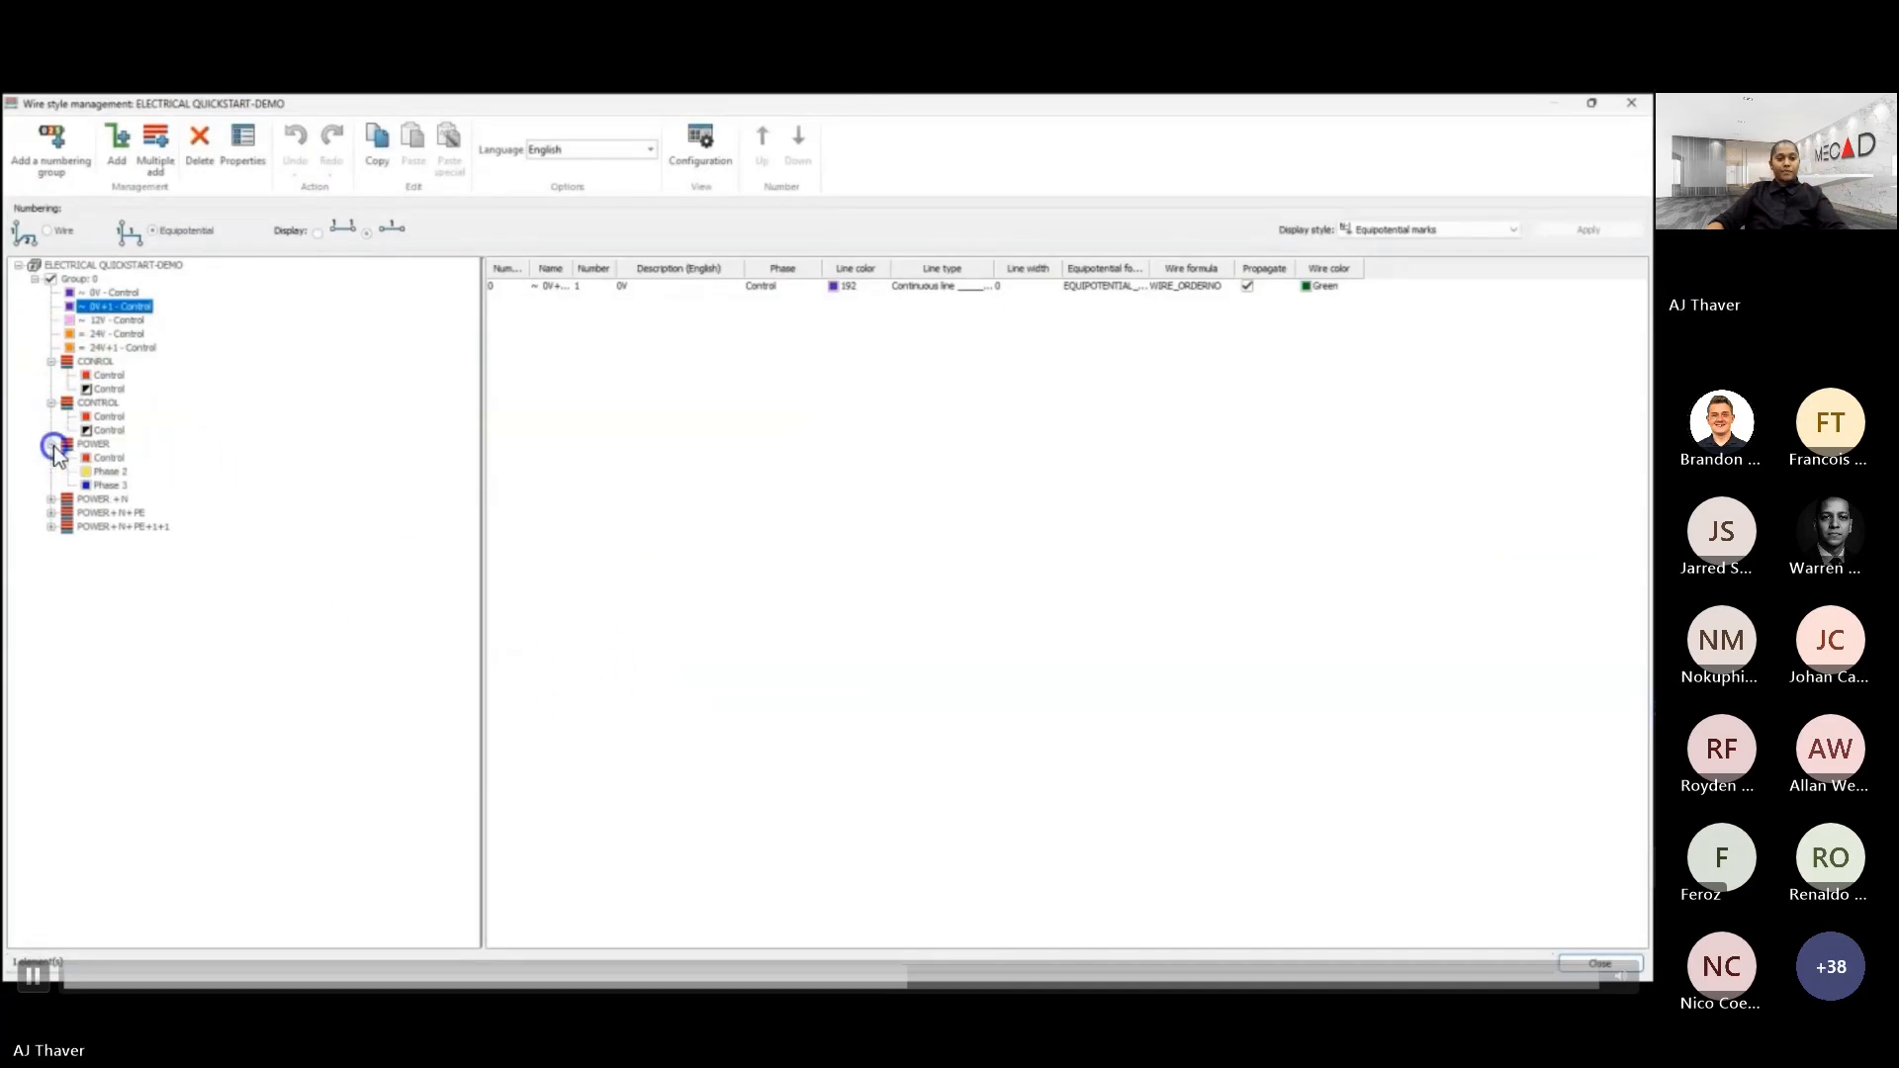
pyautogui.click(50, 498)
pyautogui.click(50, 567)
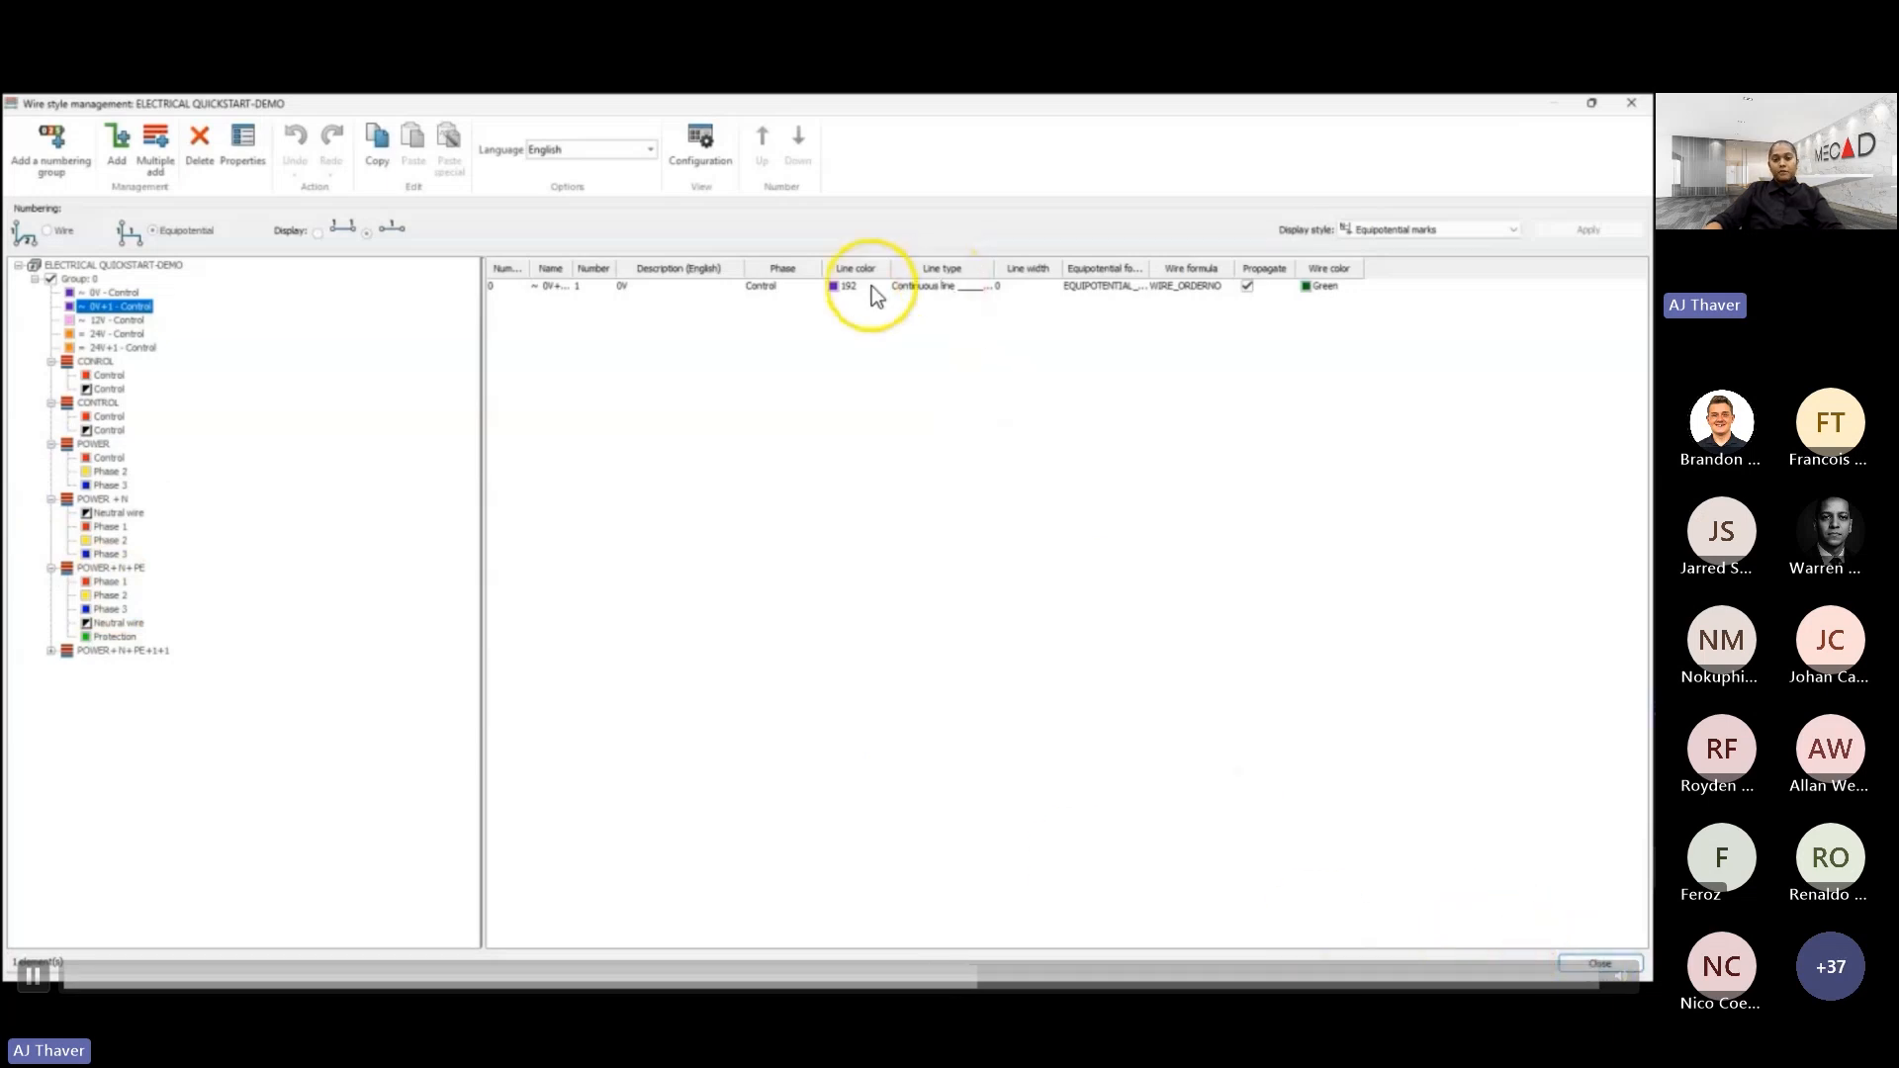
# - Examine the properties and line color choices of the 0V+1 wire style, leaving the wire style management without changes
pyautogui.click(834, 286)
pyautogui.rightClick(834, 285)
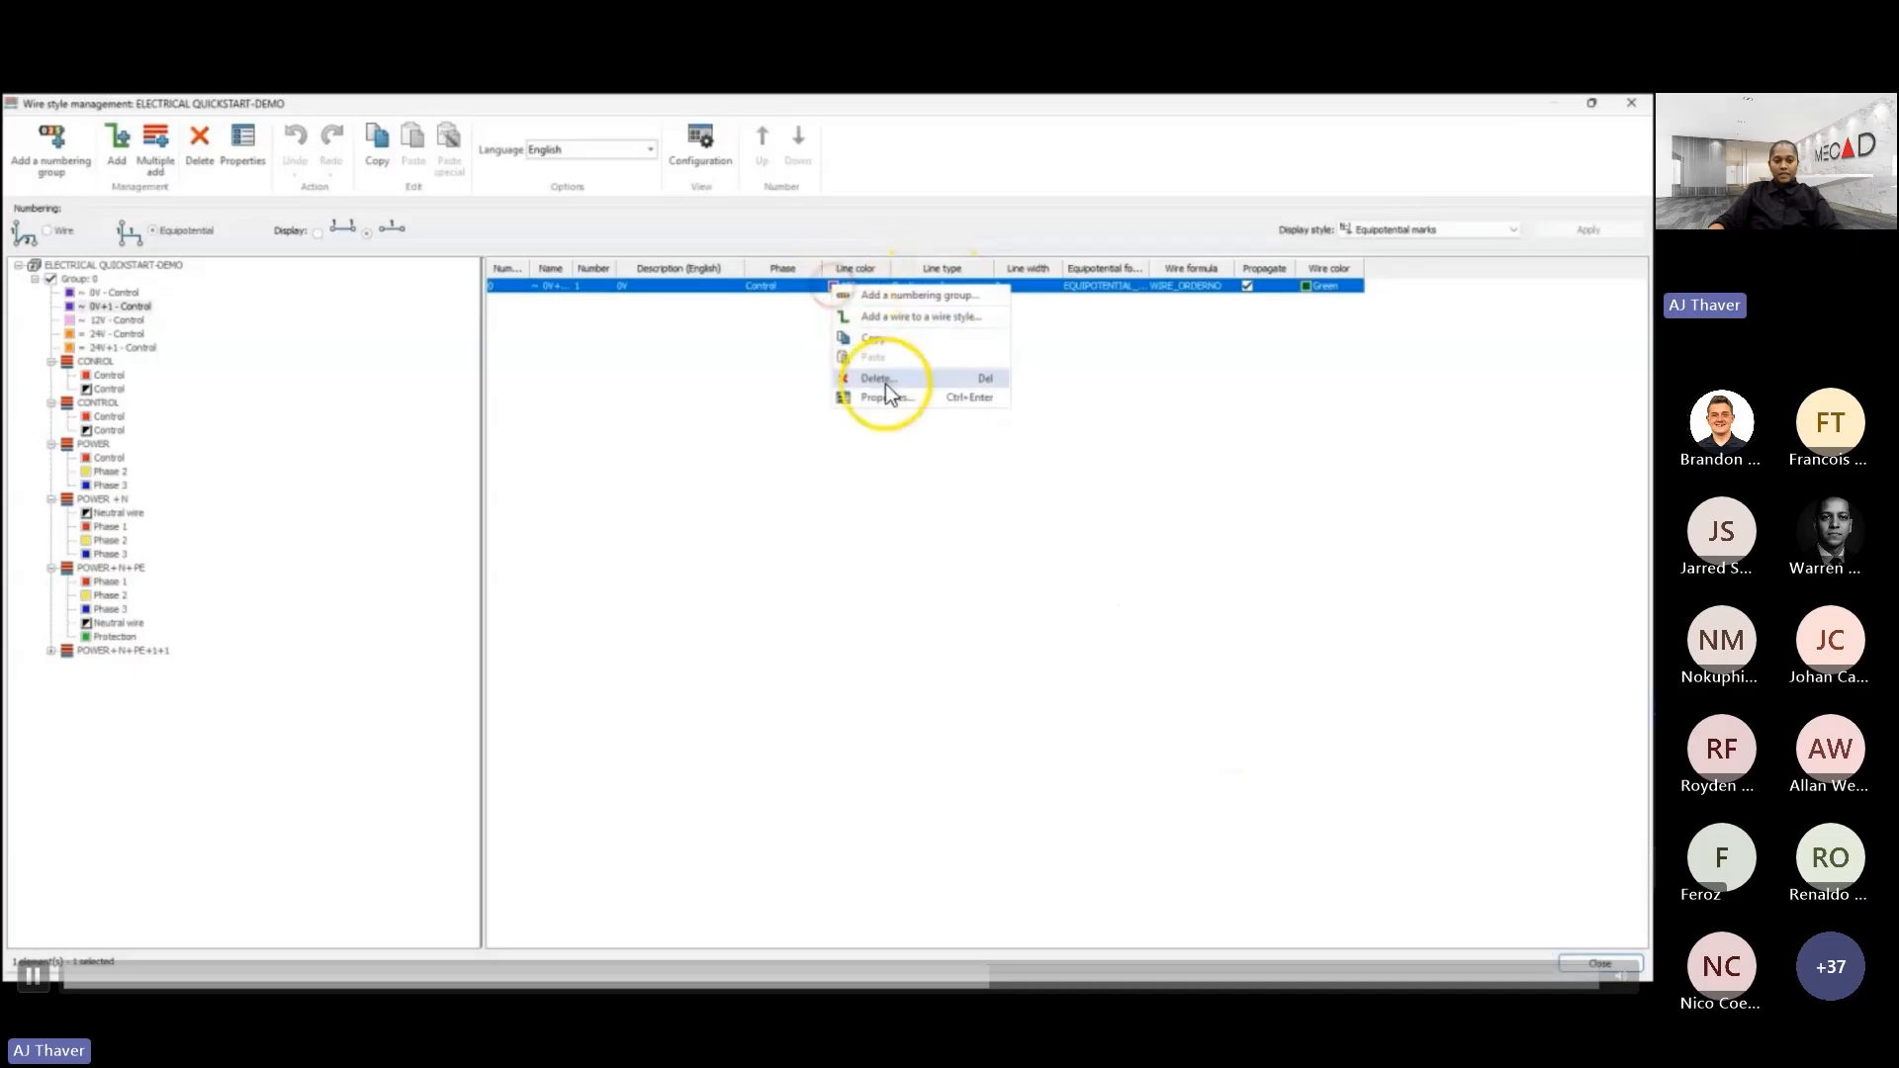
pyautogui.click(887, 398)
pyautogui.click(1160, 368)
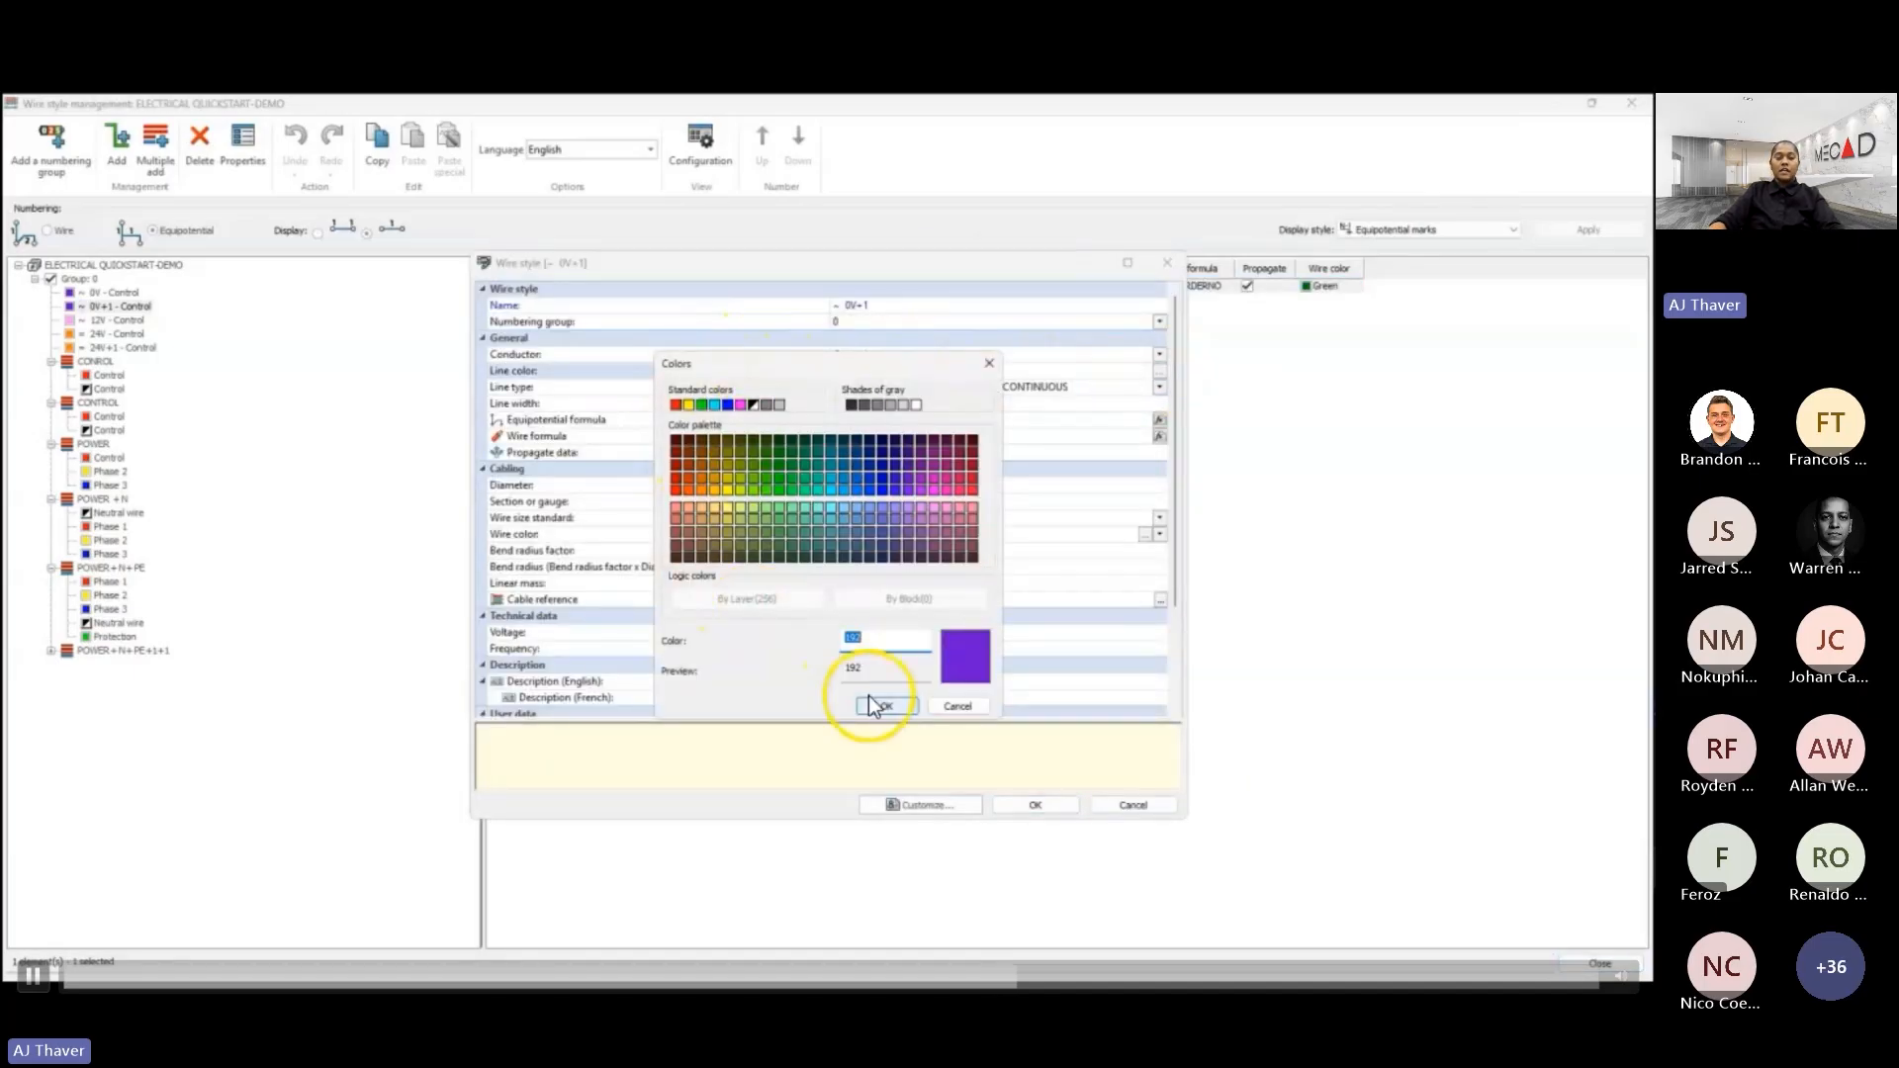
pyautogui.click(959, 708)
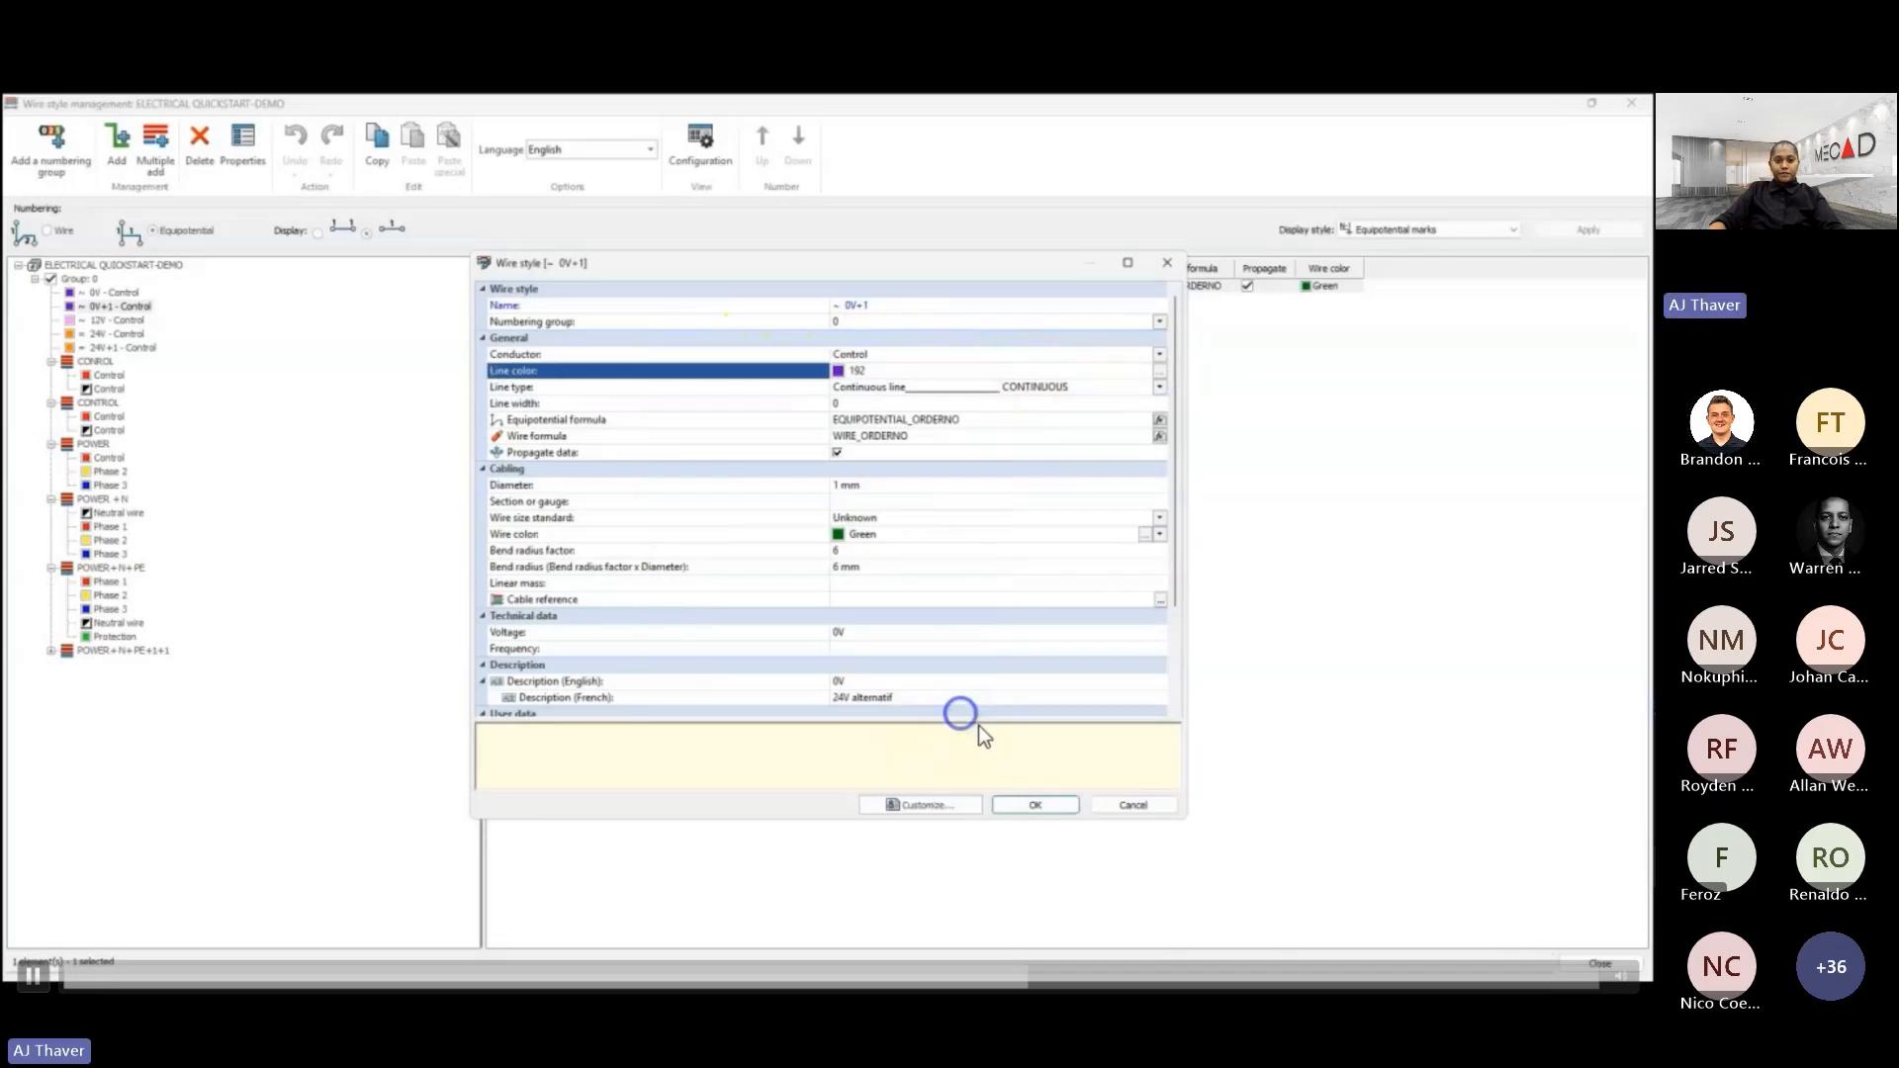
pyautogui.click(1128, 806)
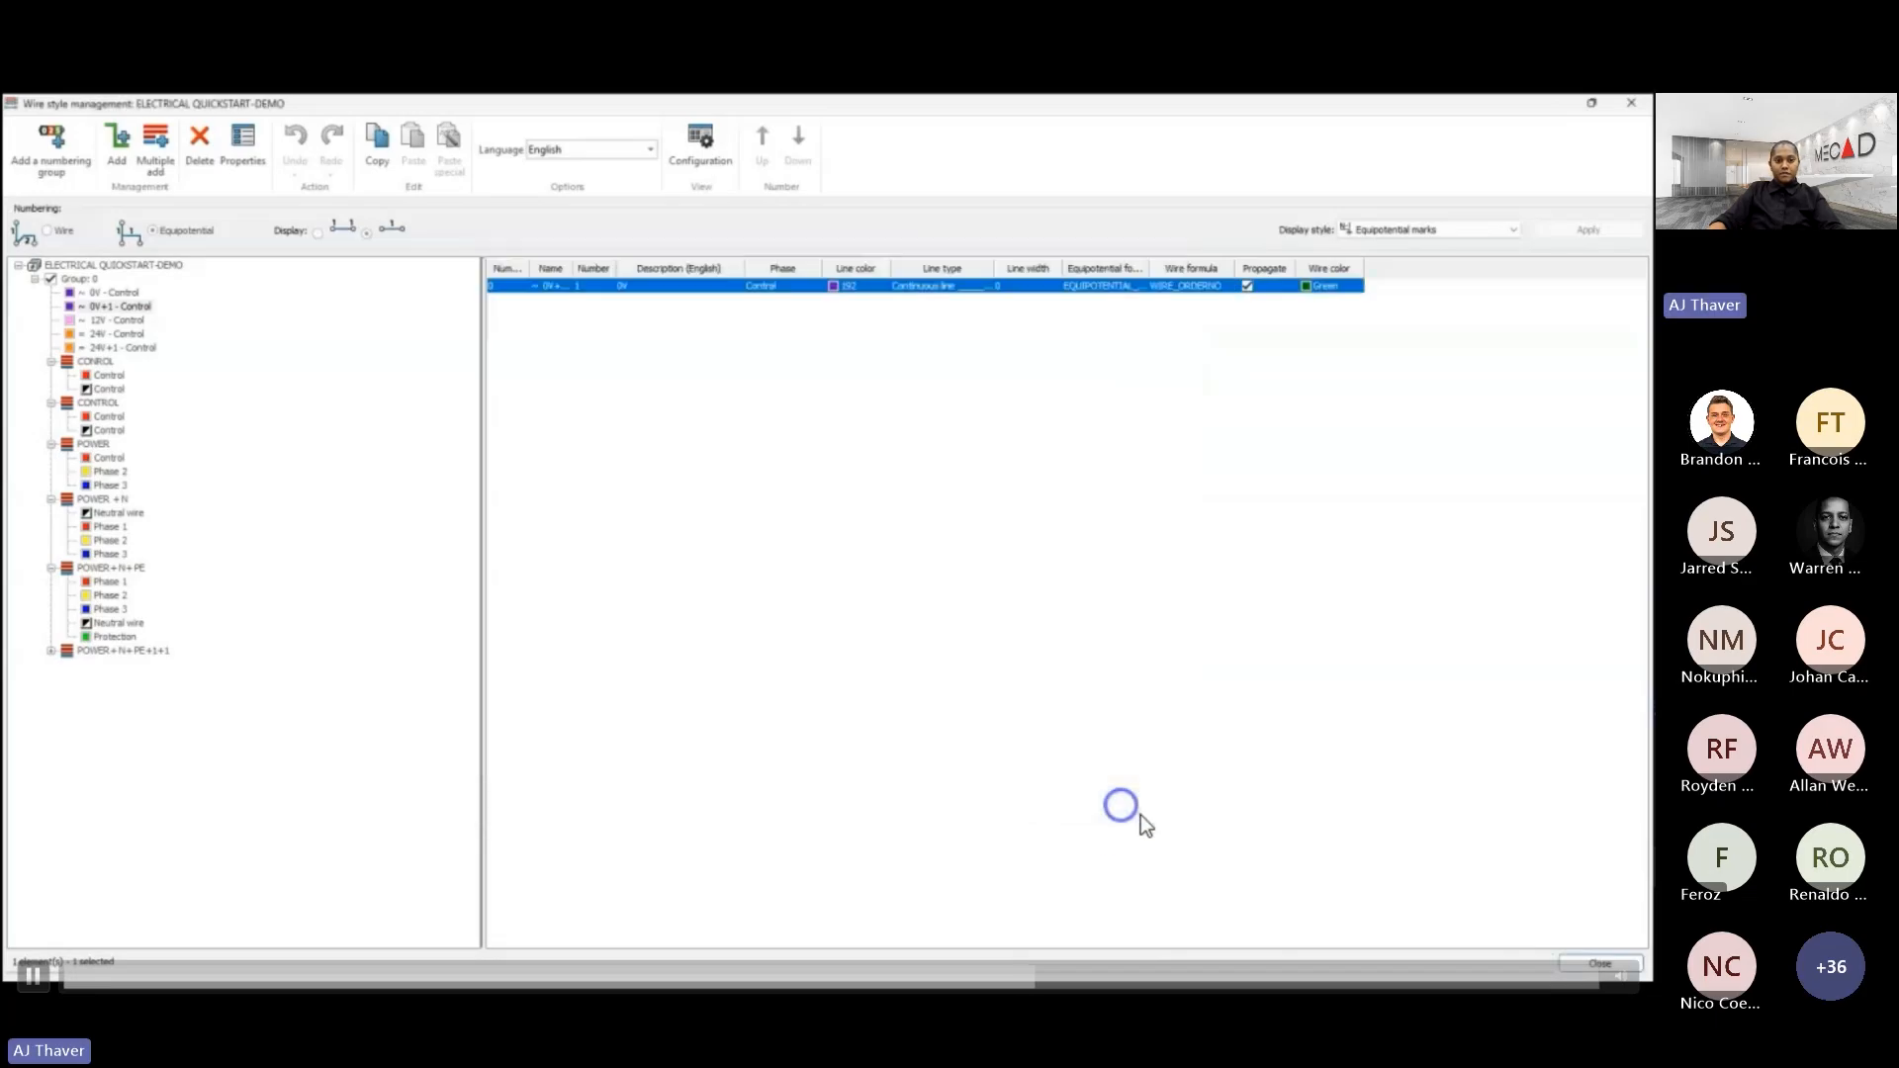
pyautogui.click(1573, 965)
# - Draw a wire in the CONTROL - 1 style from the open end above the pasted macro to the first control branch
pyautogui.click(819, 481)
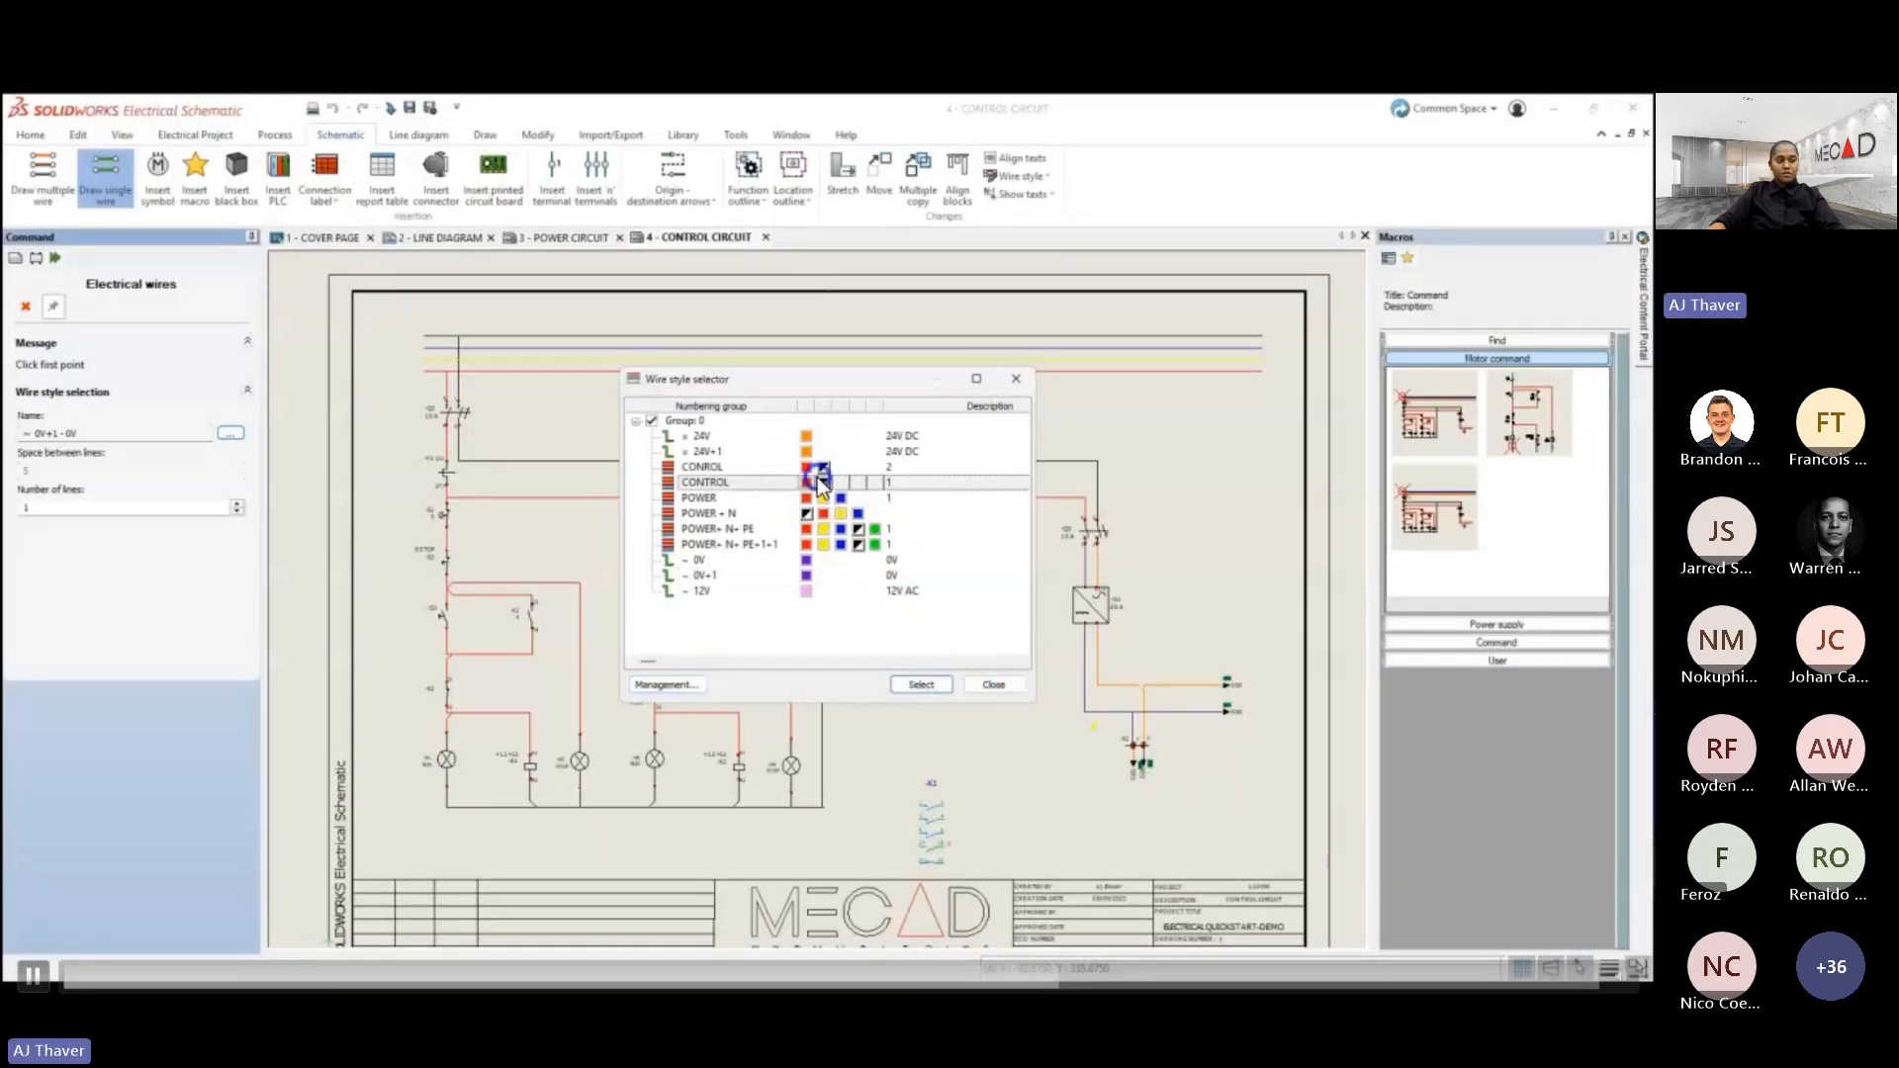
pyautogui.click(921, 684)
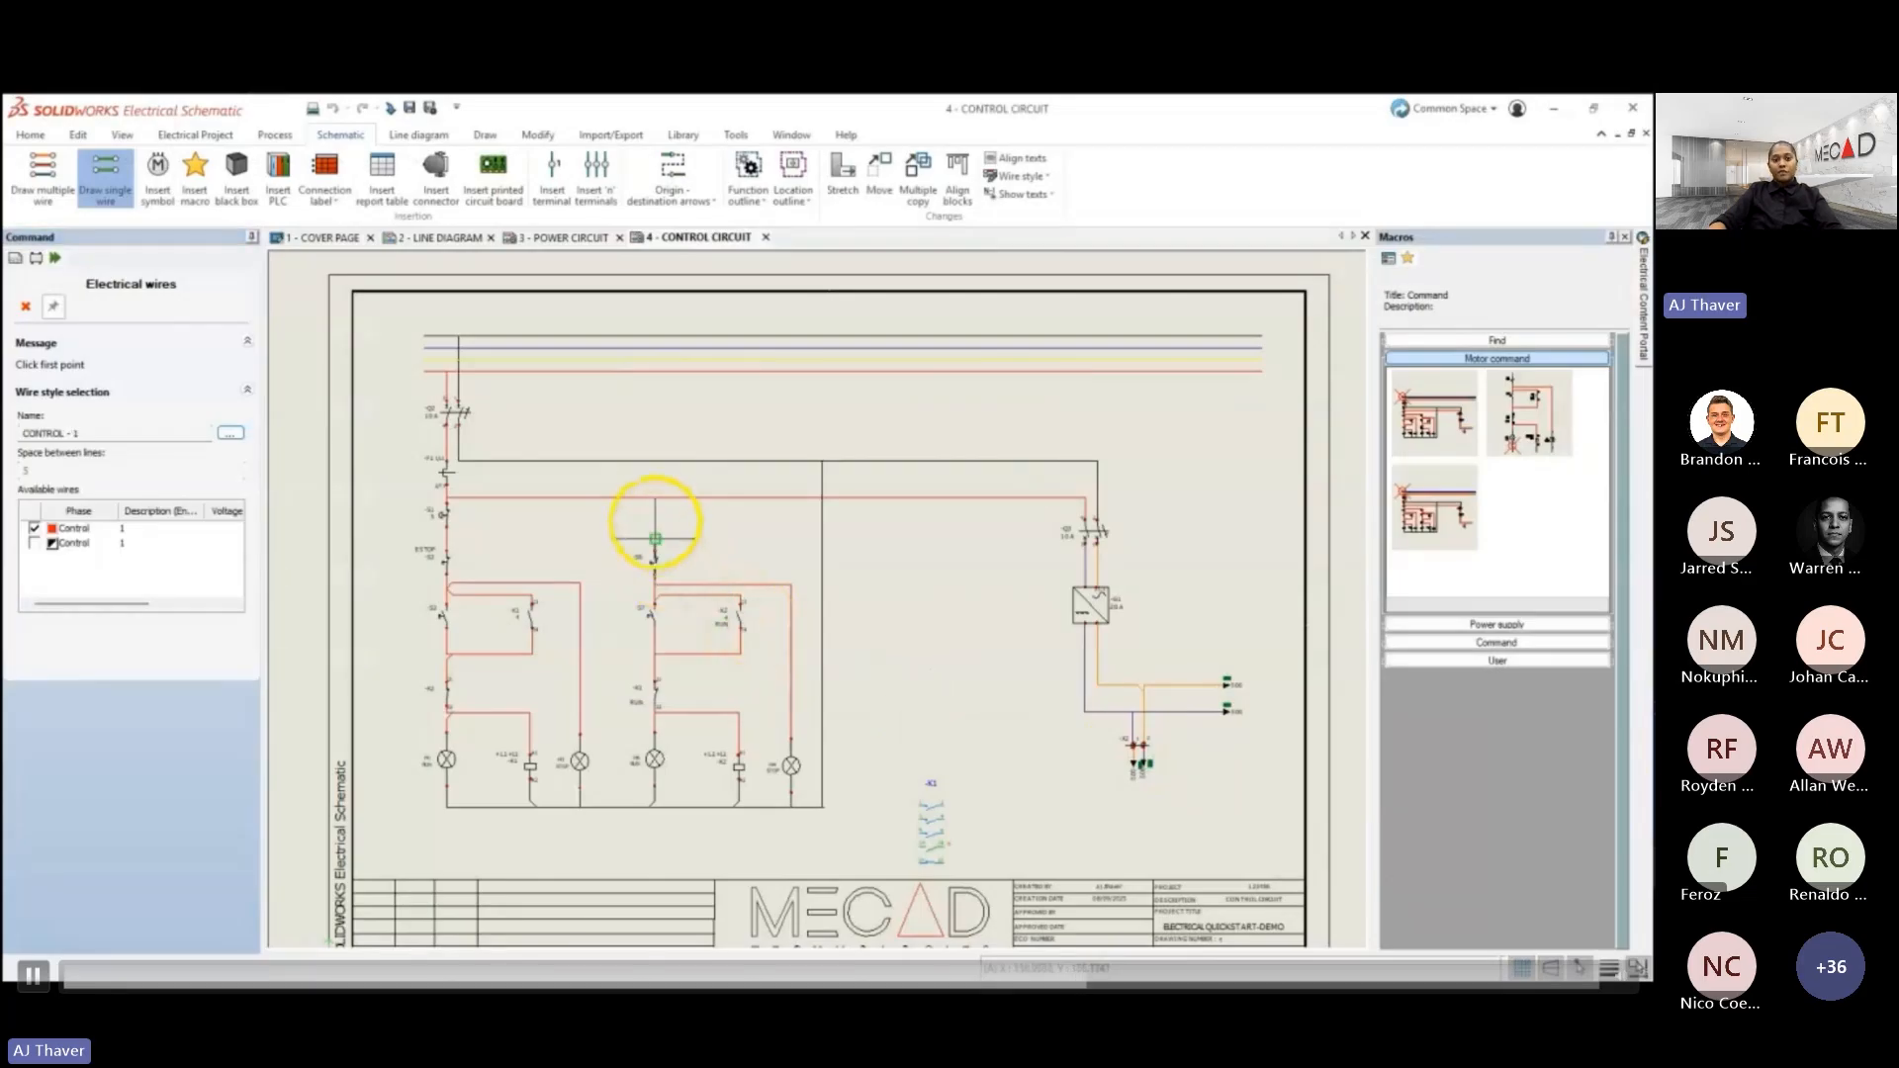
pyautogui.click(655, 539)
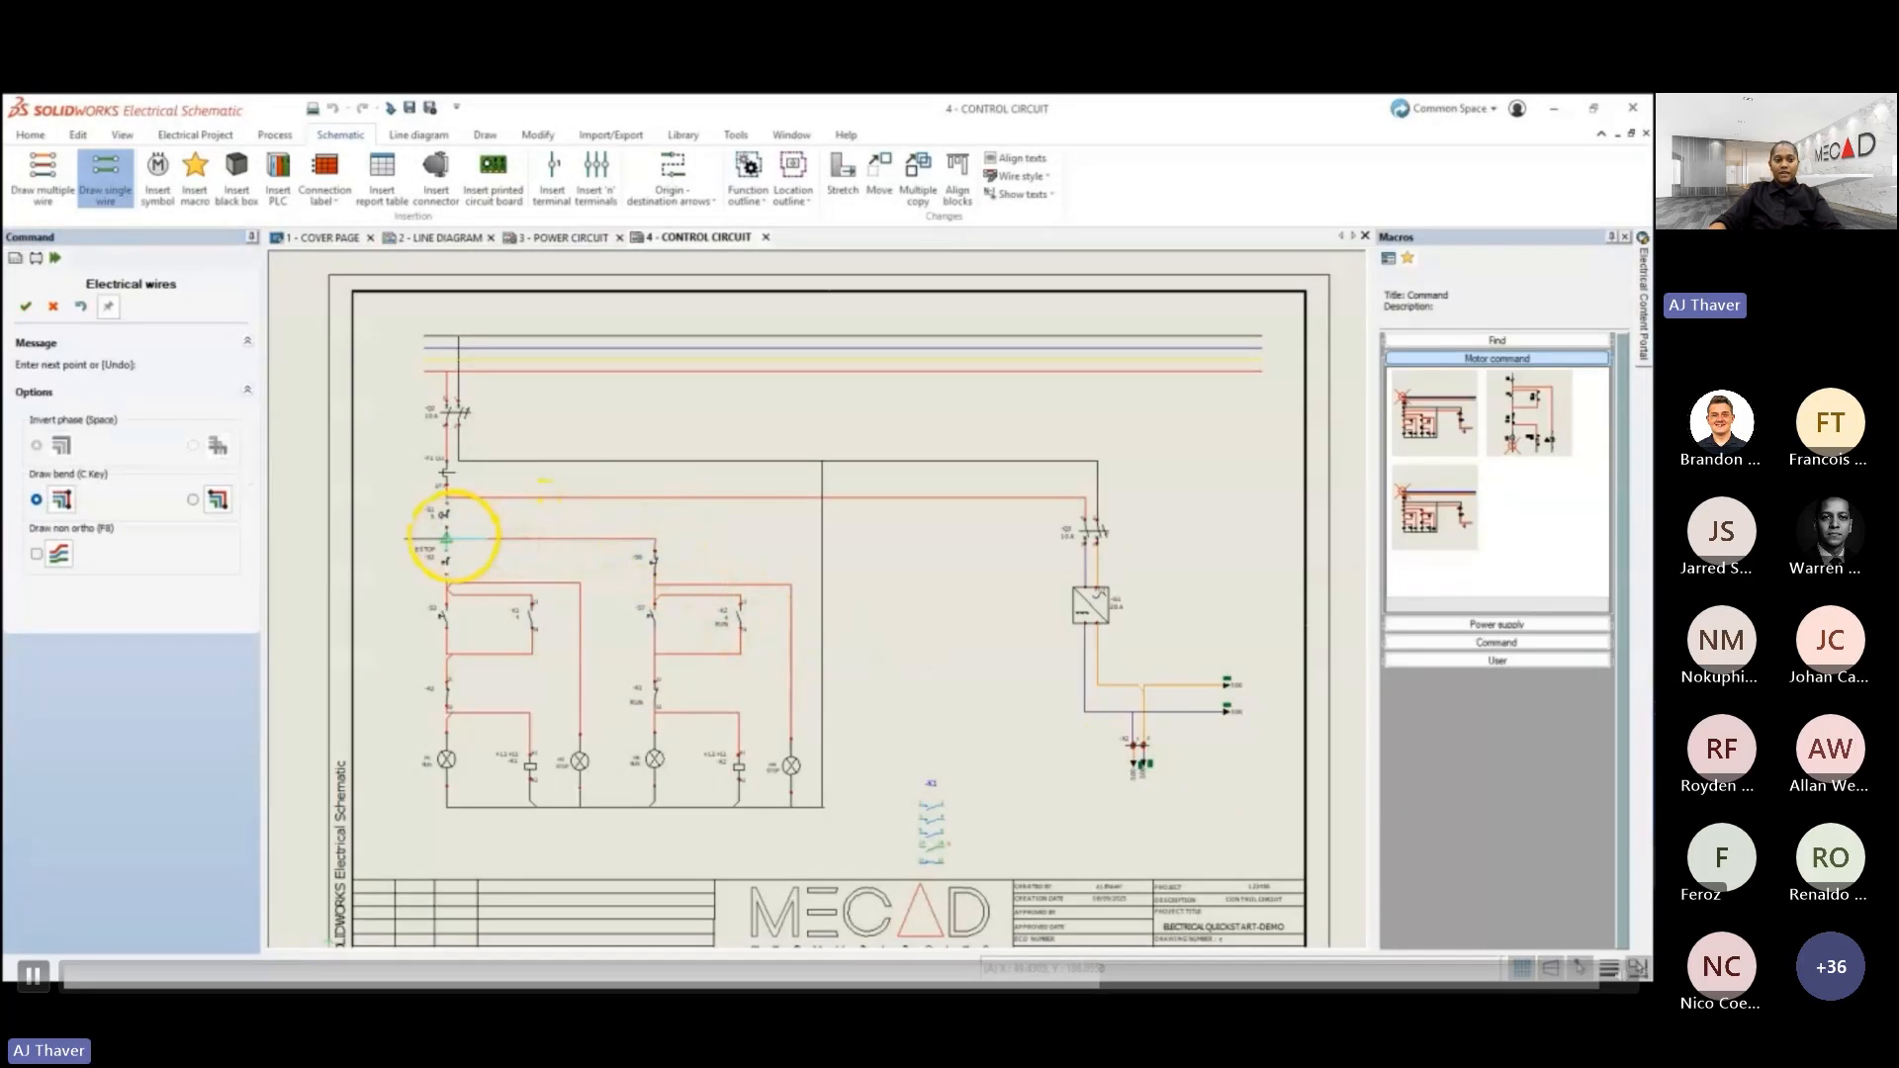
pyautogui.click(447, 537)
pyautogui.press('Escape')
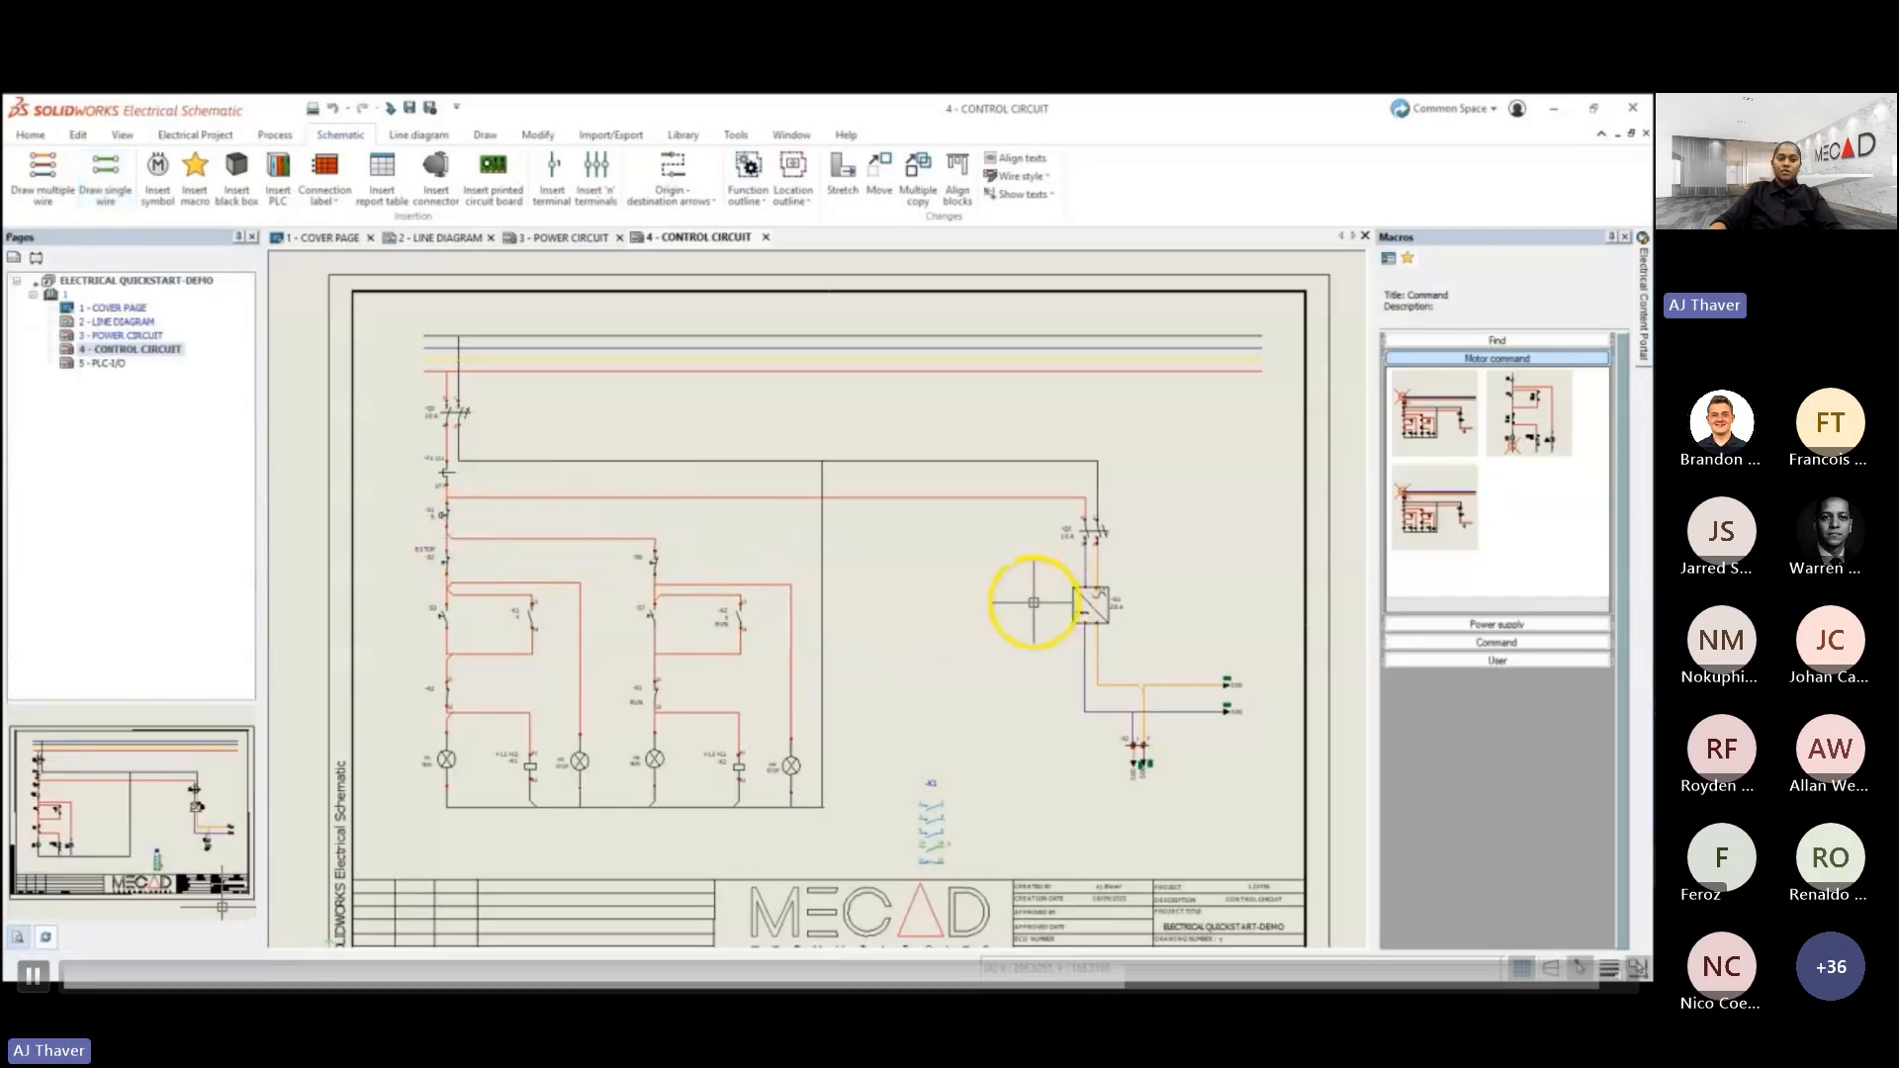
# - Open the 5 - PLC-I/O drawing and place the third macro of the Command group beside the existing contact branches
pyautogui.click(104, 363)
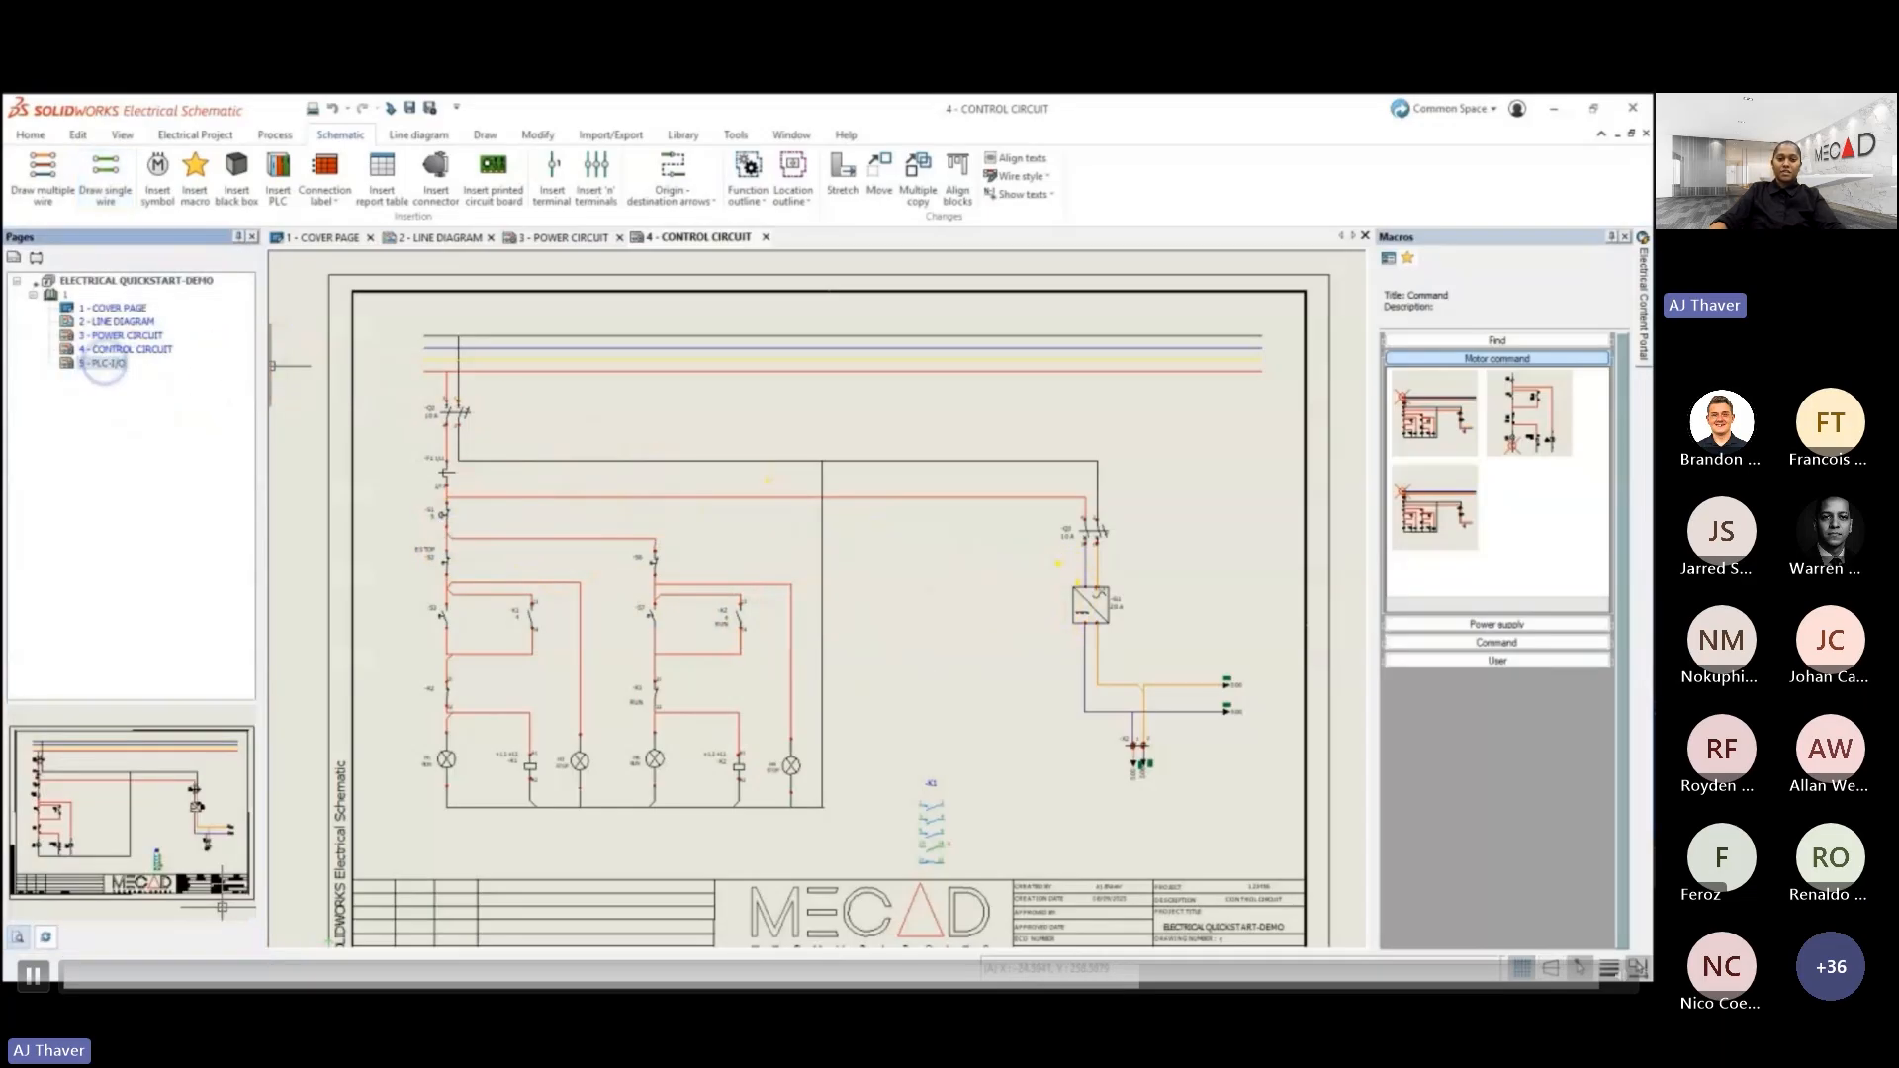
pyautogui.scroll(1, 879, 576)
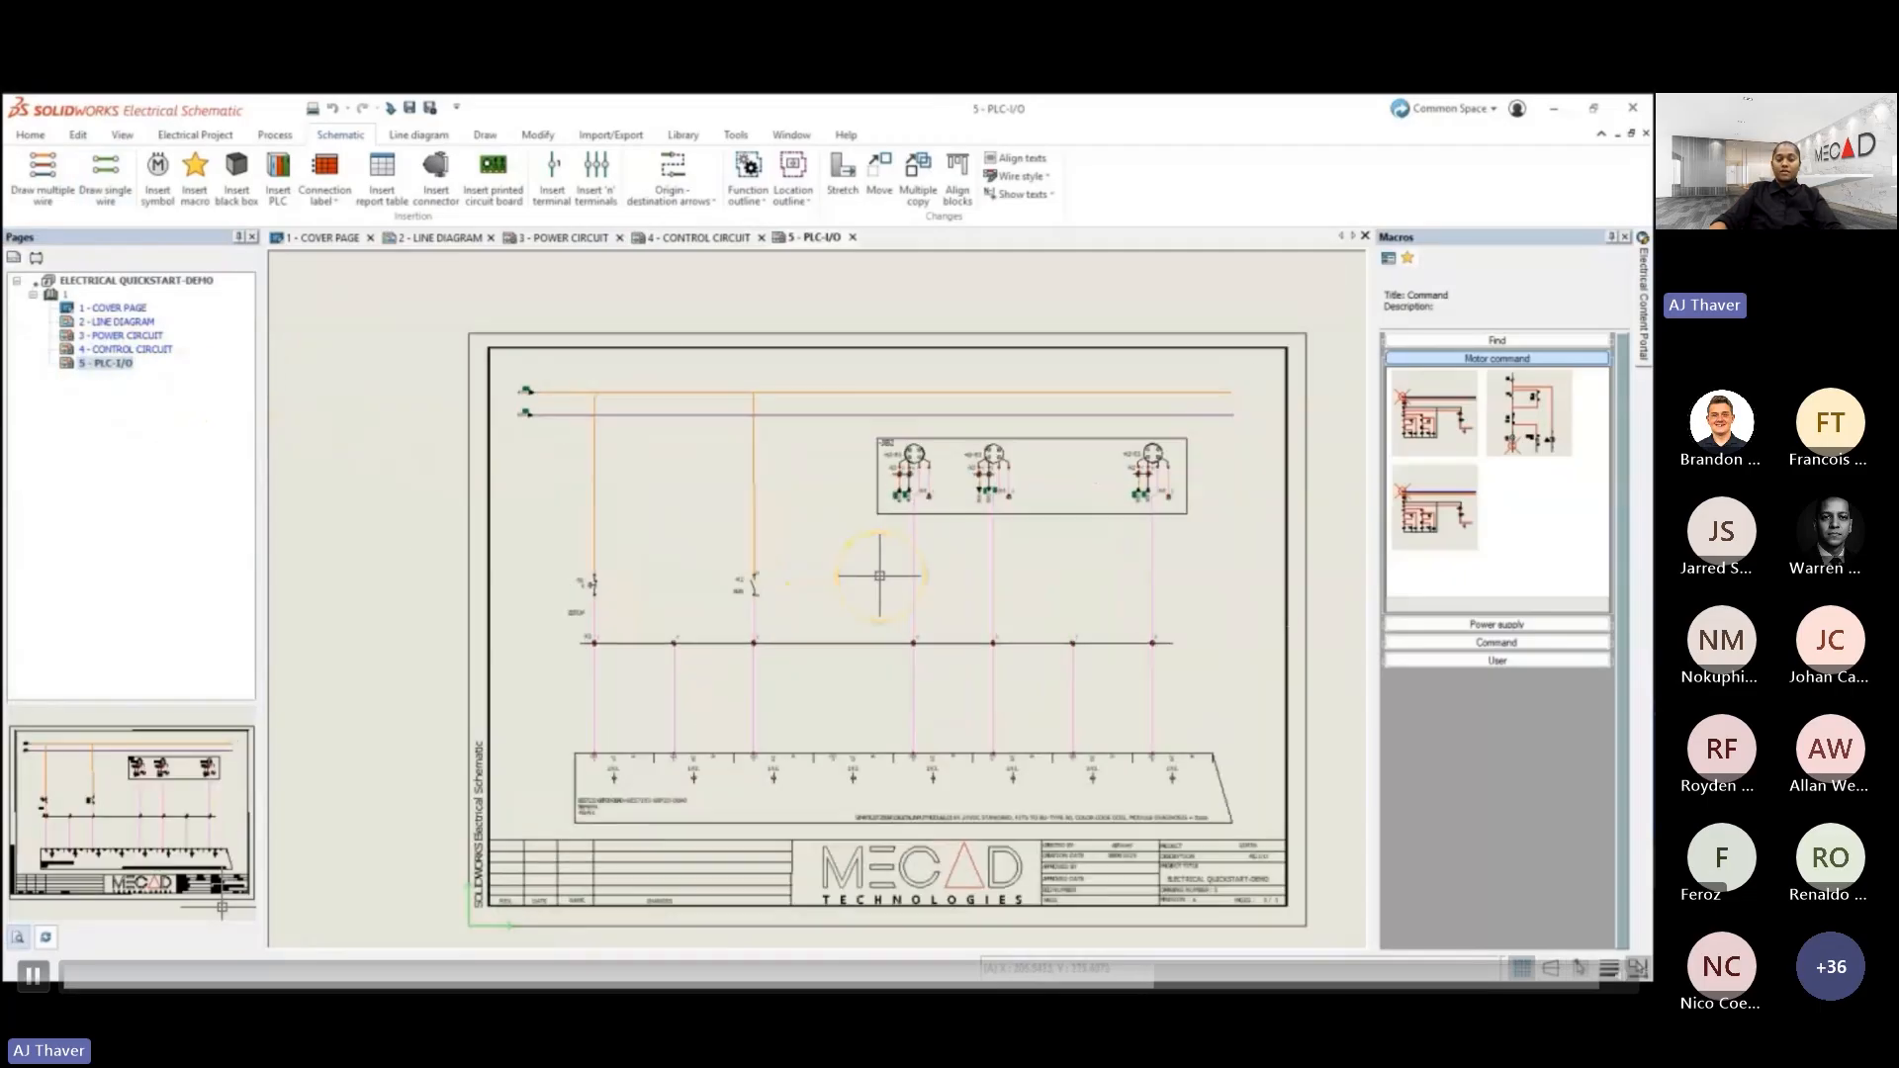
pyautogui.scroll(1, 880, 576)
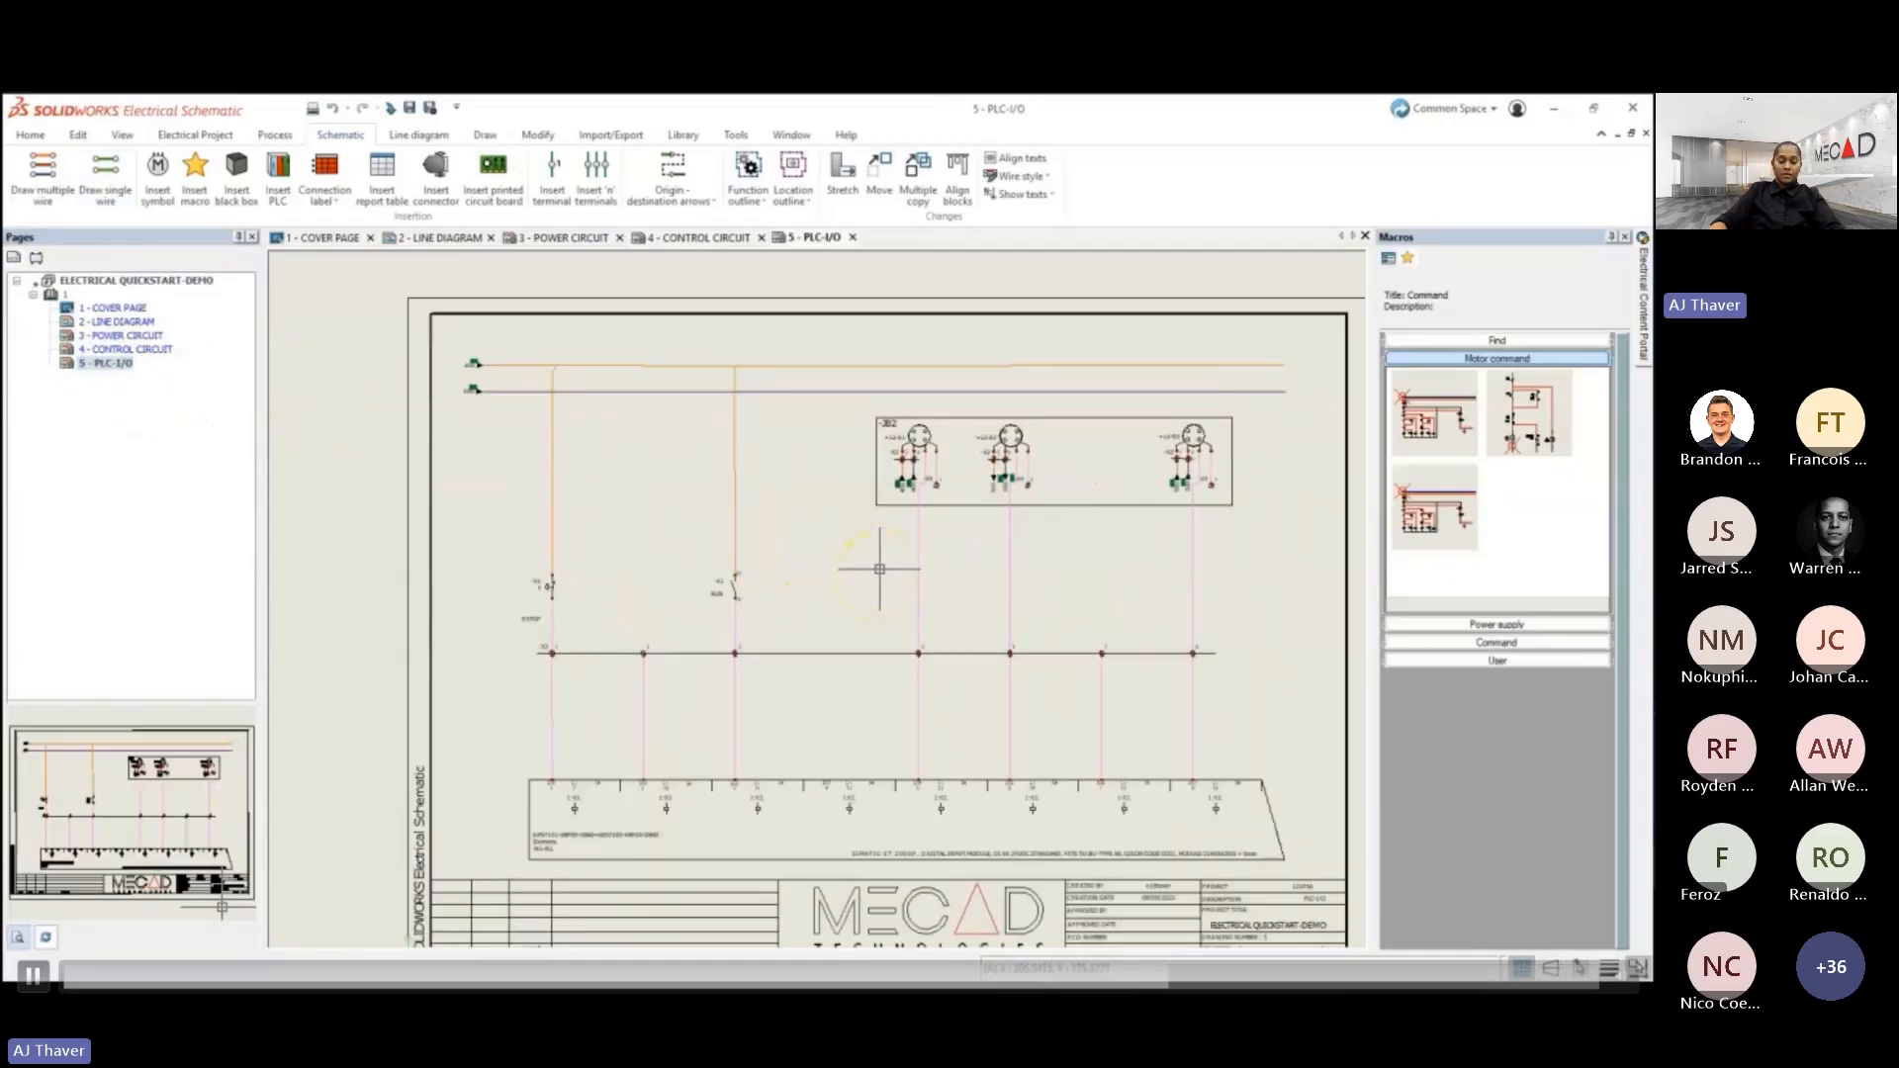
pyautogui.click(1478, 642)
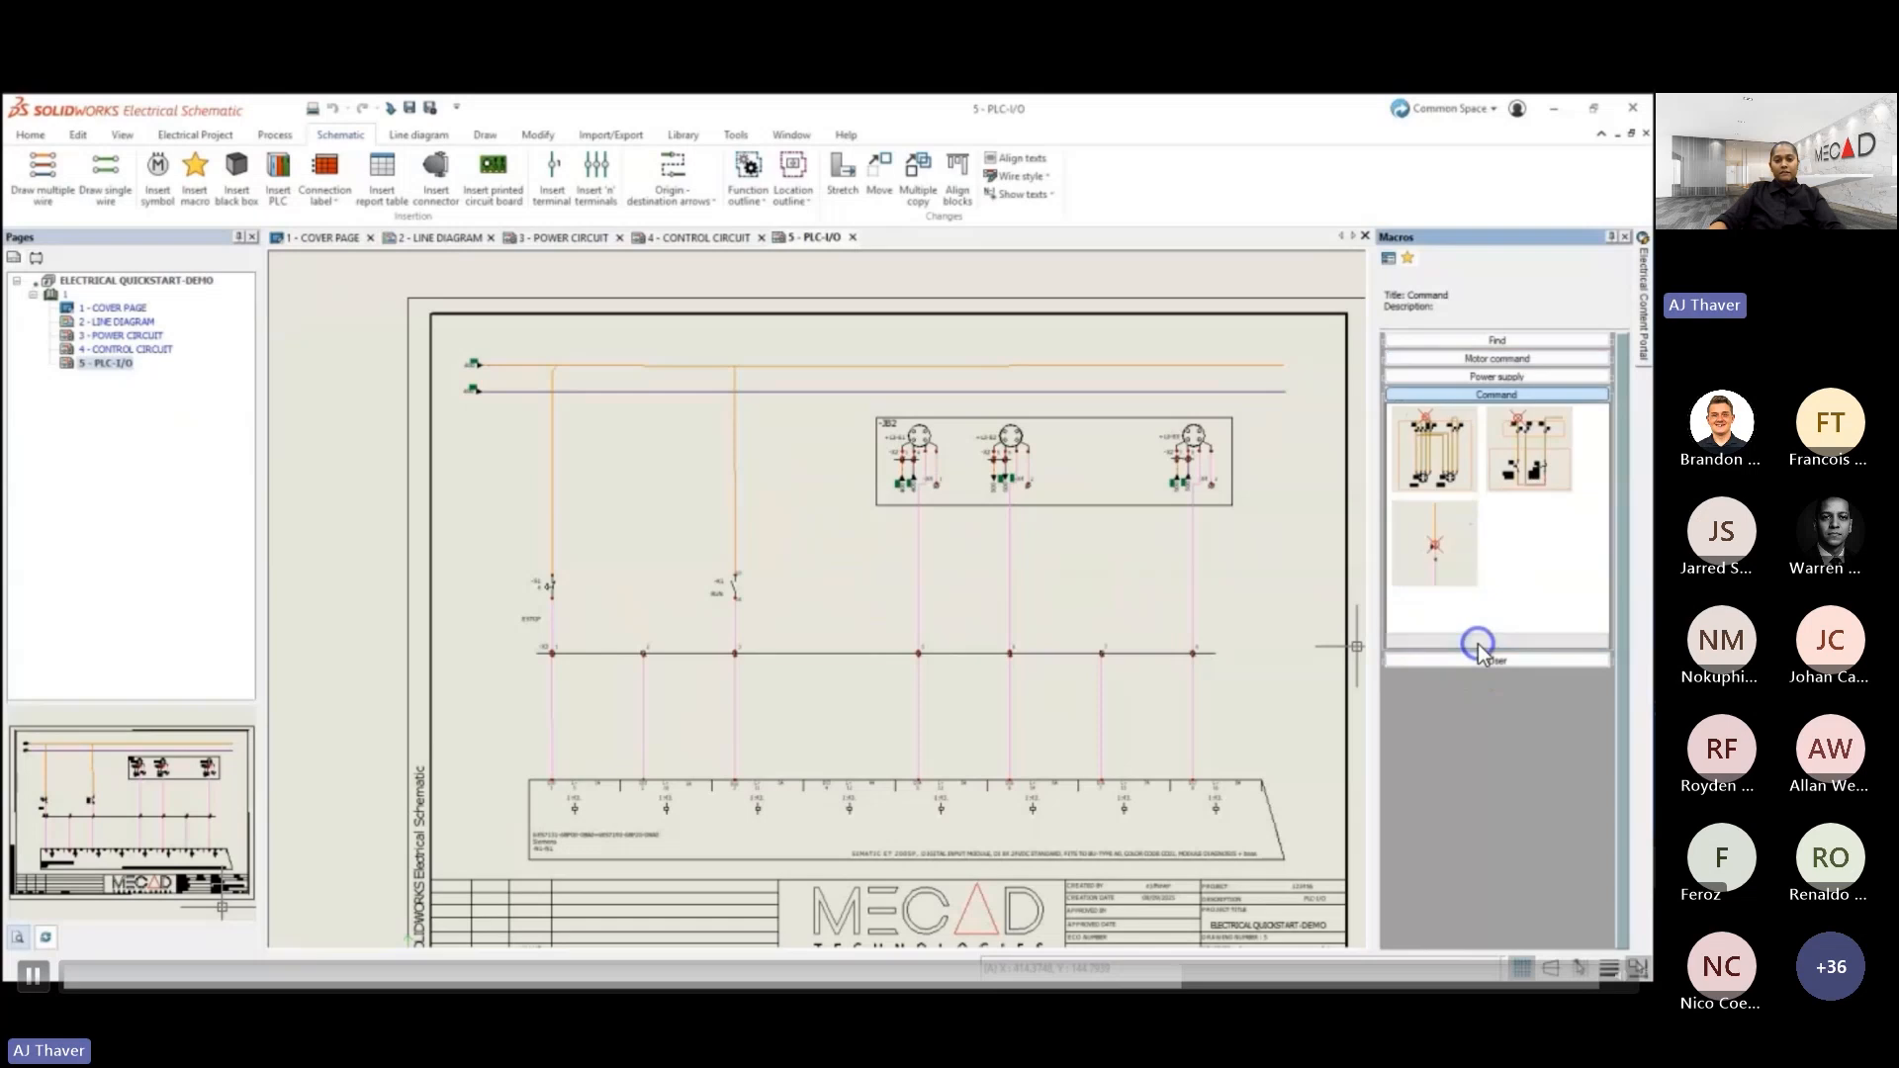
pyautogui.moveTo(1445, 568); pyautogui.dragTo(817, 578)
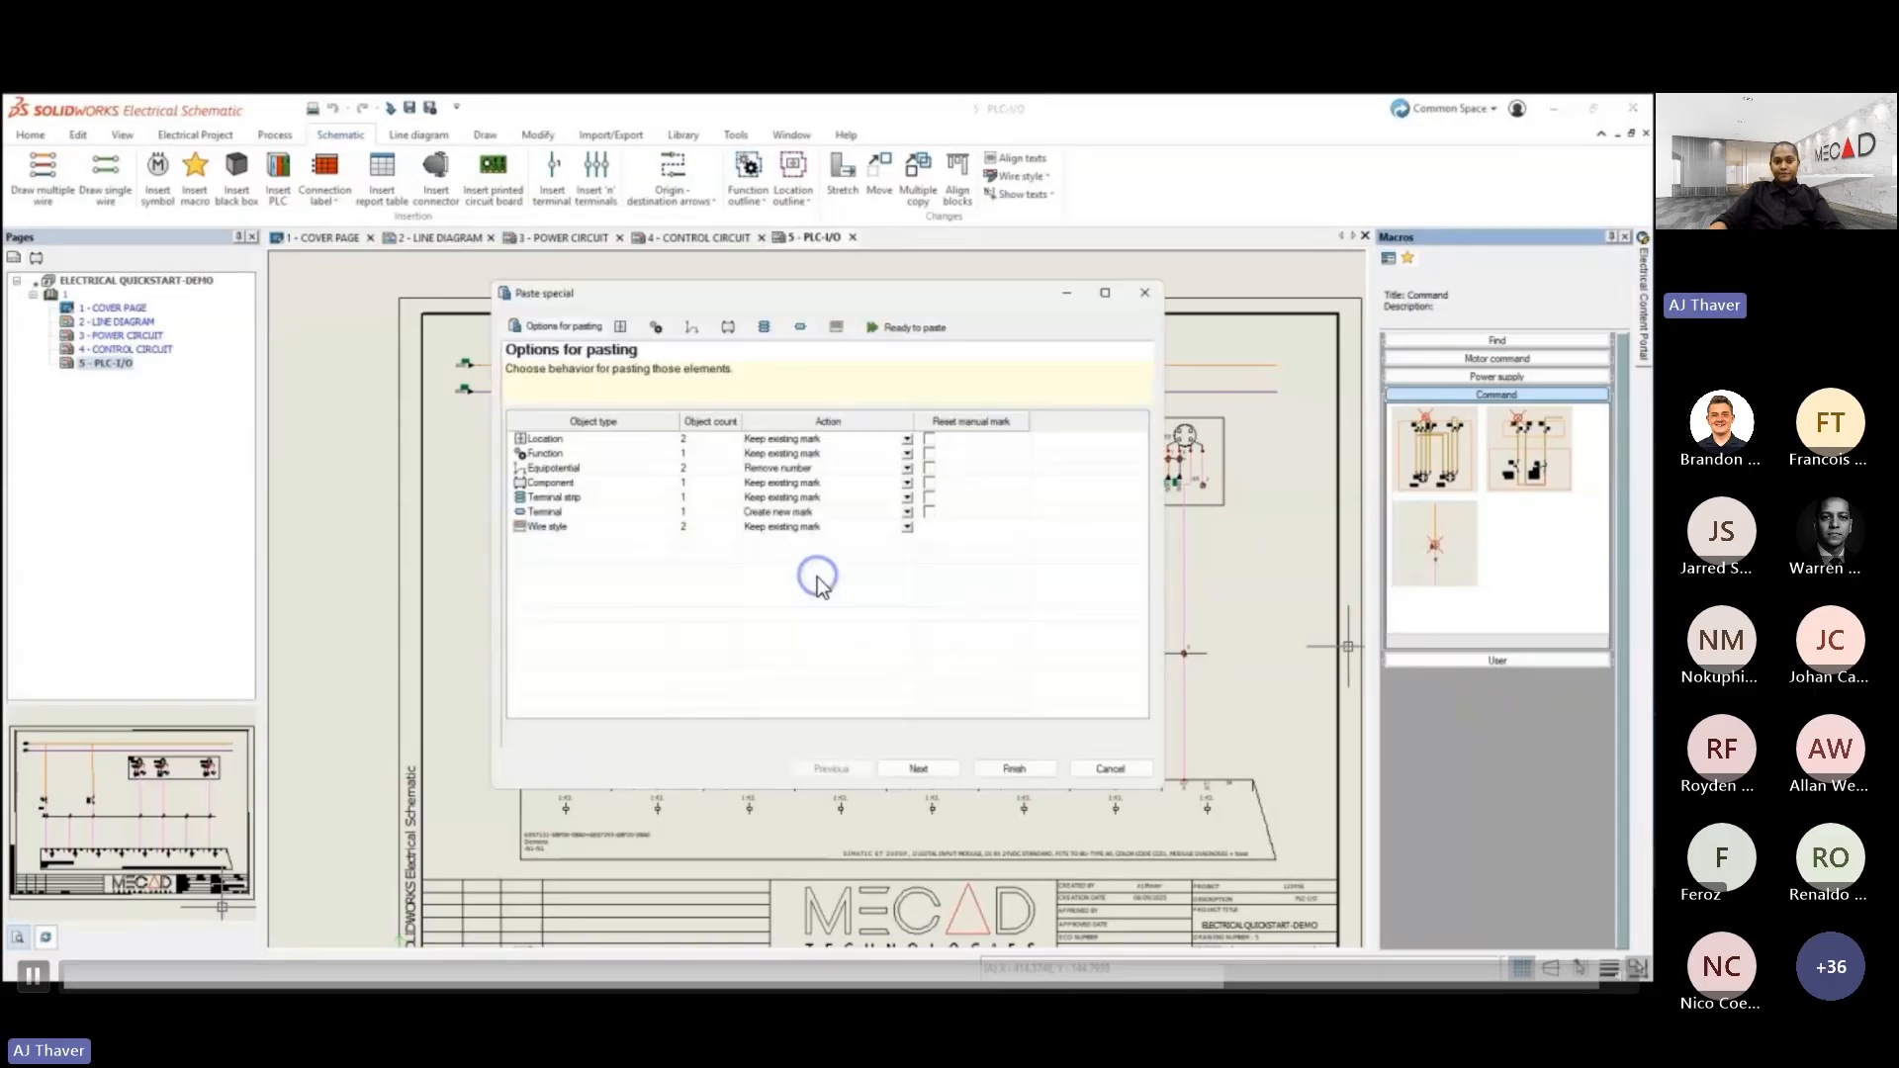
# - Finish pasting the macro onto the PLC drawing, keeping the proposed marks, including a new mark for the terminal
pyautogui.click(919, 769)
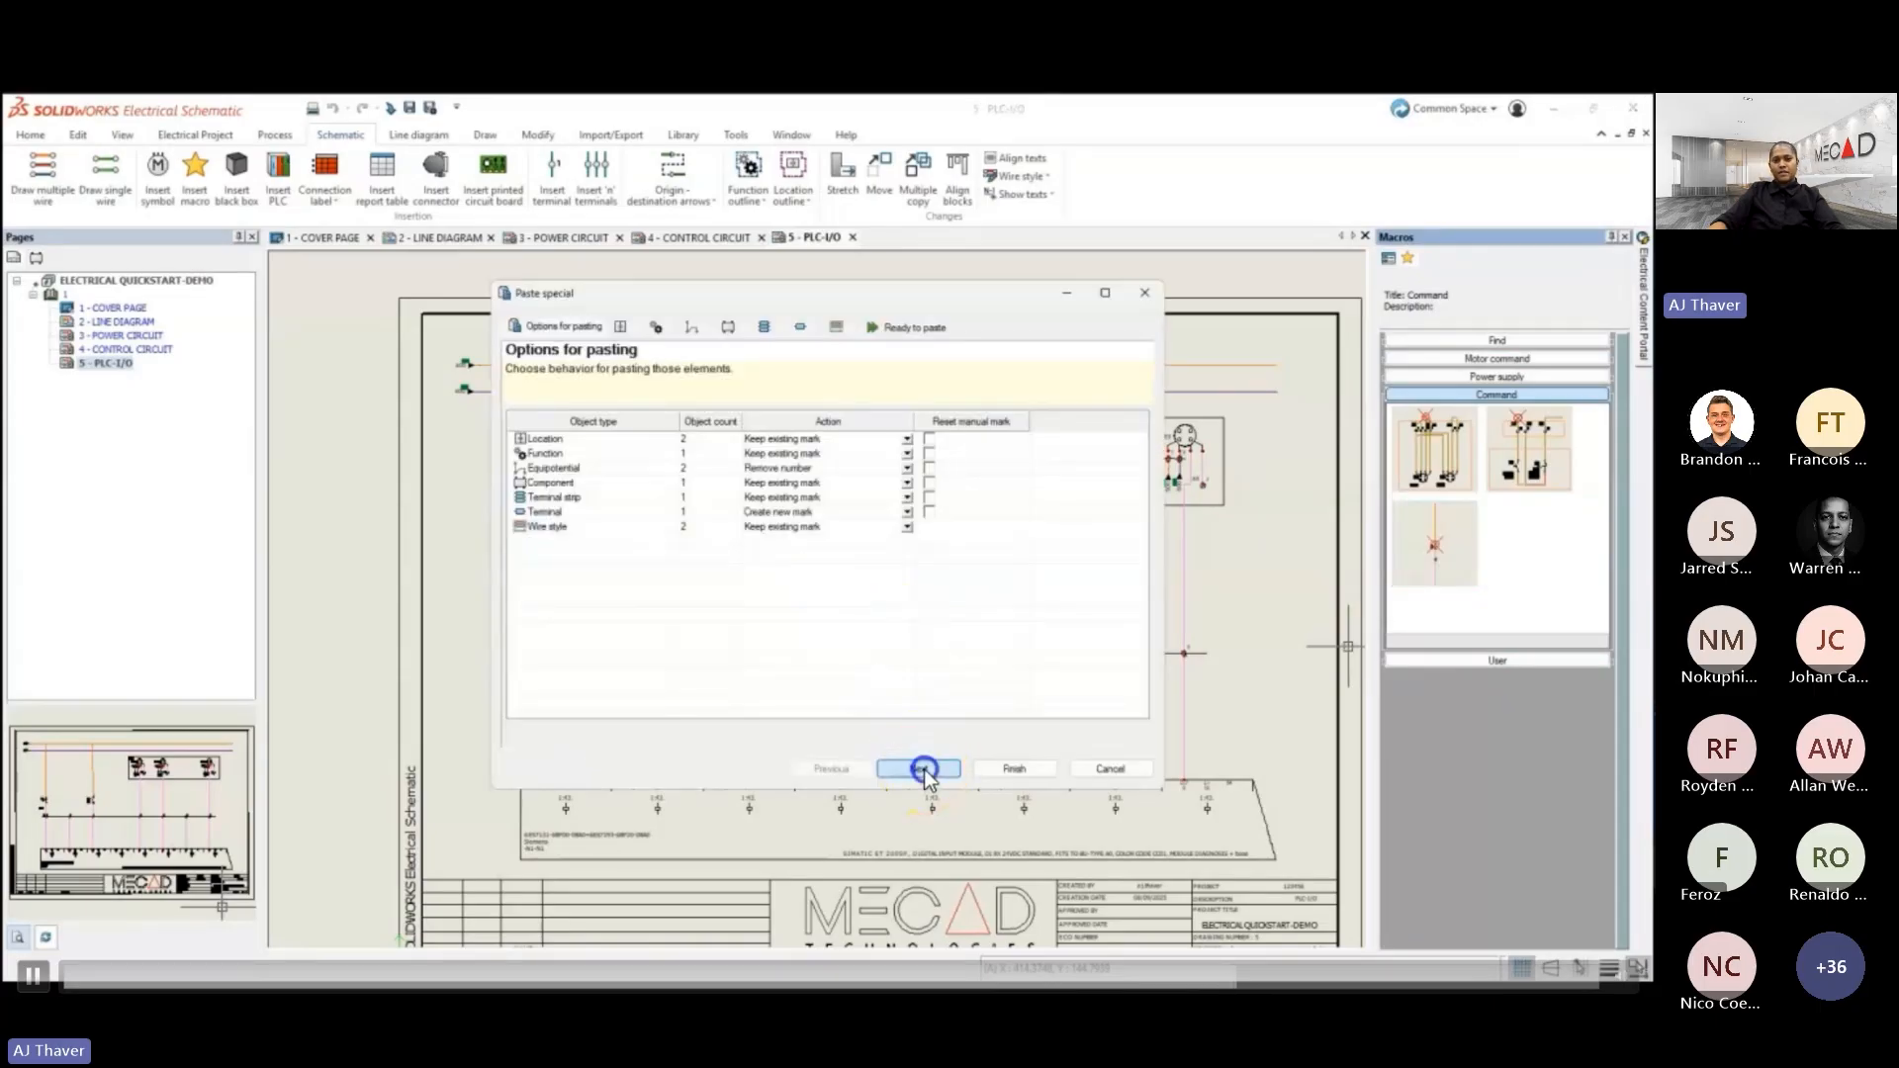
pyautogui.click(922, 770)
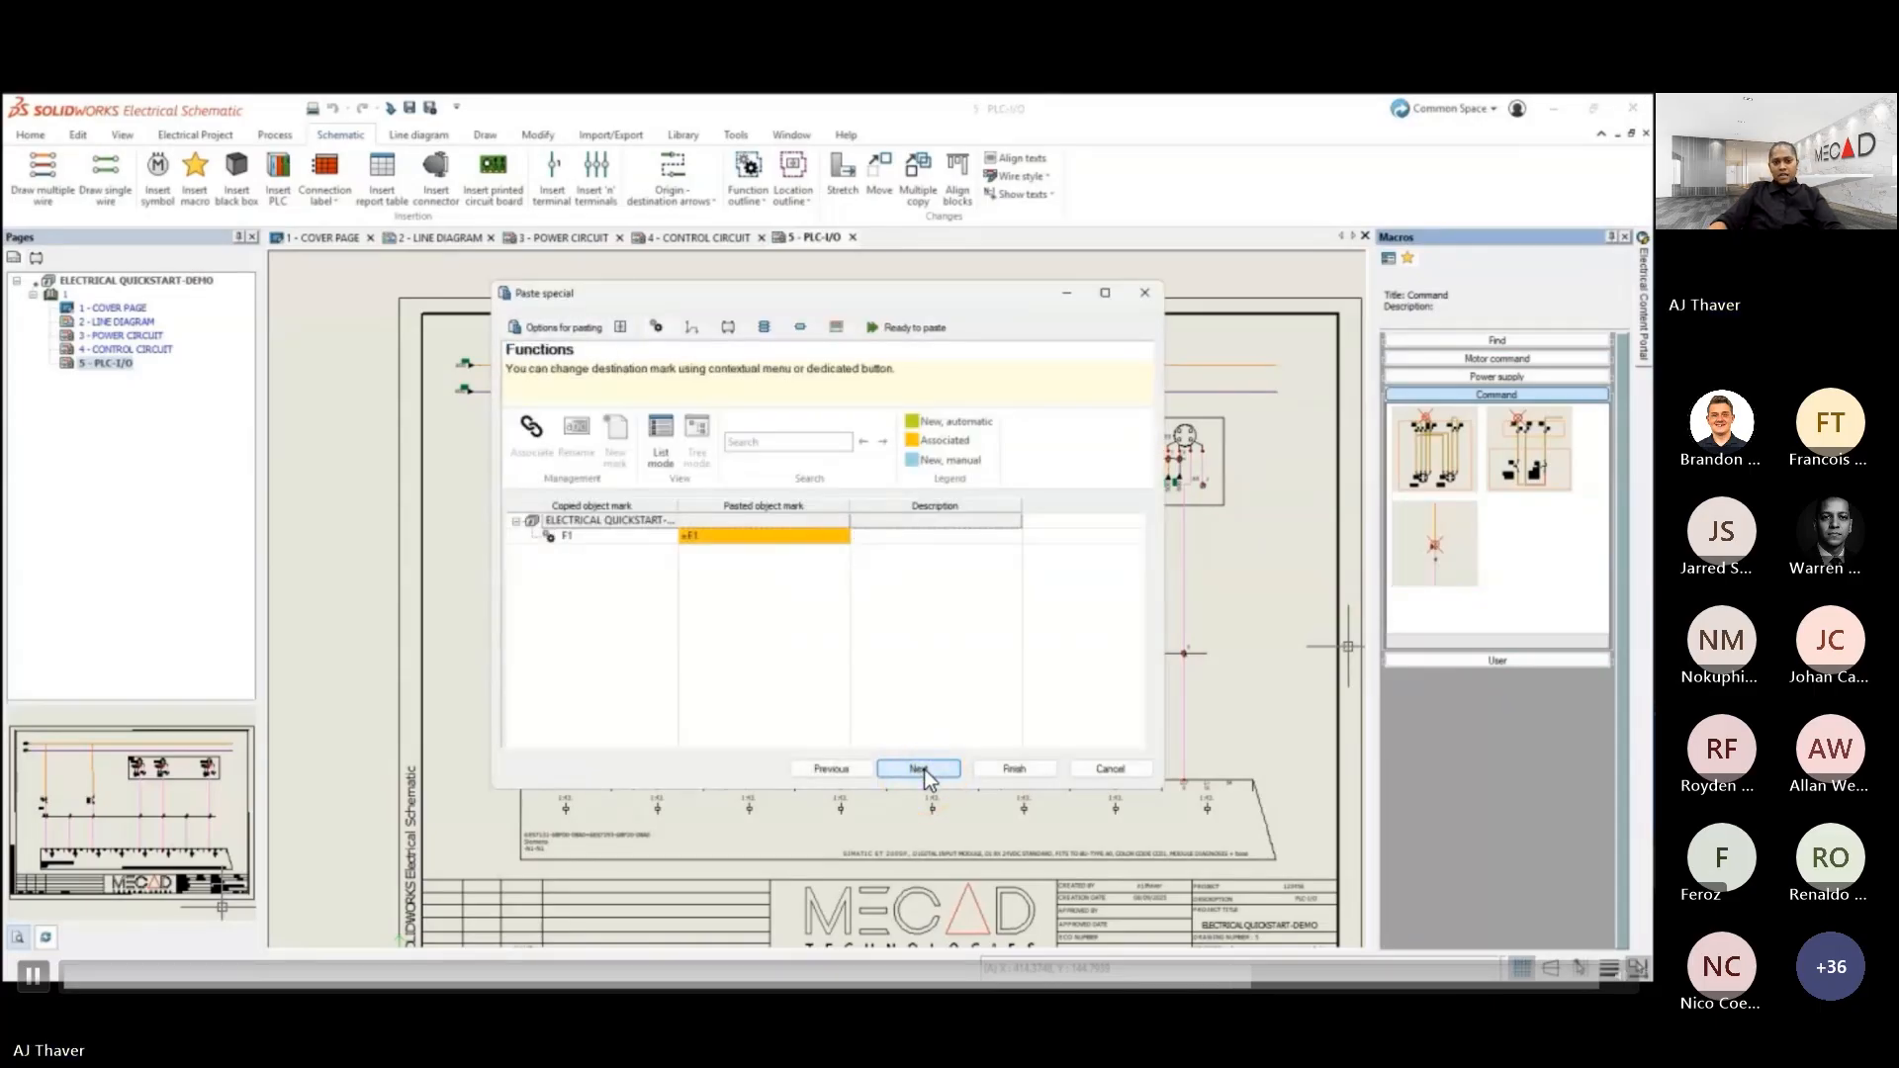
pyautogui.click(922, 769)
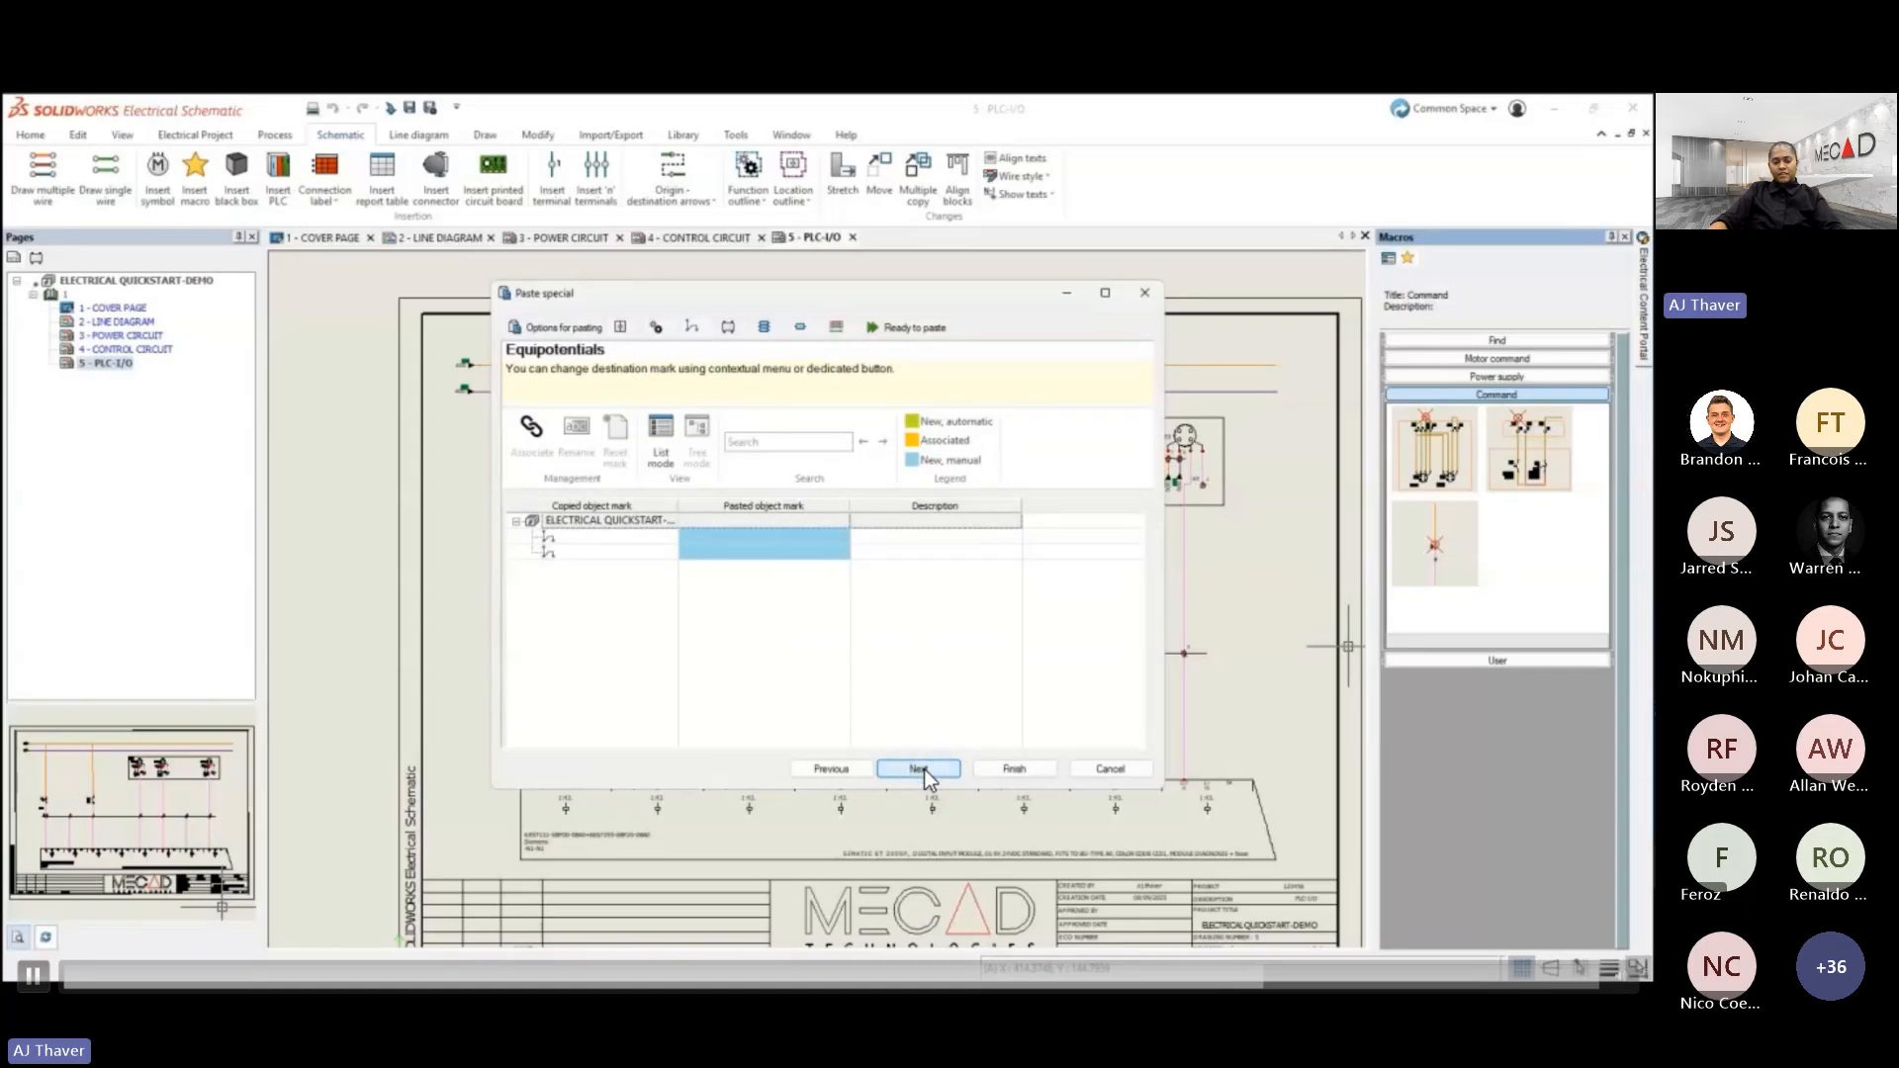
pyautogui.click(922, 769)
pyautogui.click(922, 768)
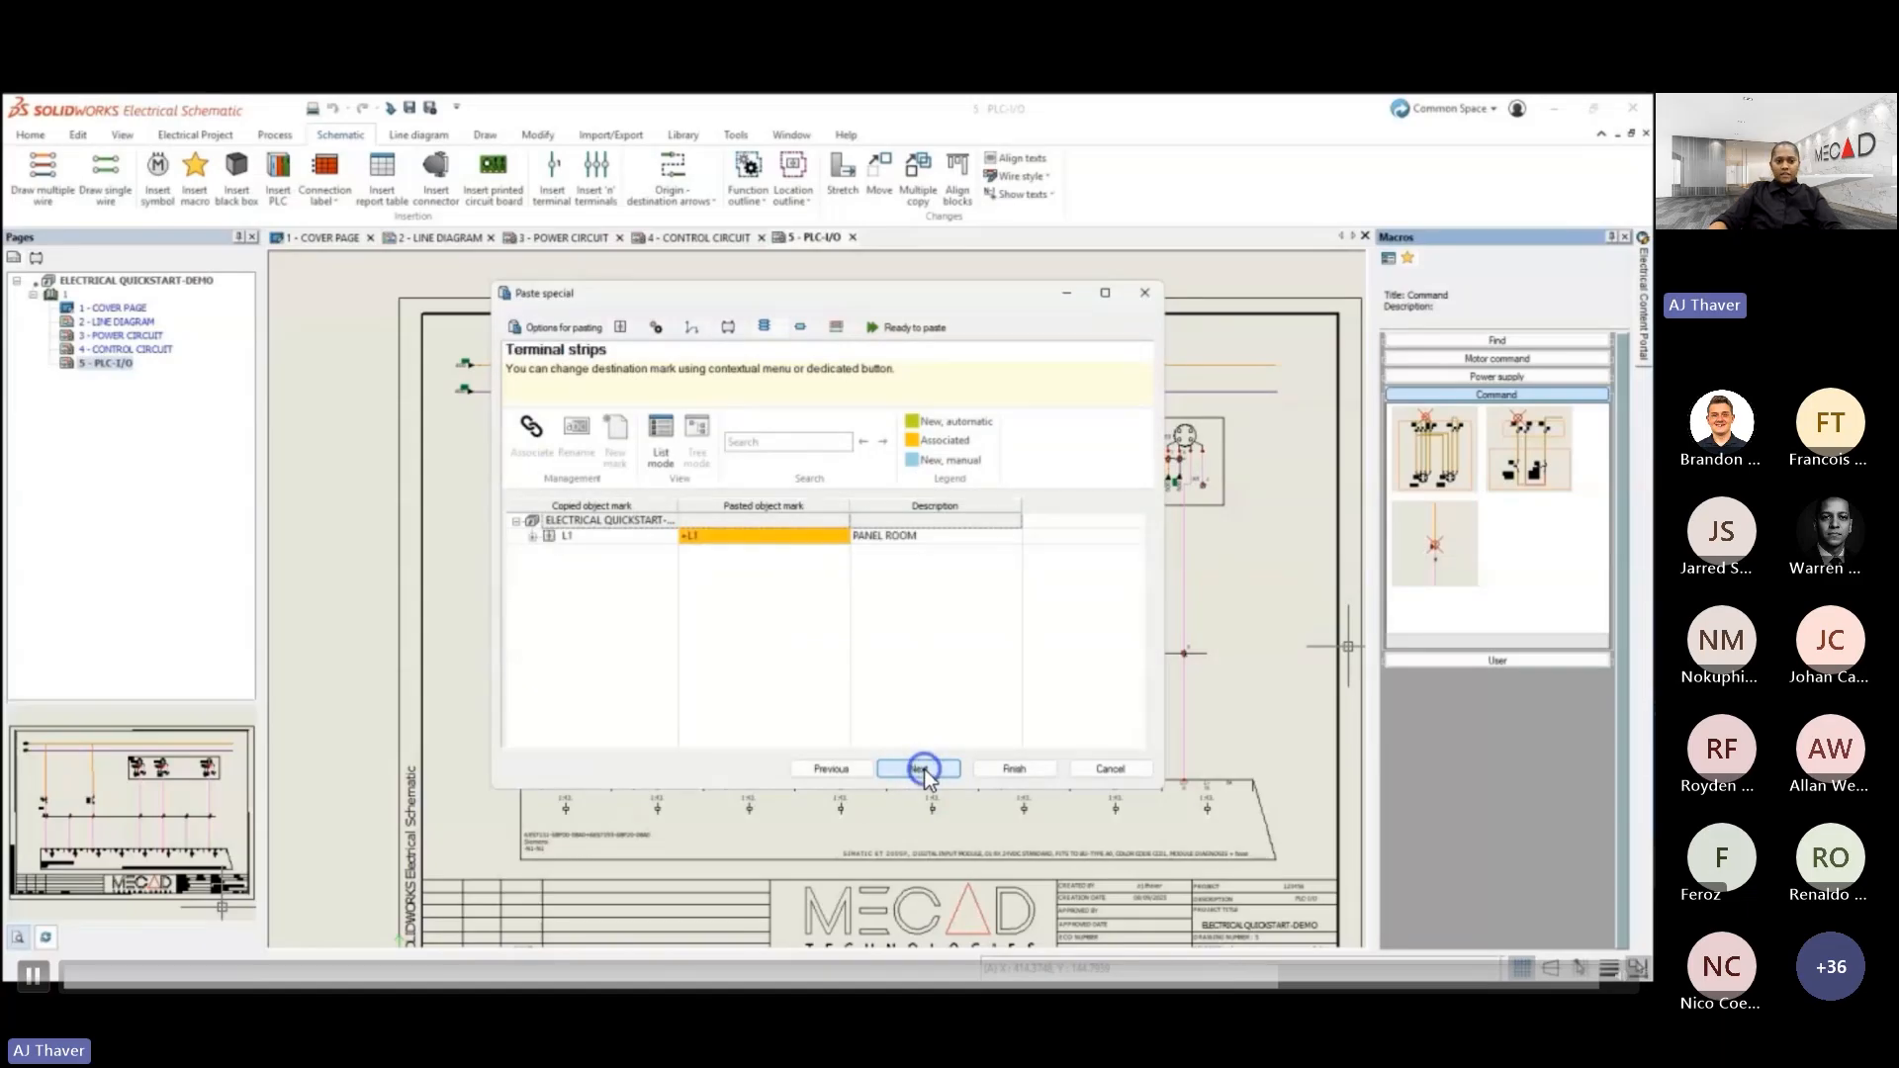
pyautogui.click(922, 768)
pyautogui.click(922, 769)
pyautogui.click(924, 769)
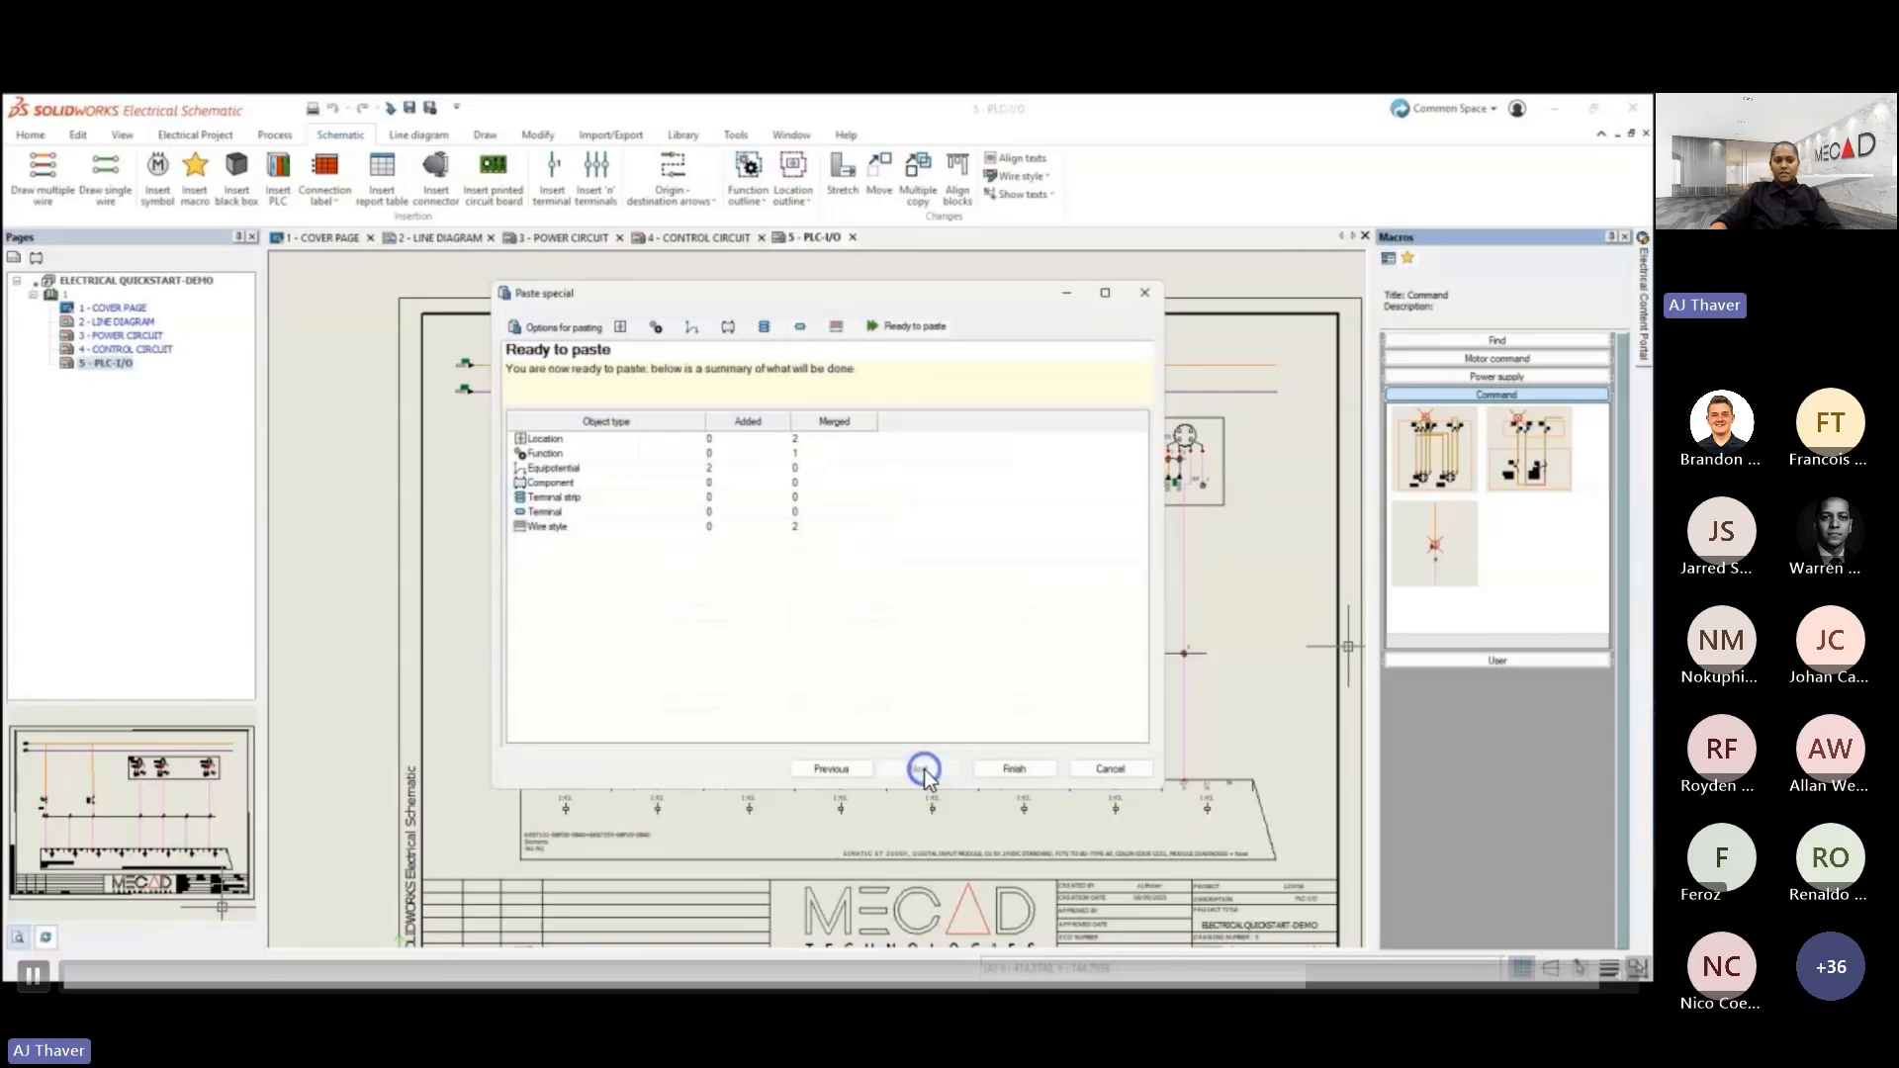
pyautogui.click(997, 770)
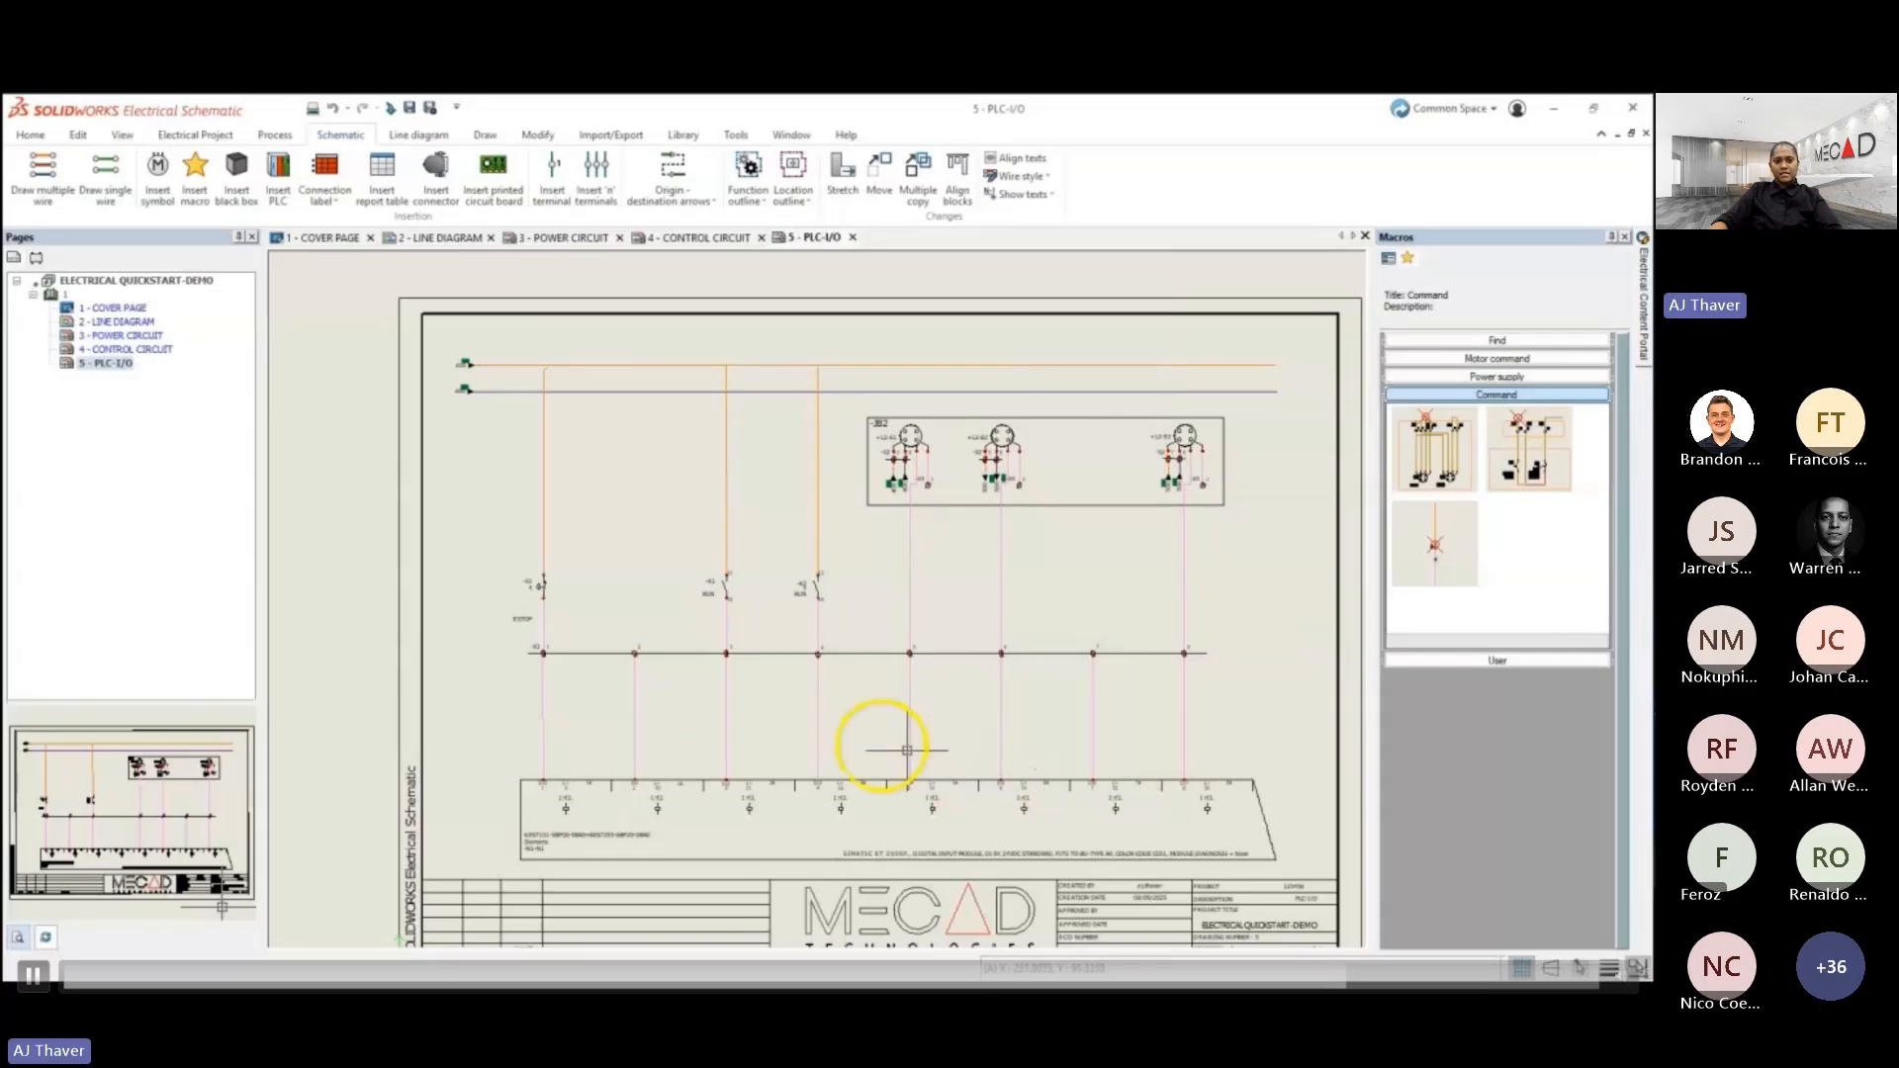
# - Return to the 4 - CONTROL CIRCUIT drawing and save its whole circuit as a macro titled FORWARD-REVERSE STARTER in the Motor command group
pyautogui.doubleClick(136, 351)
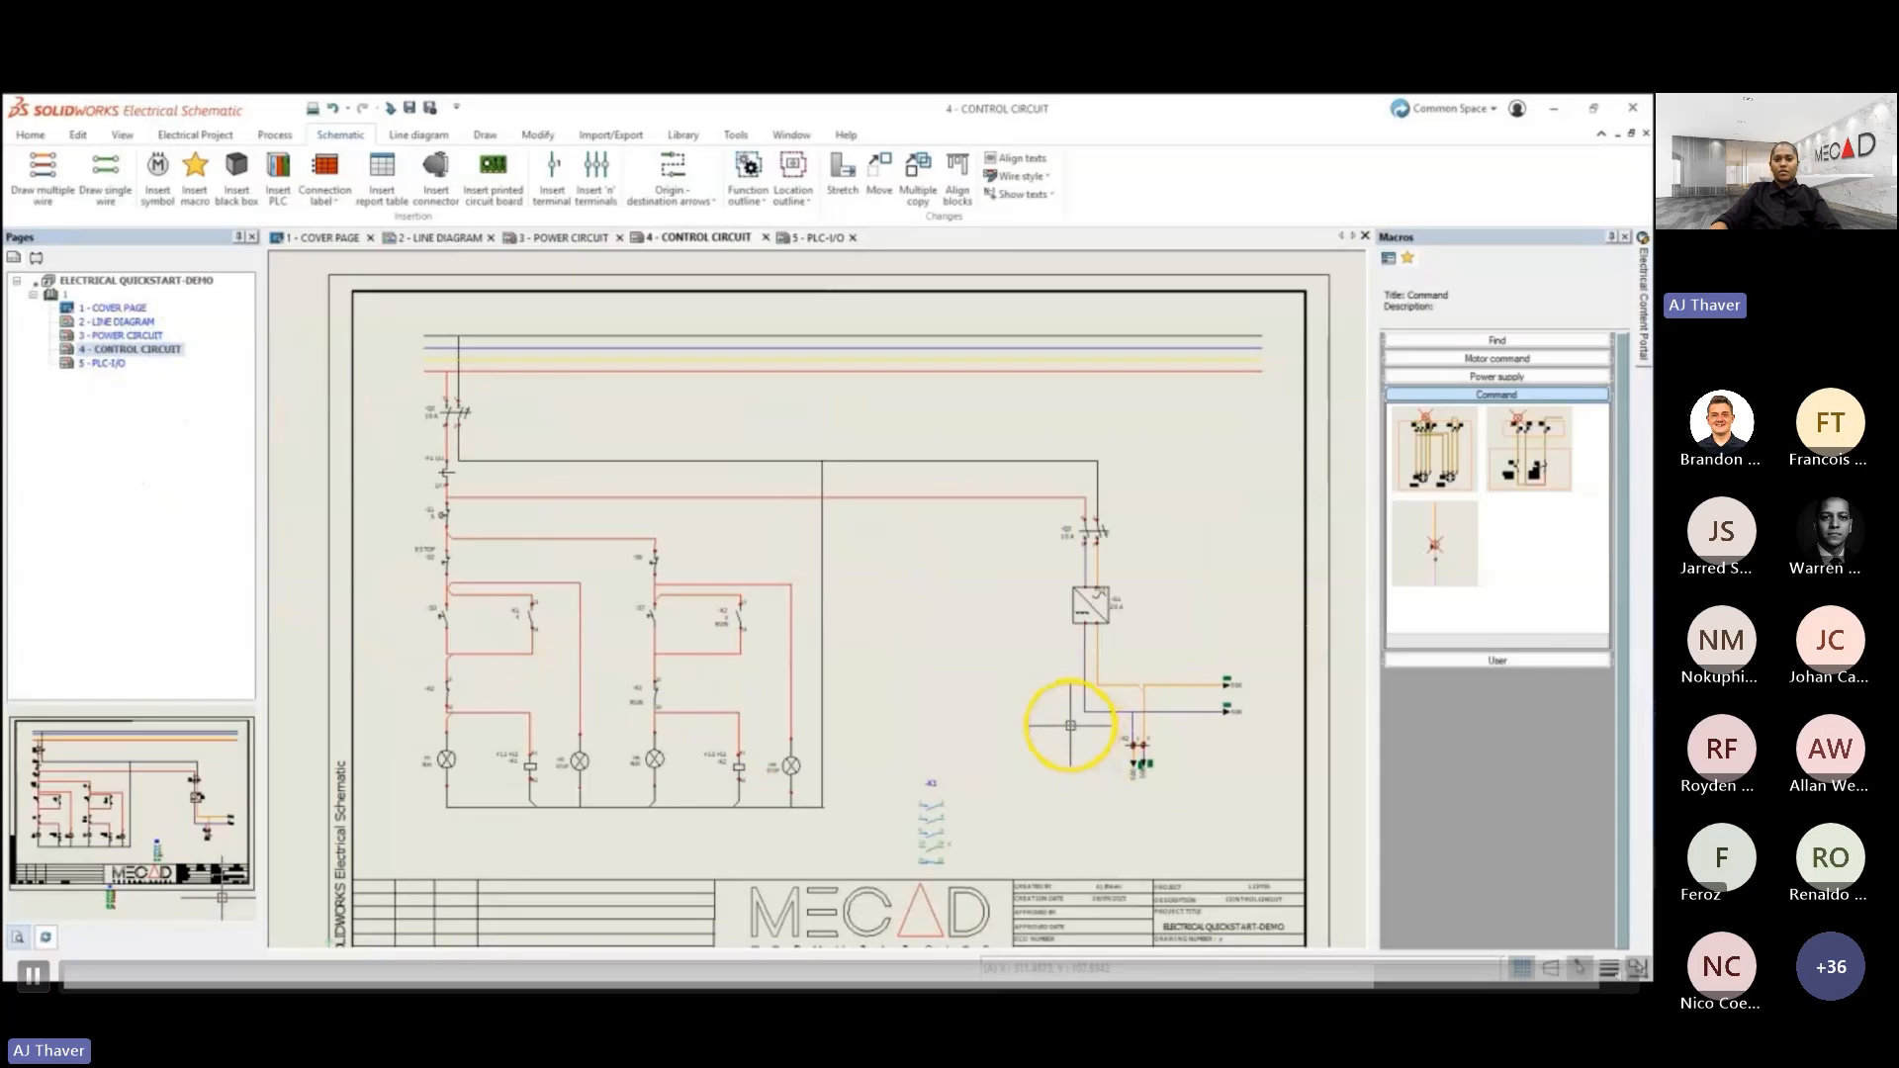
pyautogui.scroll(1, 1070, 723)
pyautogui.scroll(-1, 1066, 721)
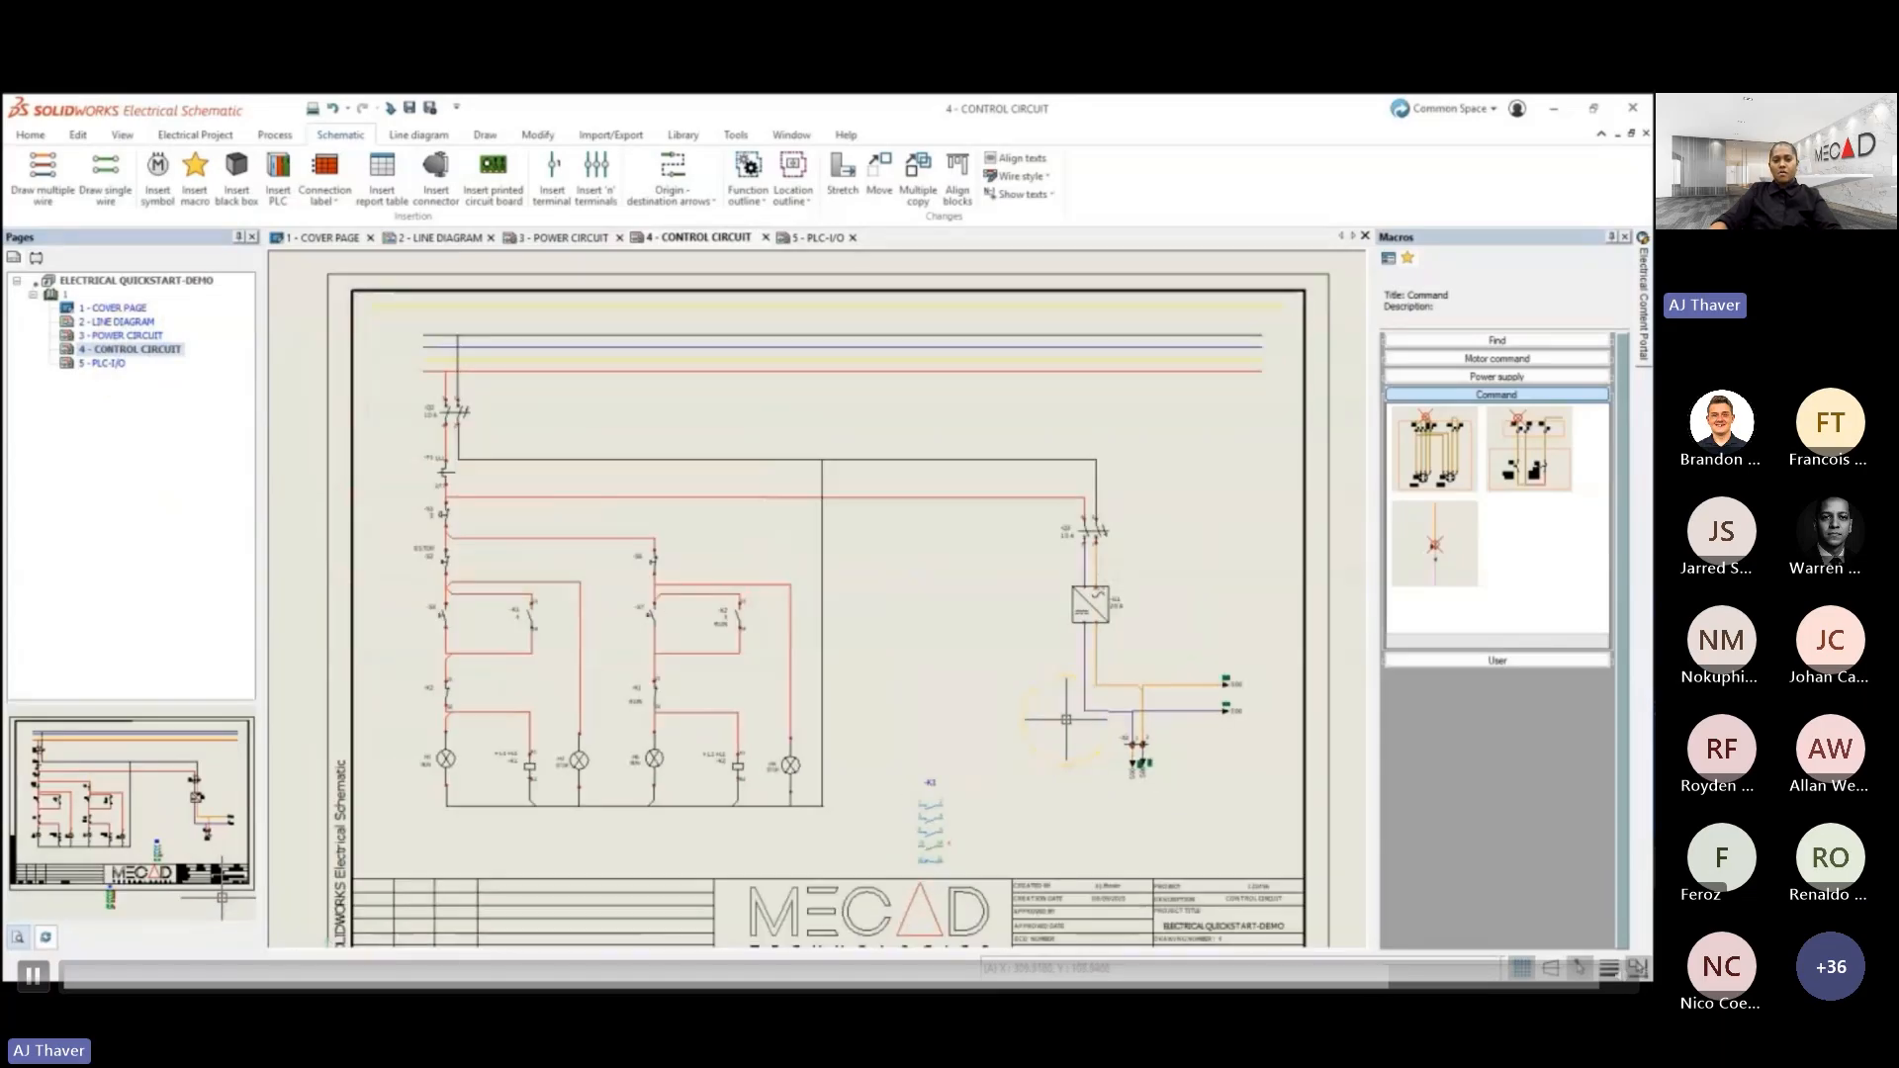
pyautogui.scroll(-1, 1060, 716)
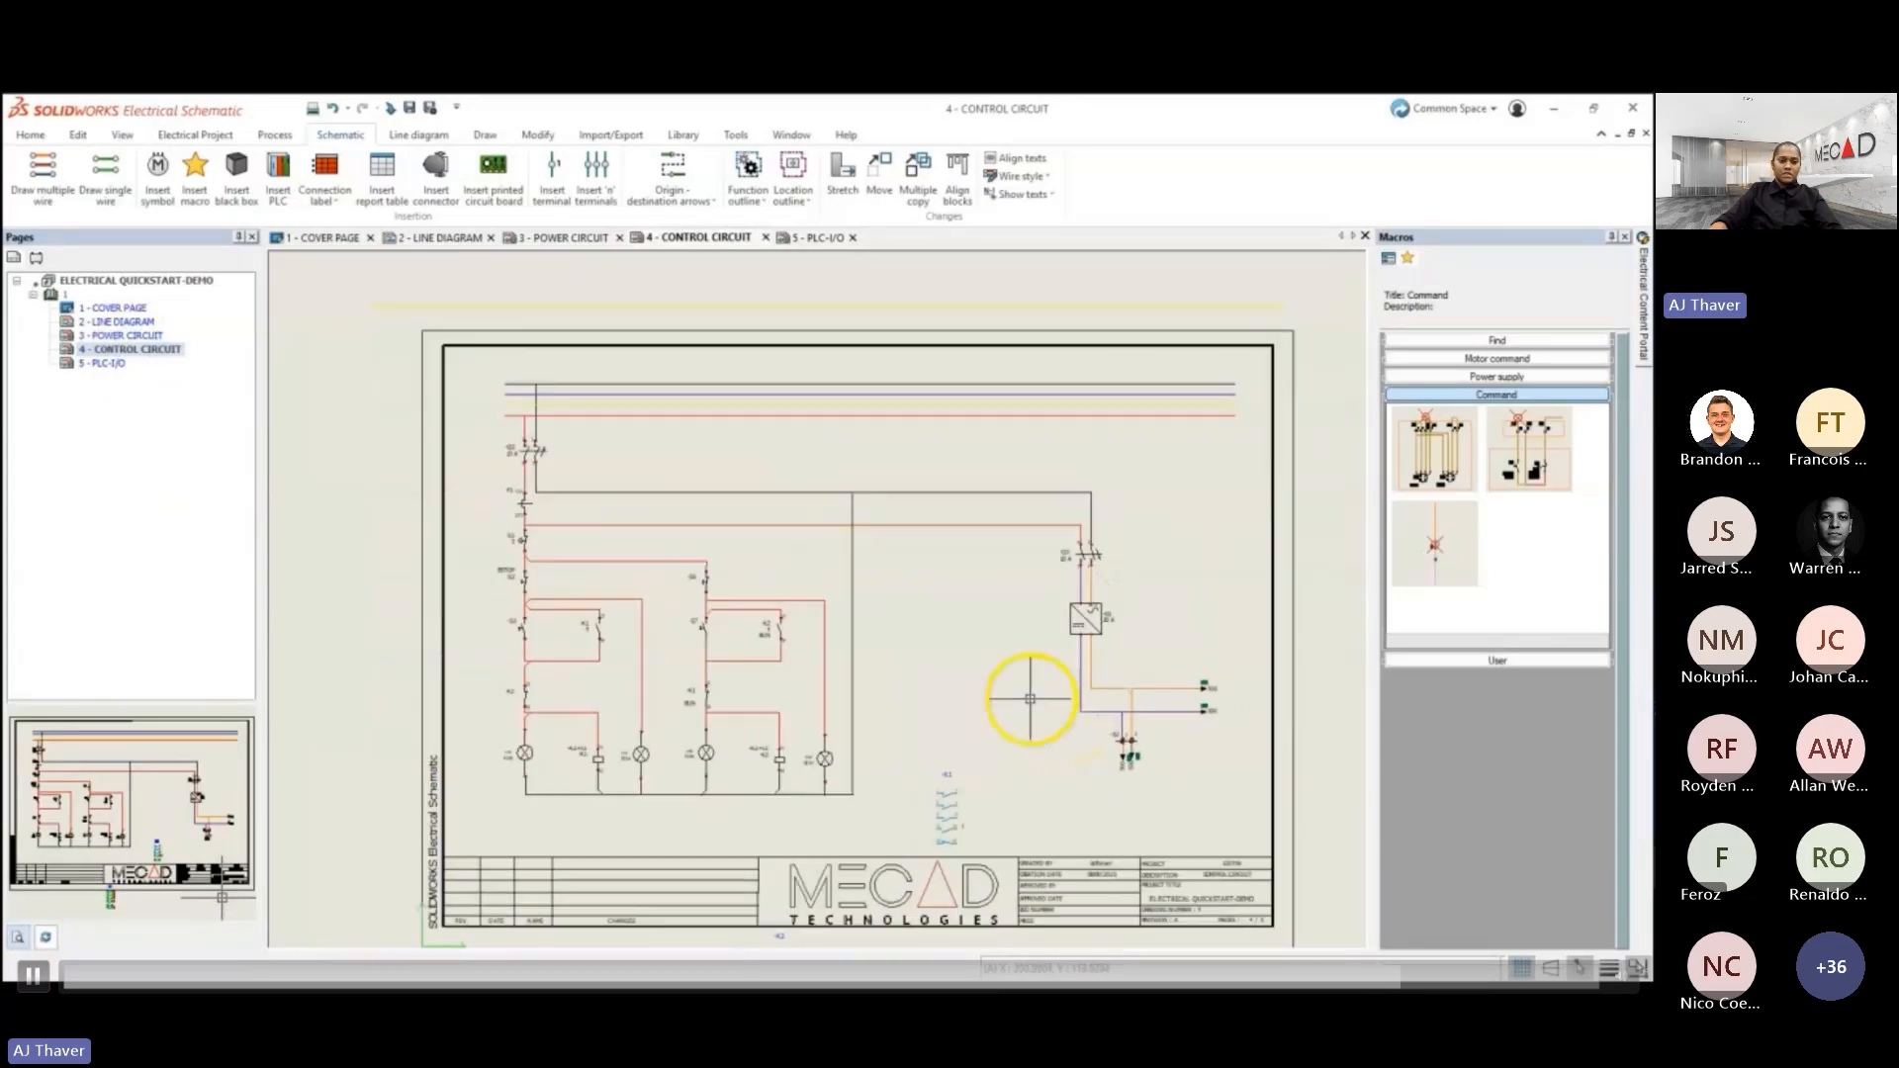
pyautogui.hotkey('ctrl', 'a')
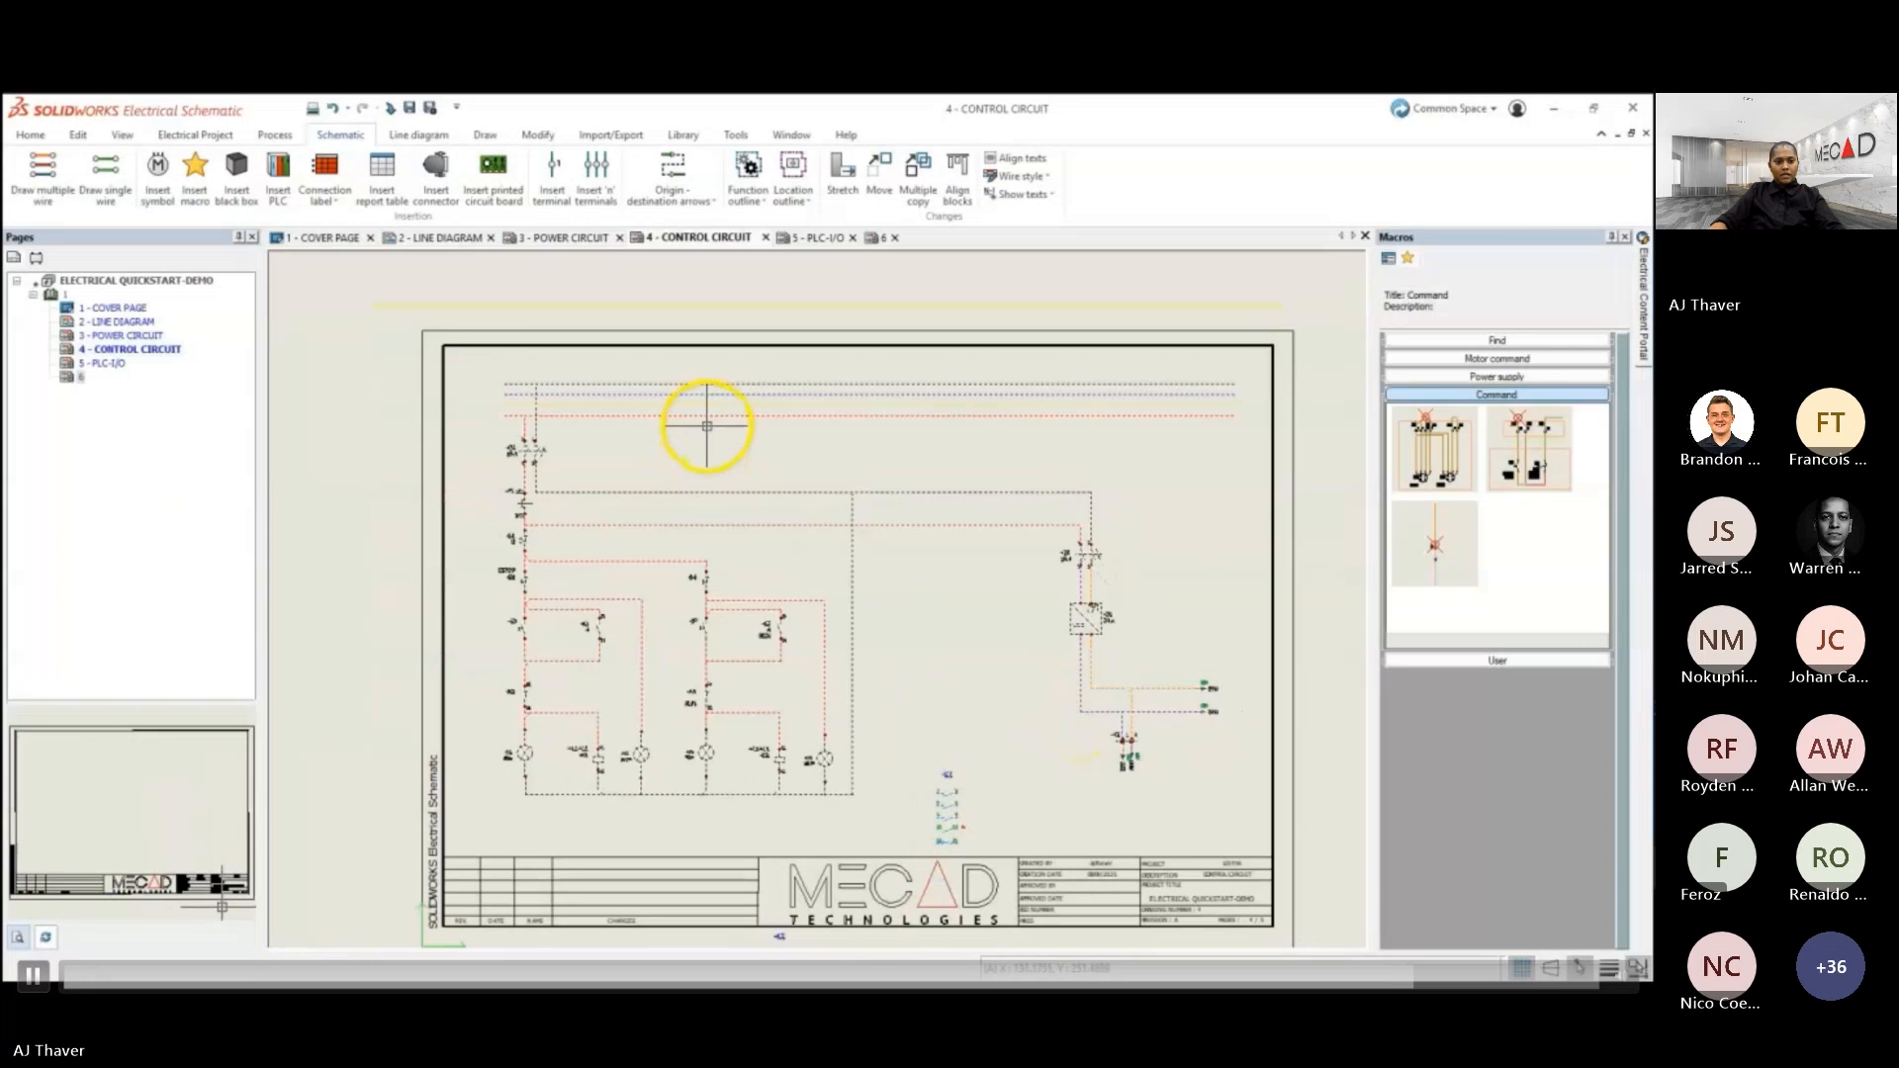
pyautogui.click(772, 418)
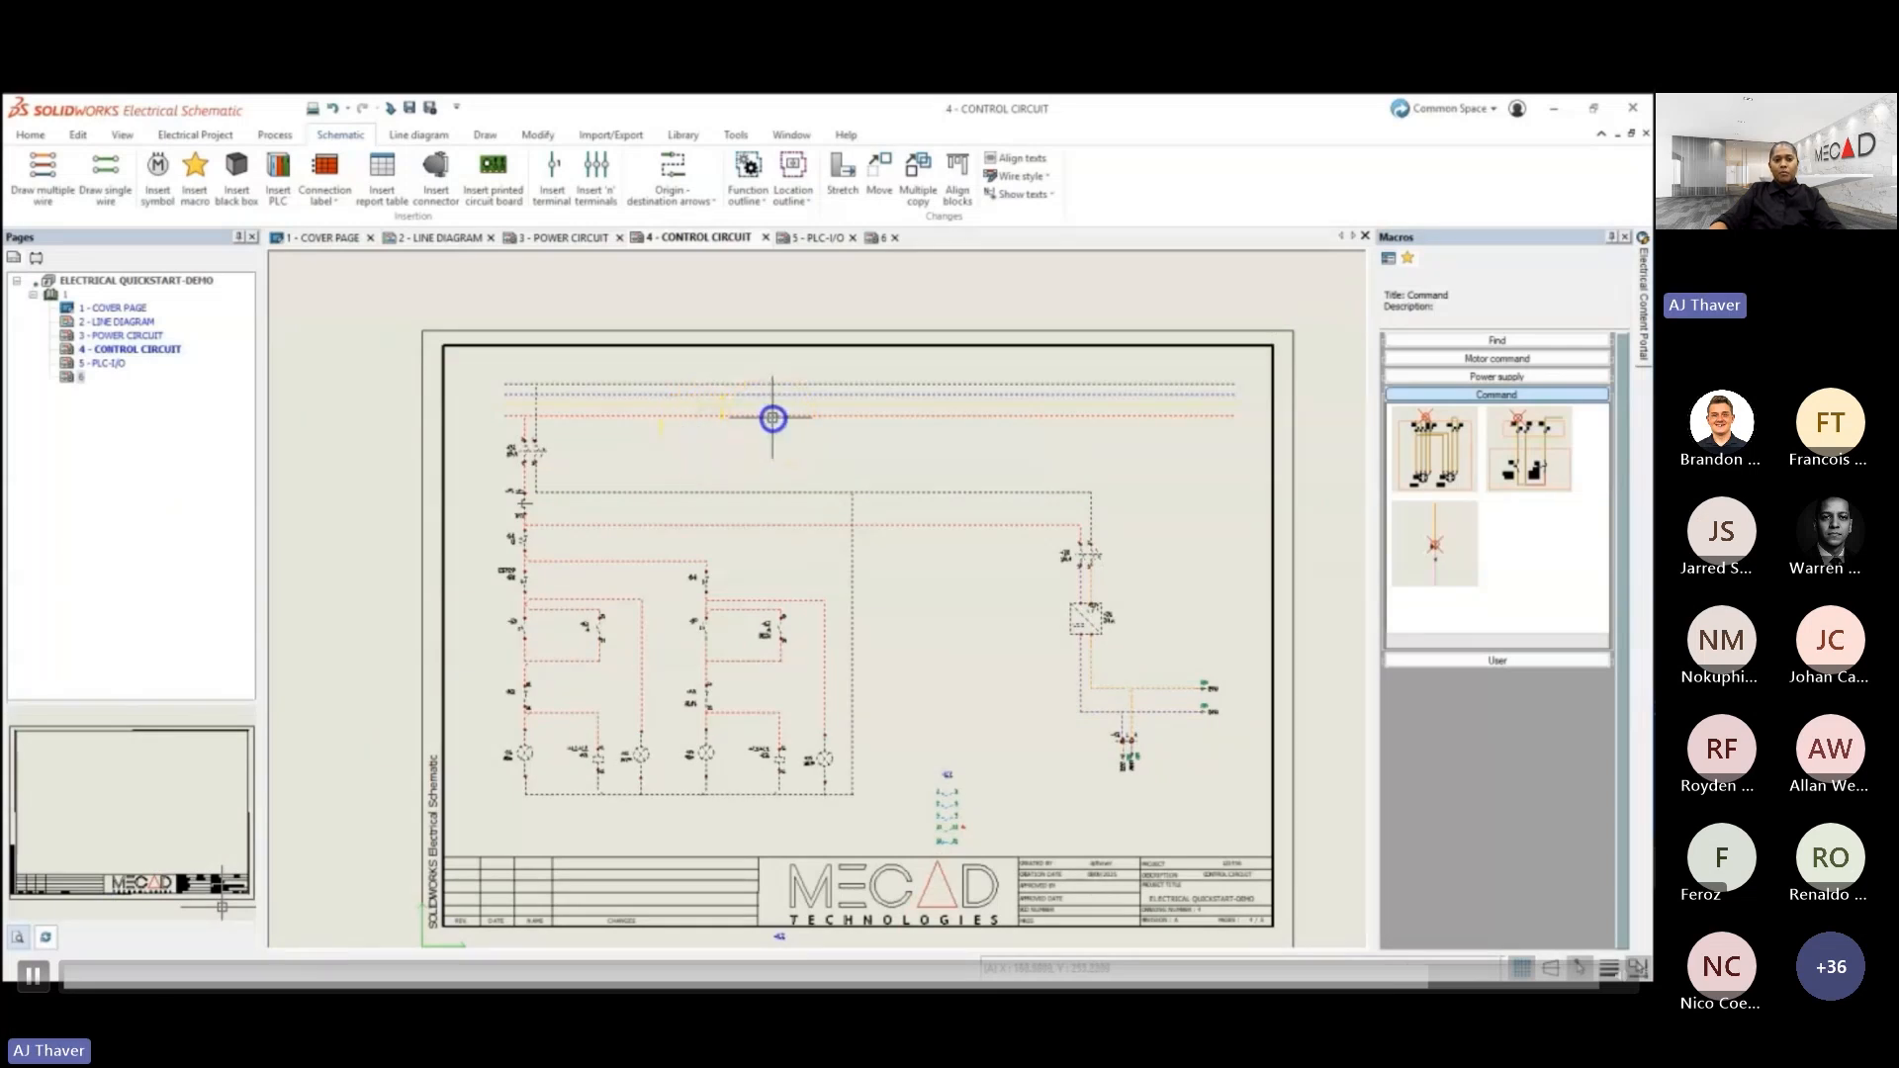
pyautogui.click(1436, 358)
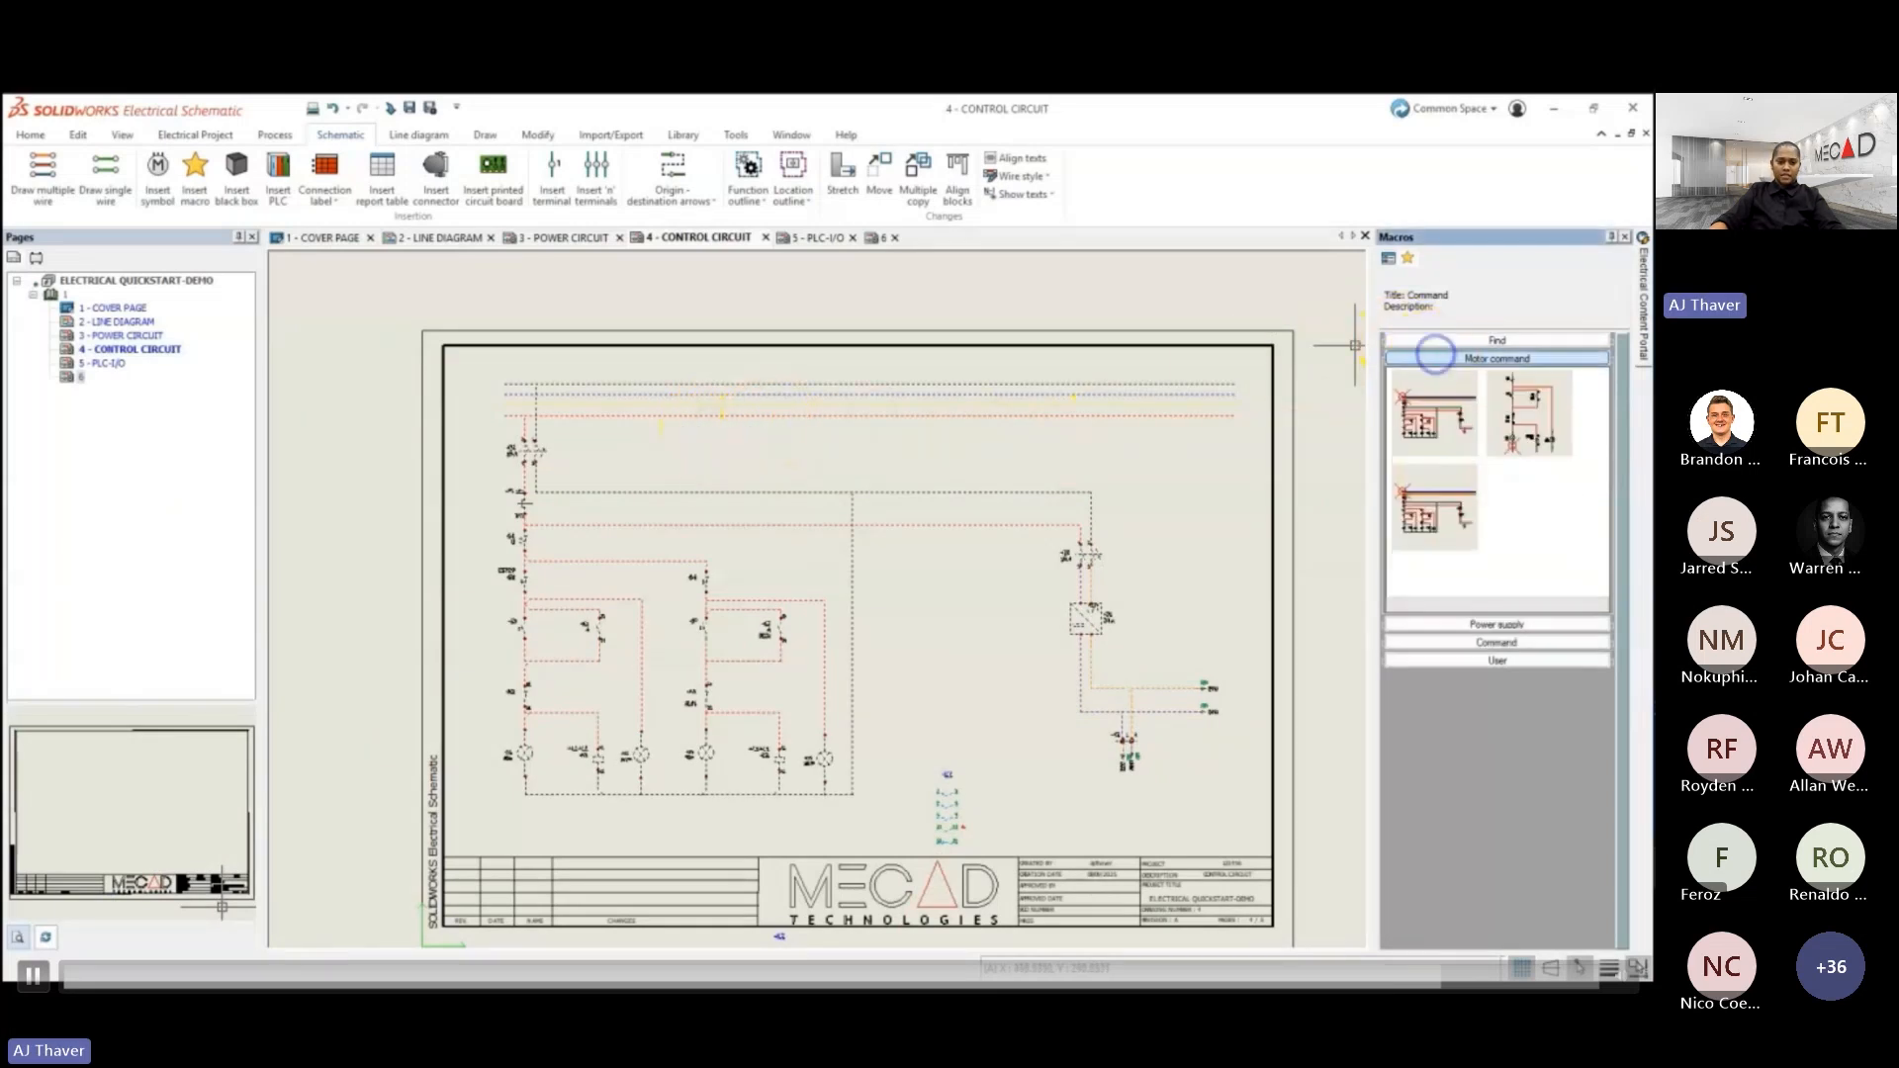
pyautogui.moveTo(1203, 388); pyautogui.dragTo(1496, 517)
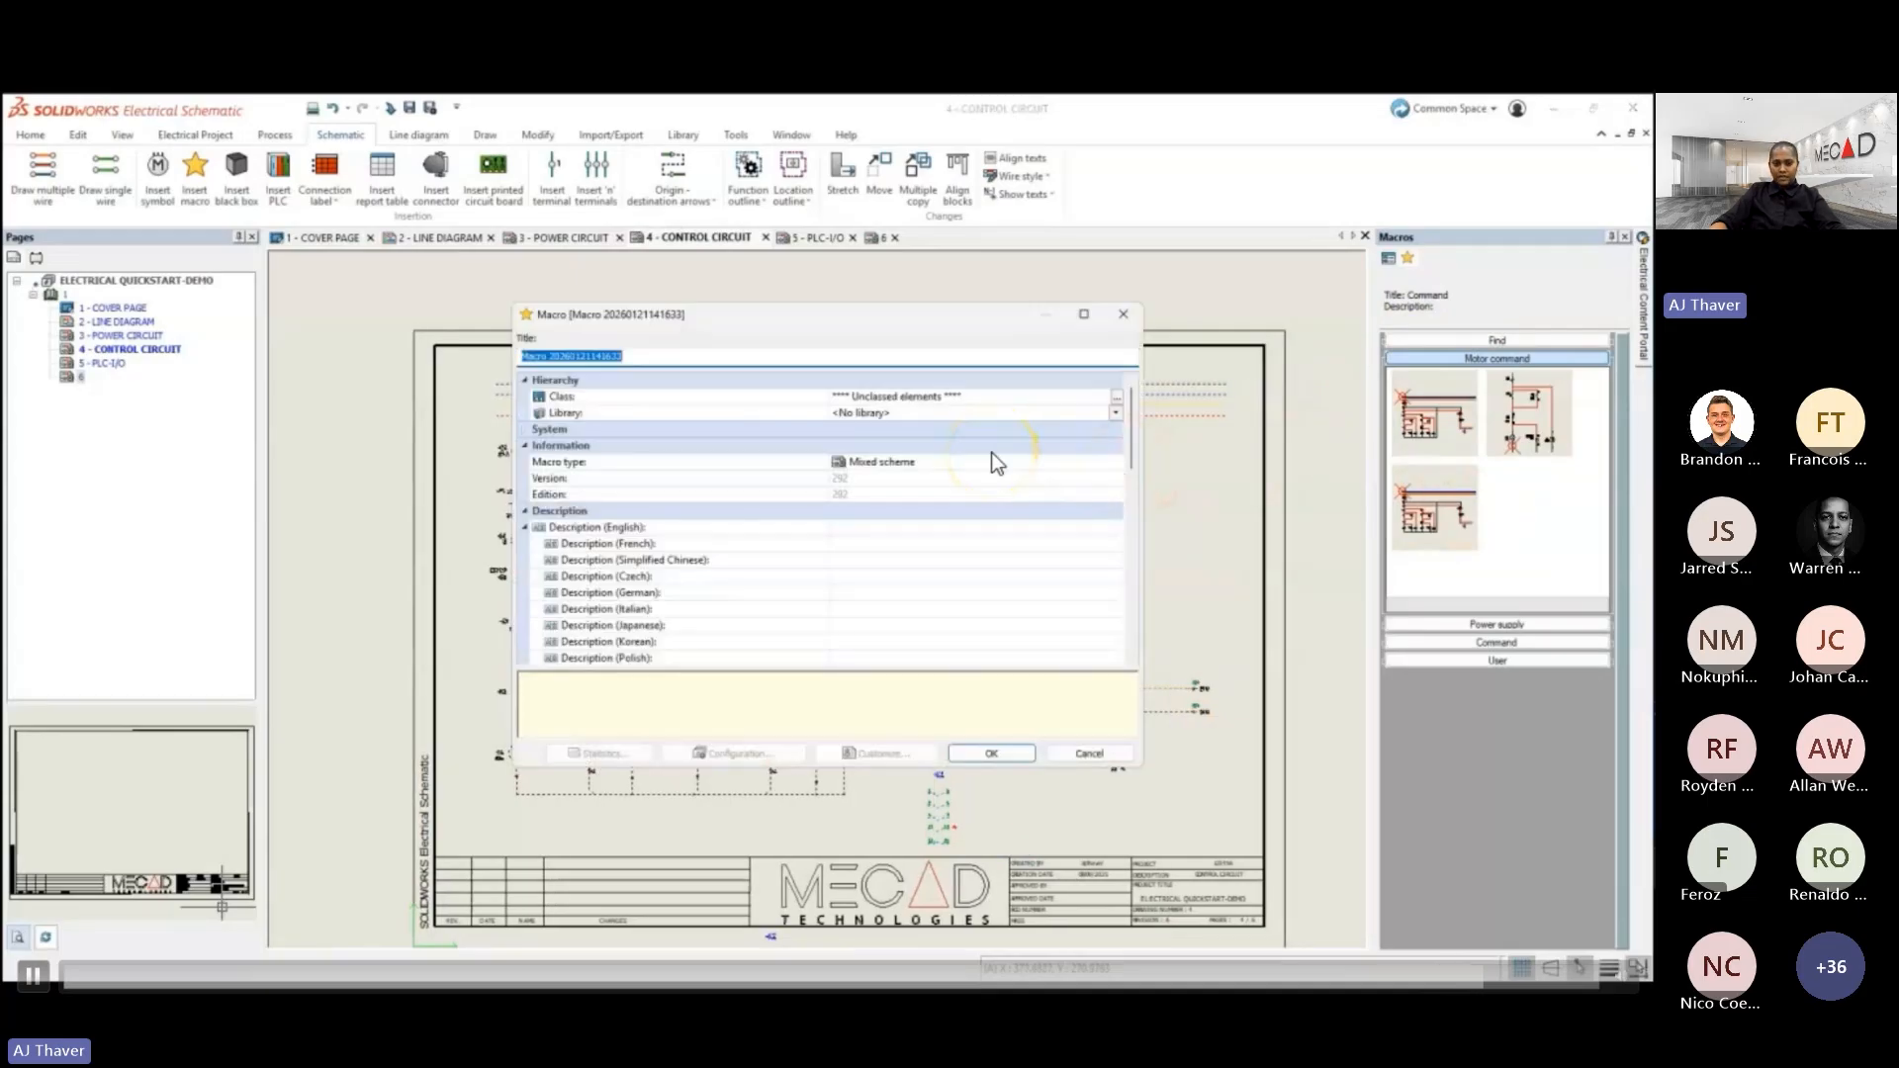
pyautogui.write('P')
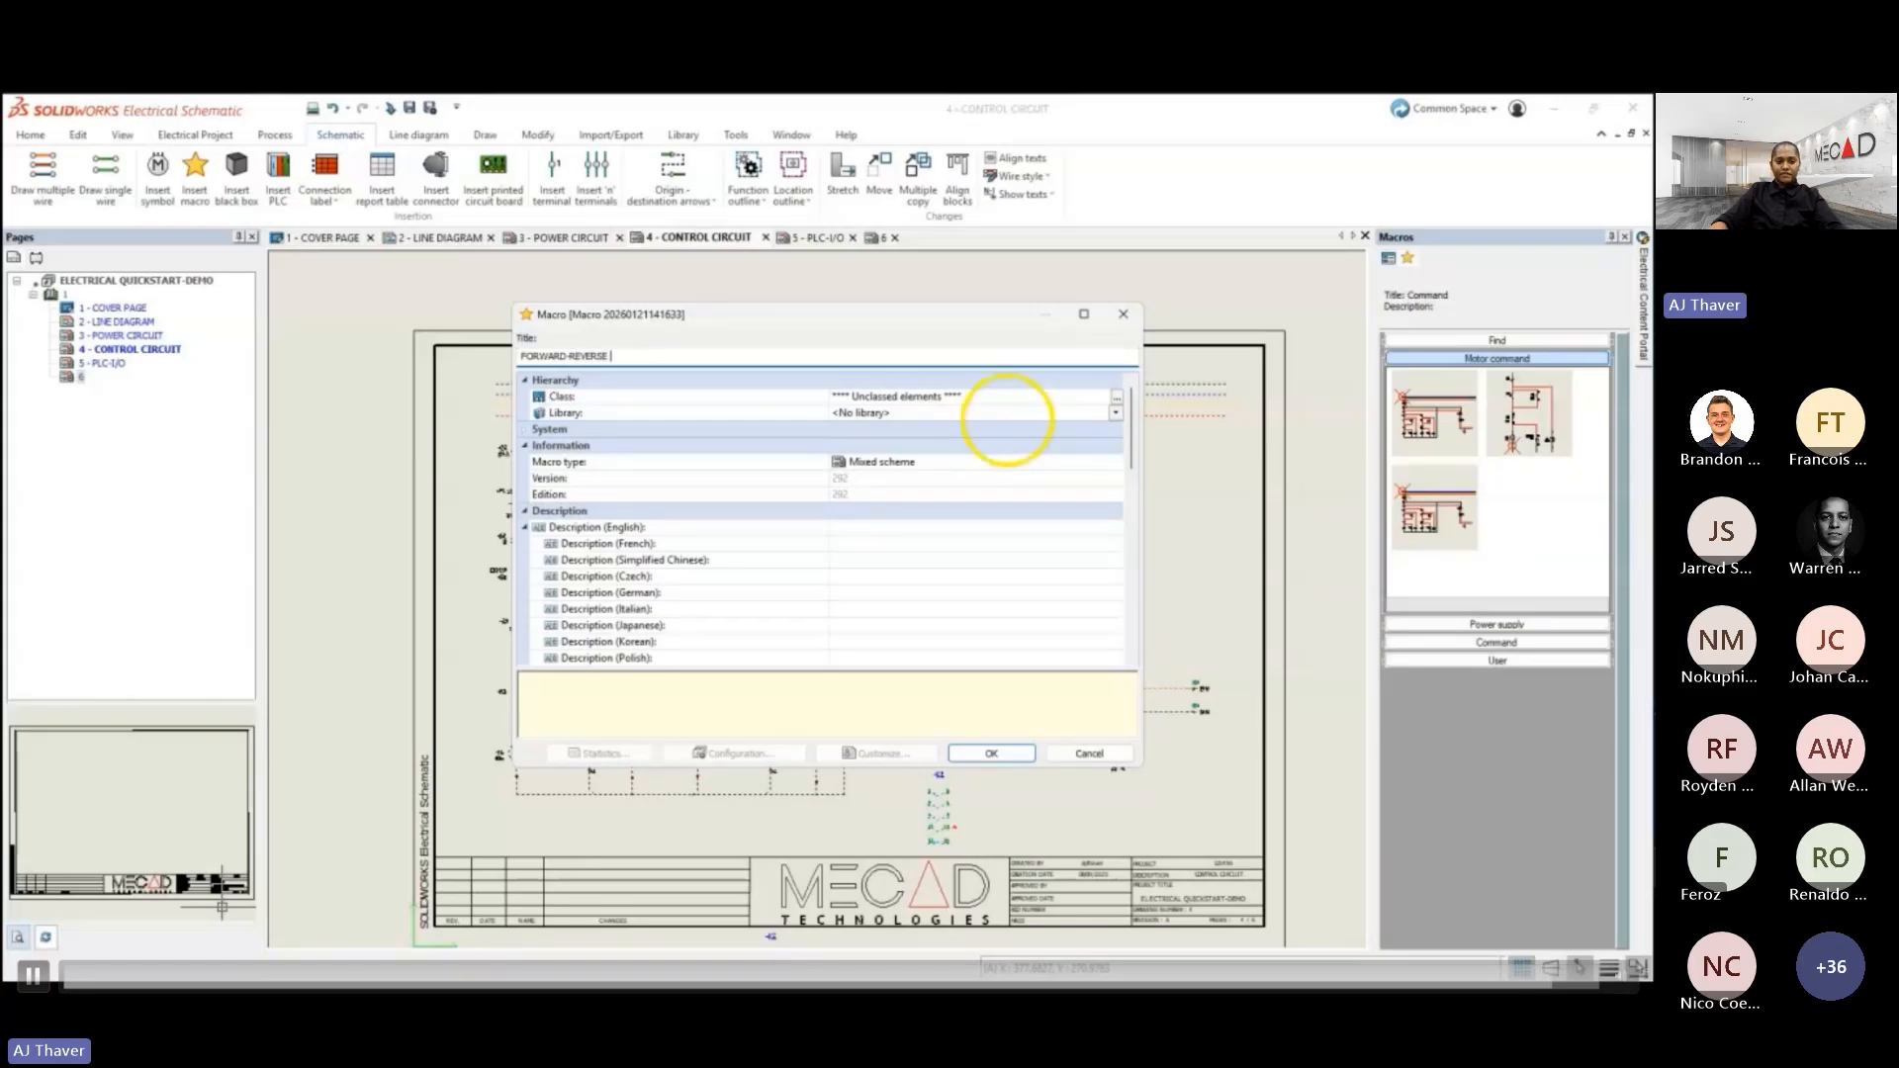
pyautogui.write('STARTER')
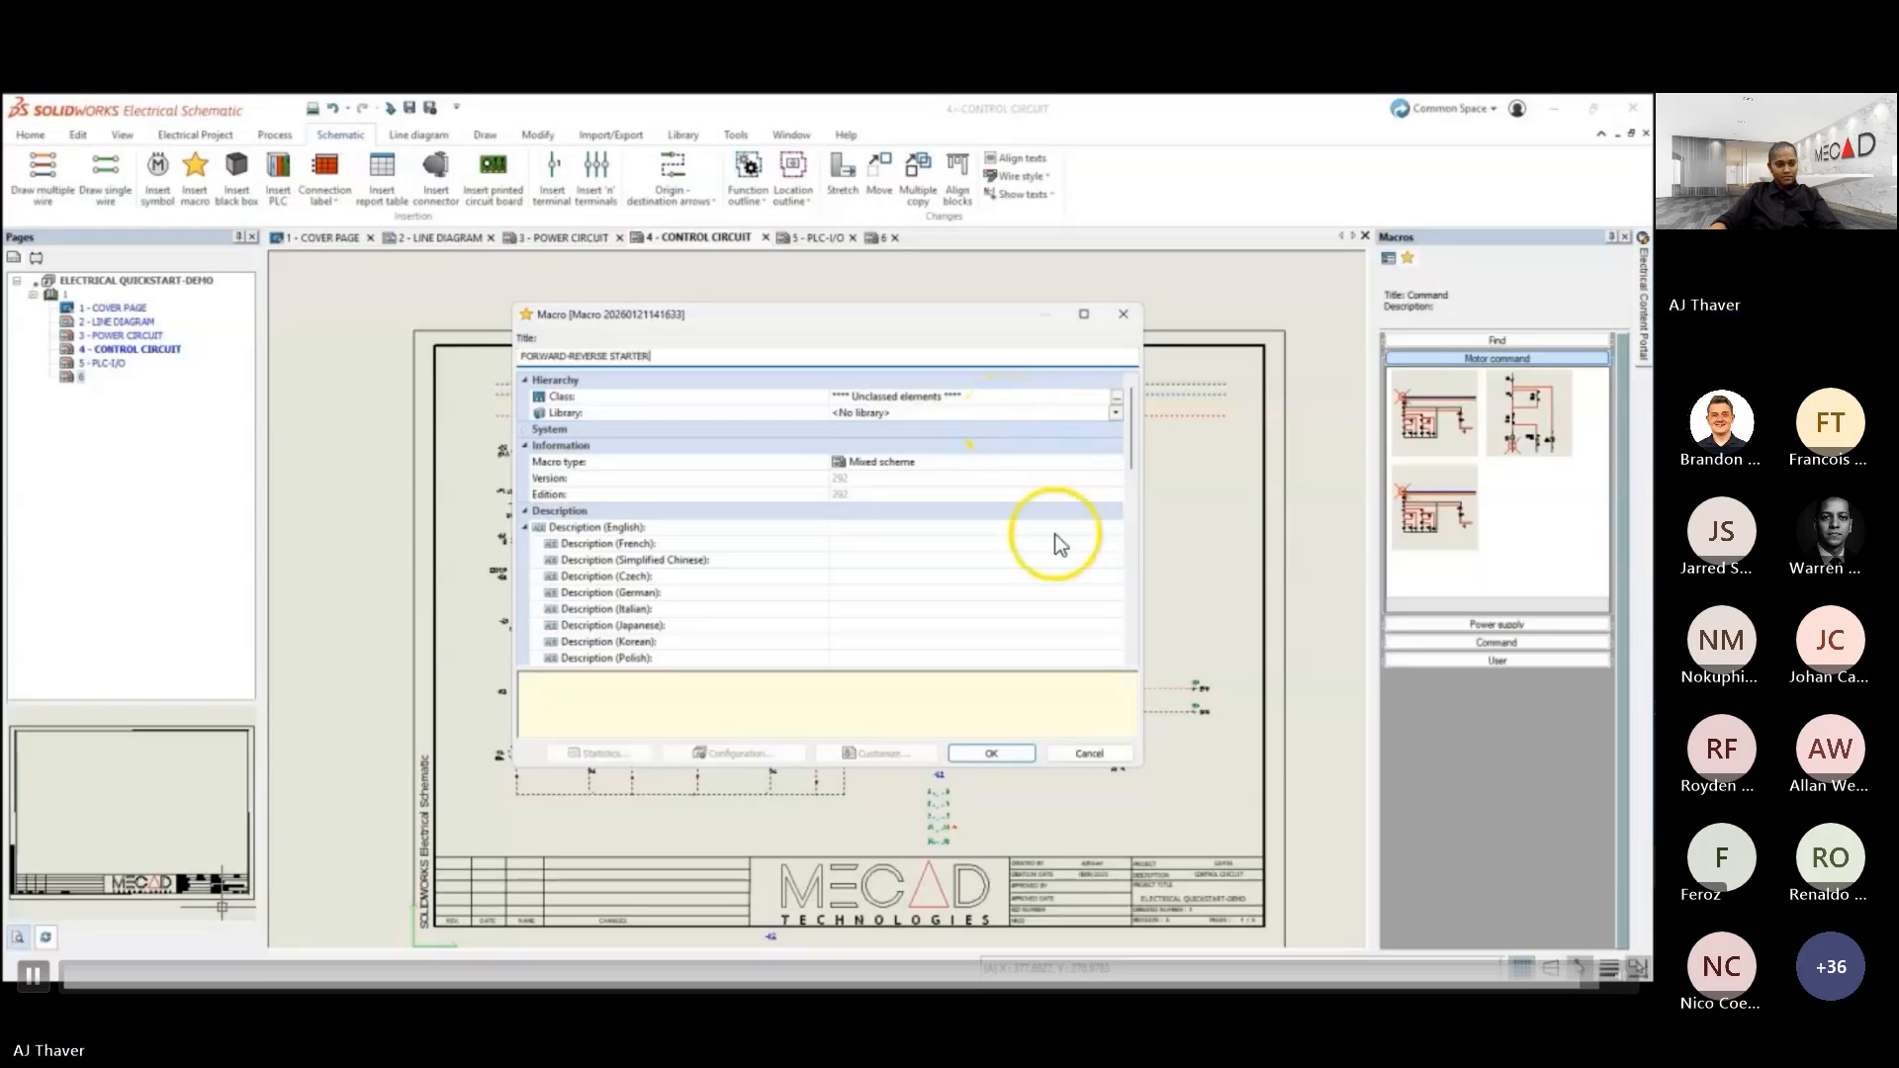
pyautogui.click(1011, 757)
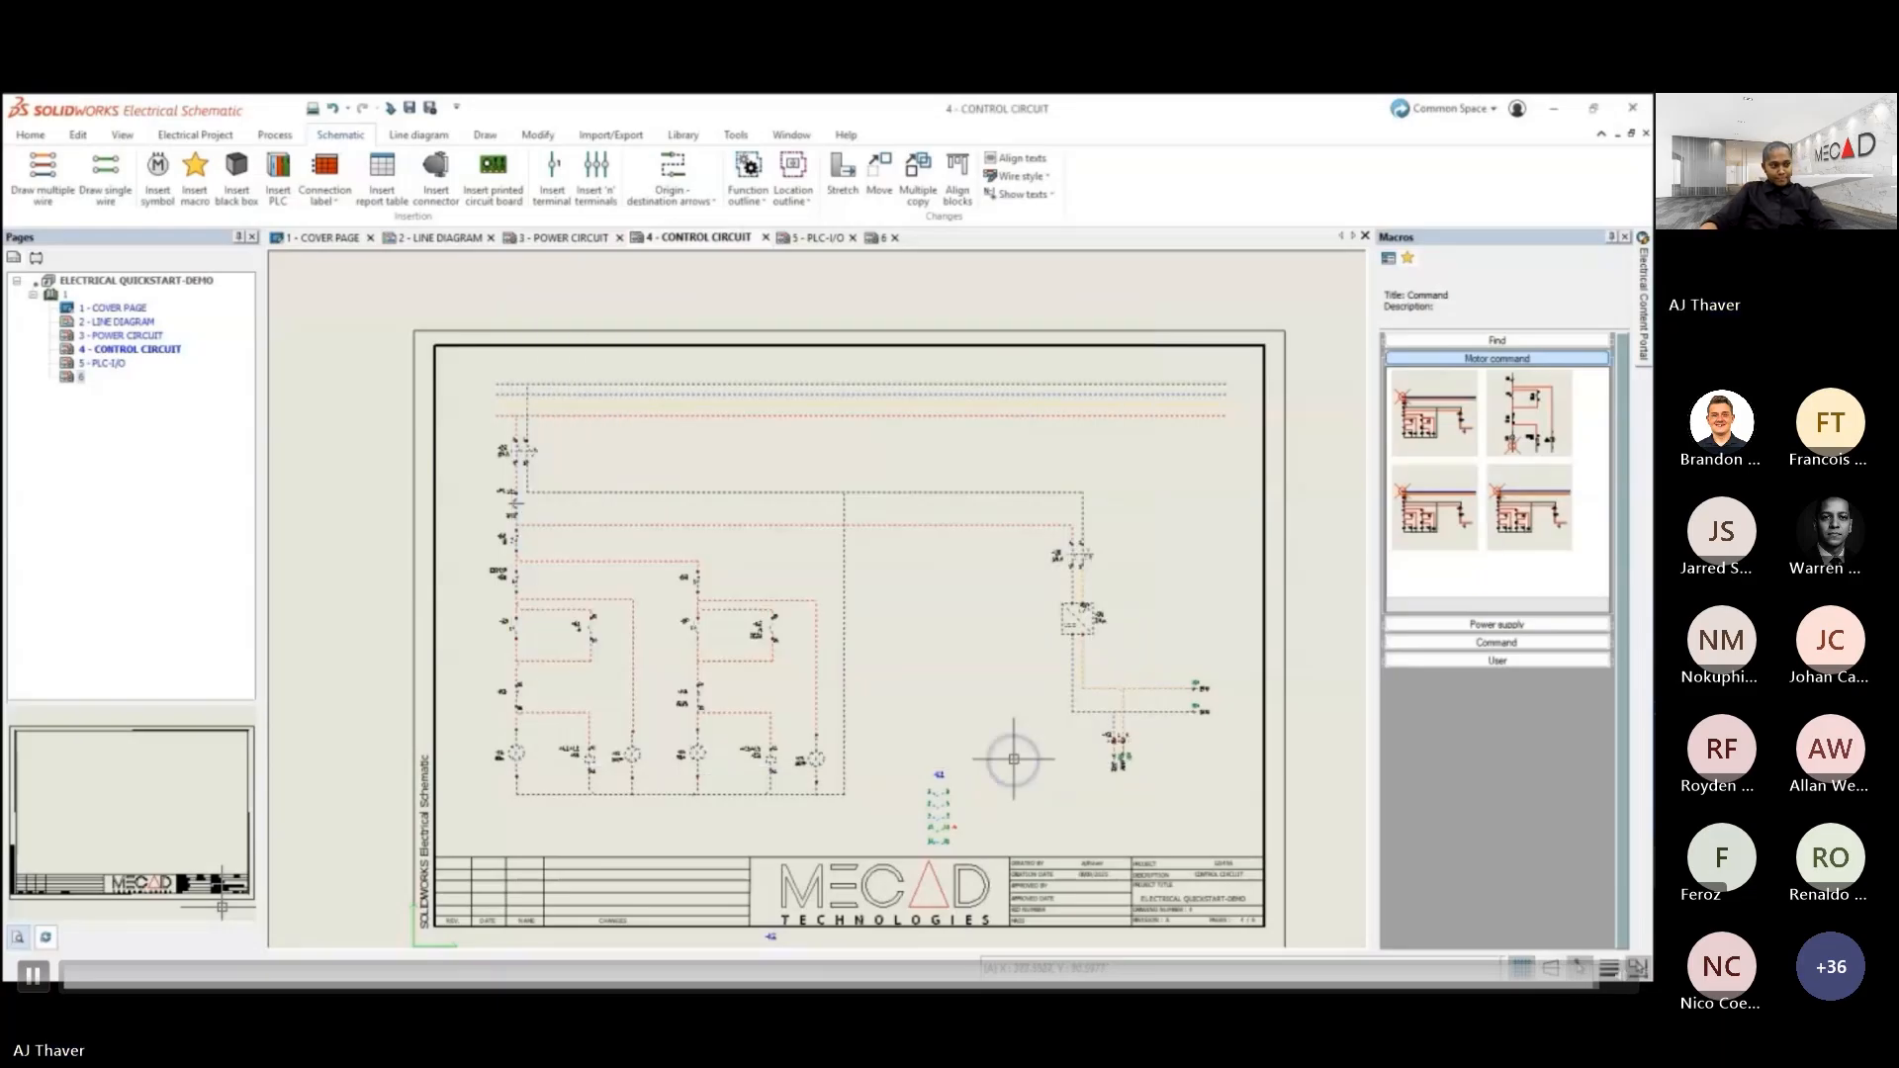